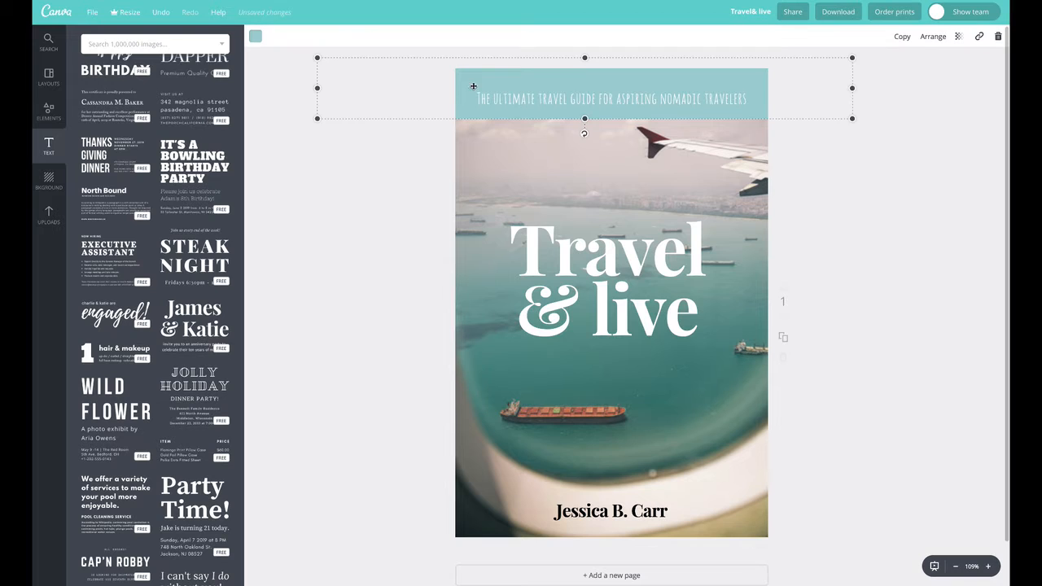
- Recolor the banner behind the cover's tagline, trying the palette's pink before settling on its red
click(254, 36)
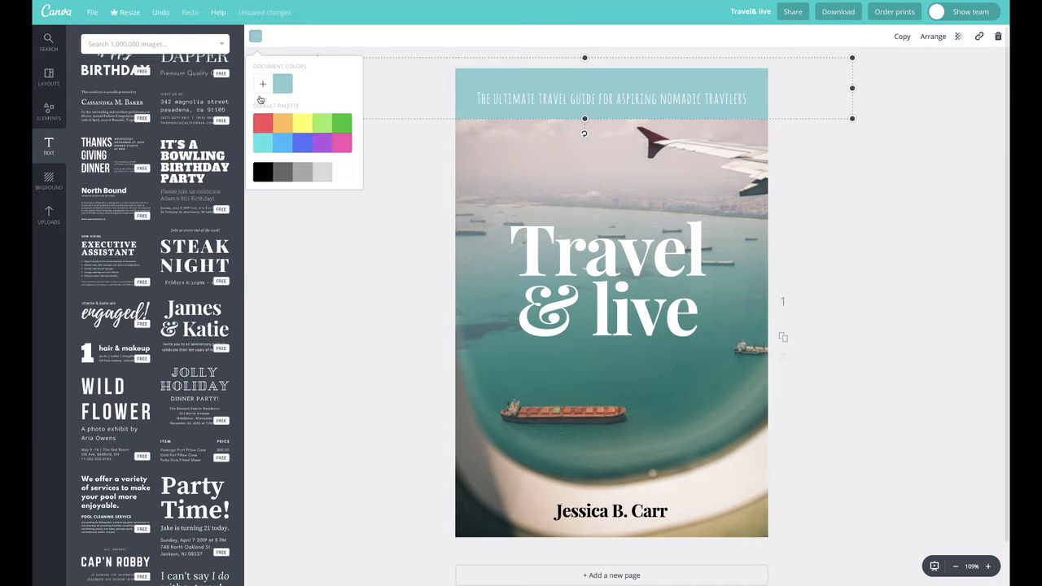
click(263, 124)
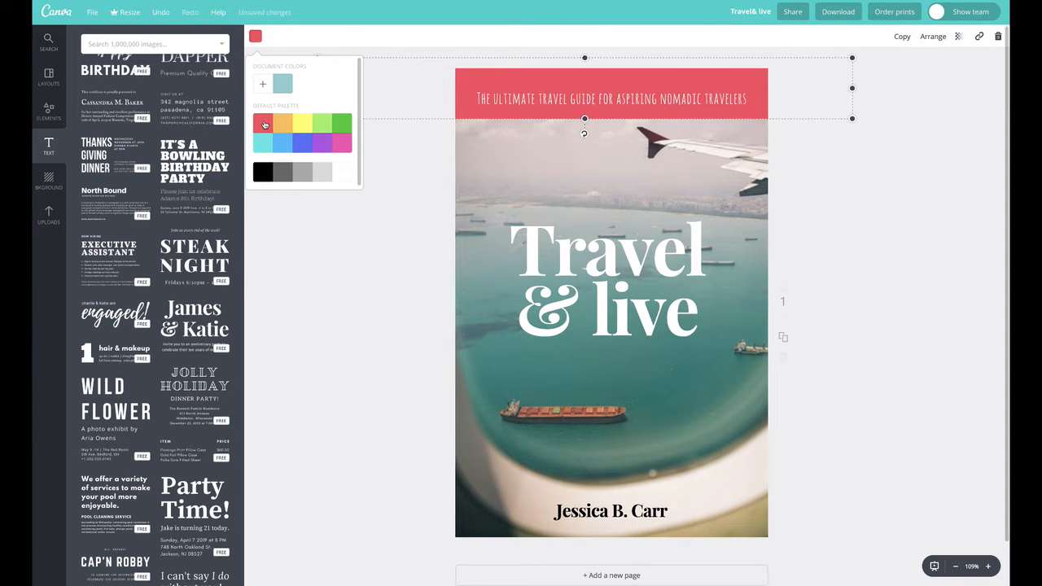
click(343, 144)
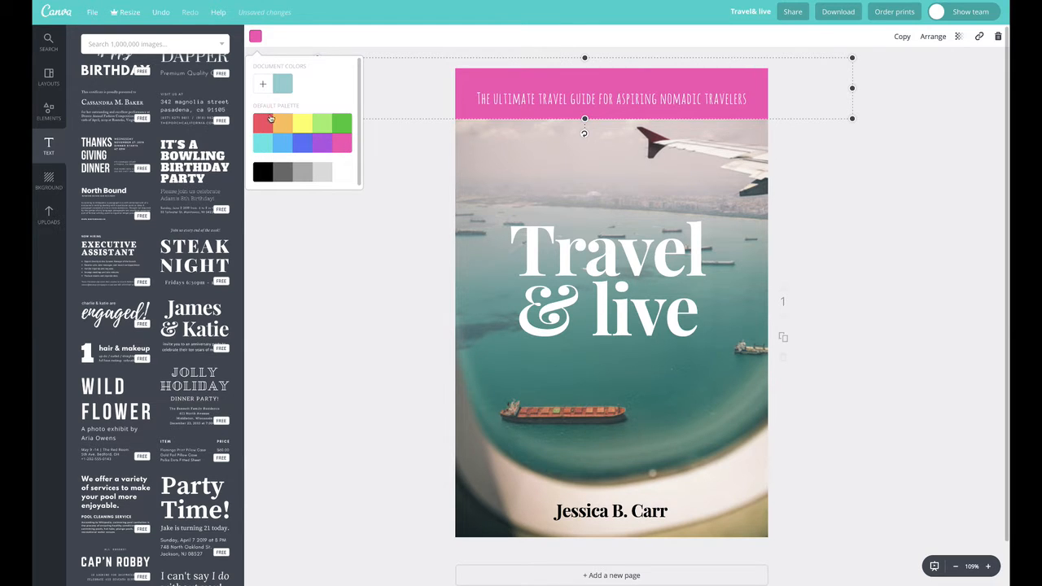
click(262, 124)
- Fine-tune the banner's red on the color wheel, starting from ff5c5c, and keep it as a document color
click(262, 85)
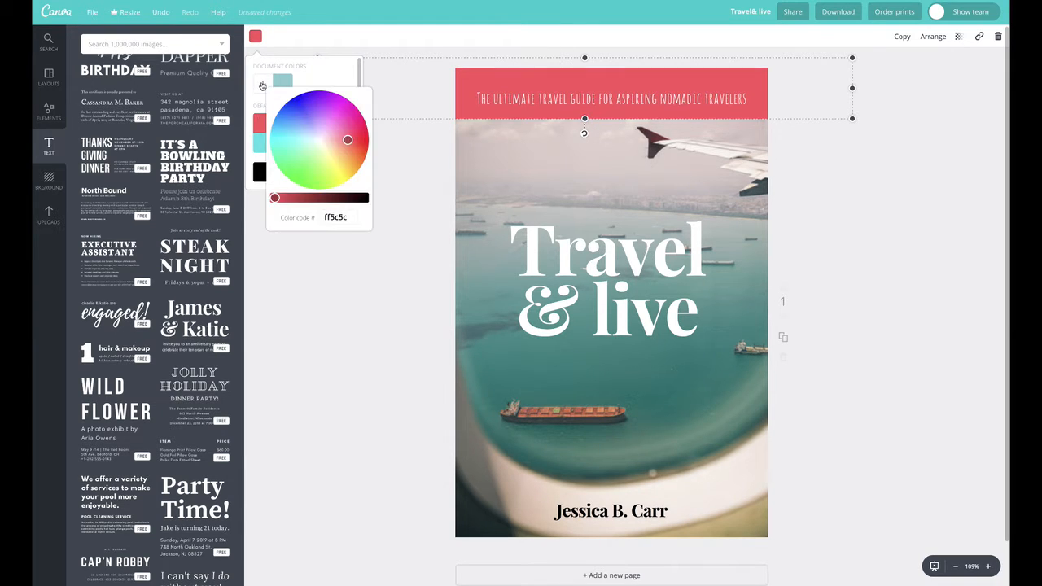
drag(276, 198, 271, 196)
mouse_move(347, 139)
mouse_down()
mouse_move(338, 147)
mouse_move(339, 133)
mouse_move(348, 142)
mouse_up()
click(348, 76)
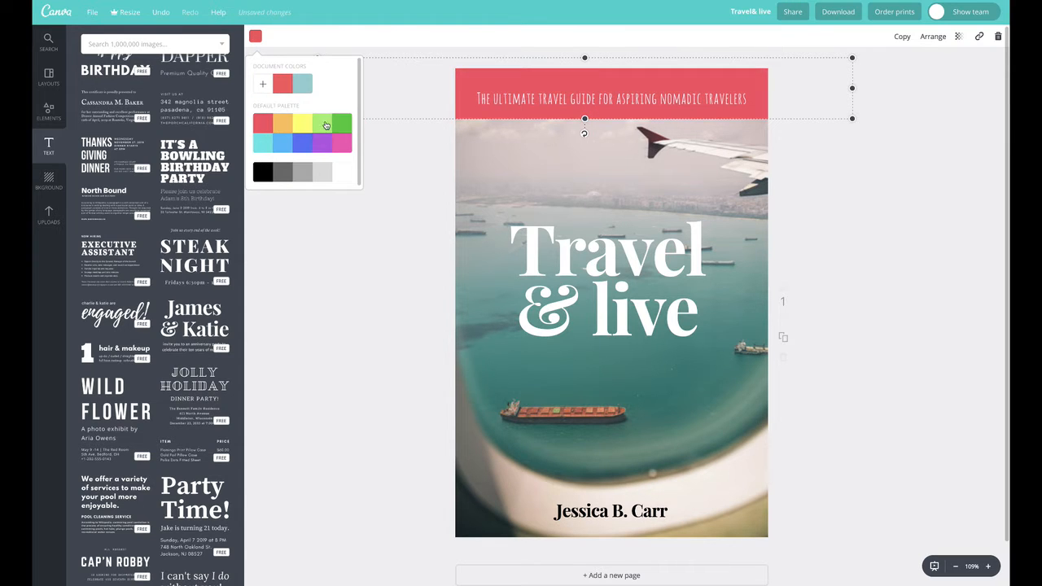
click(405, 162)
click(372, 168)
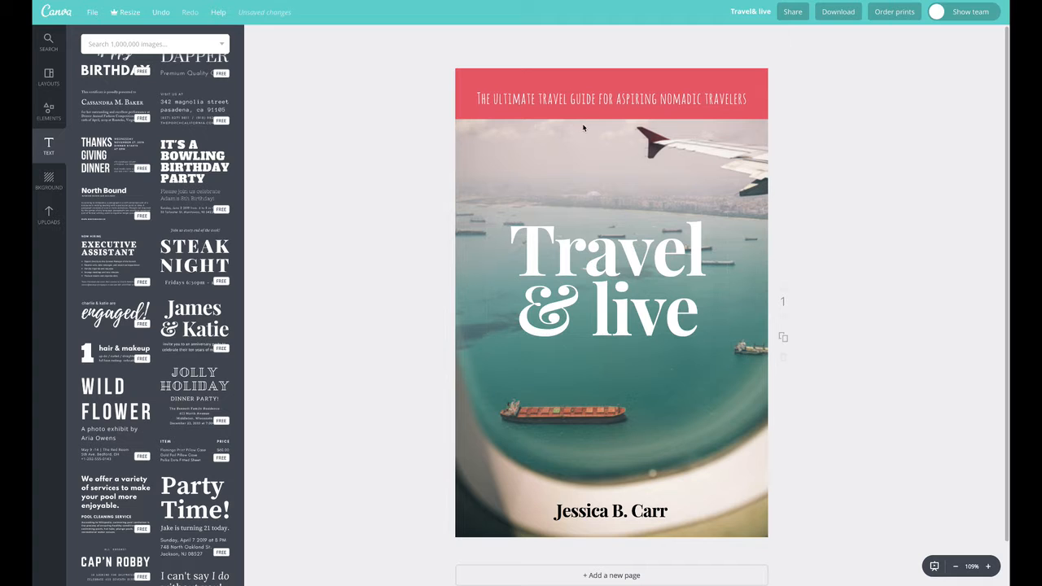
- Rotate the tagline a quarter turn to read upward and place it along the cover's left edge
click(583, 98)
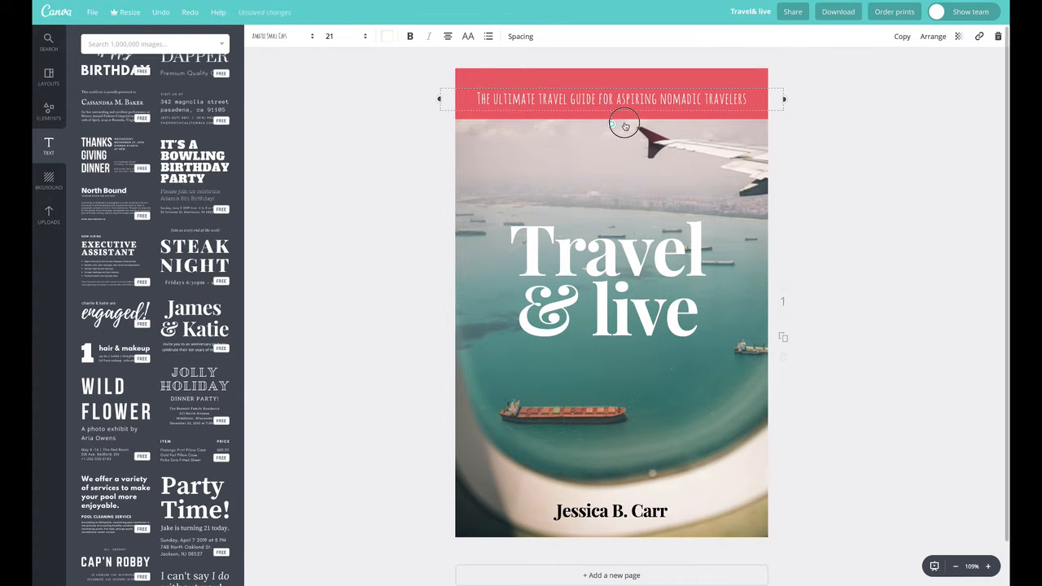
drag(618, 122, 607, 79)
drag(614, 127, 625, 99)
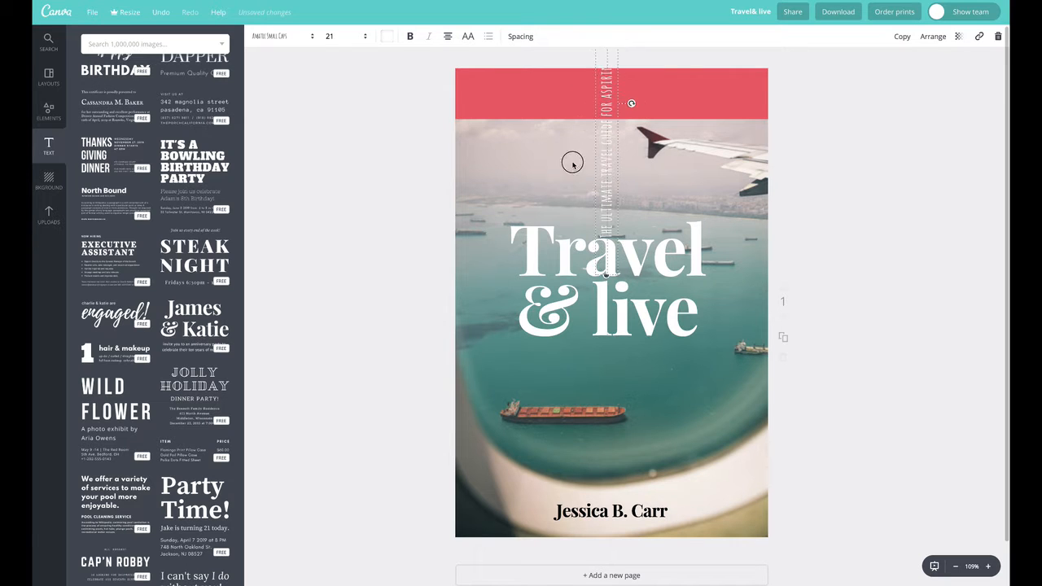
drag(612, 154, 500, 287)
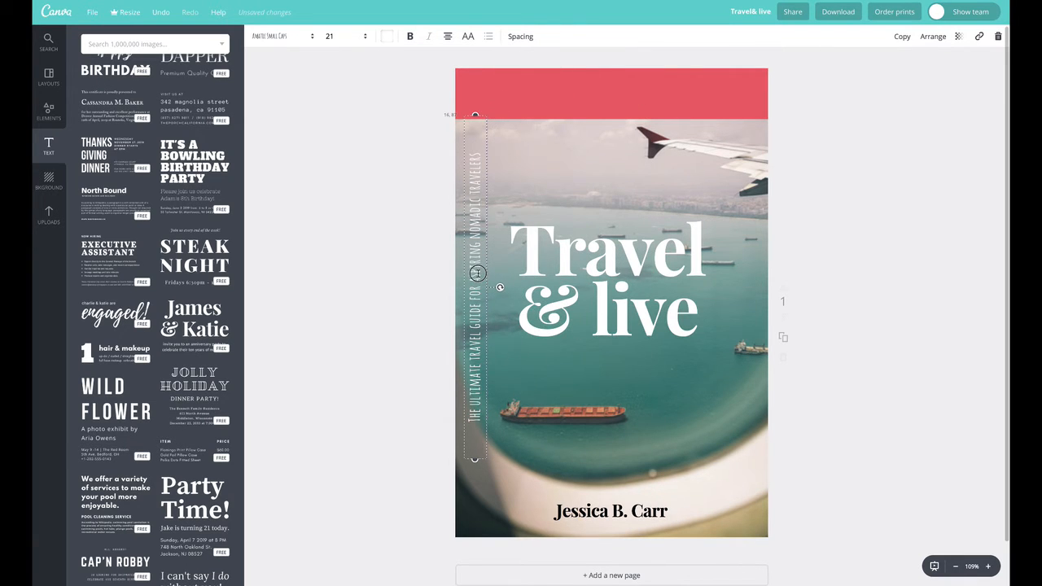
- Reshape the red banner into a narrow full-height vertical strip behind the tagline along the cover's left edge
click(618, 115)
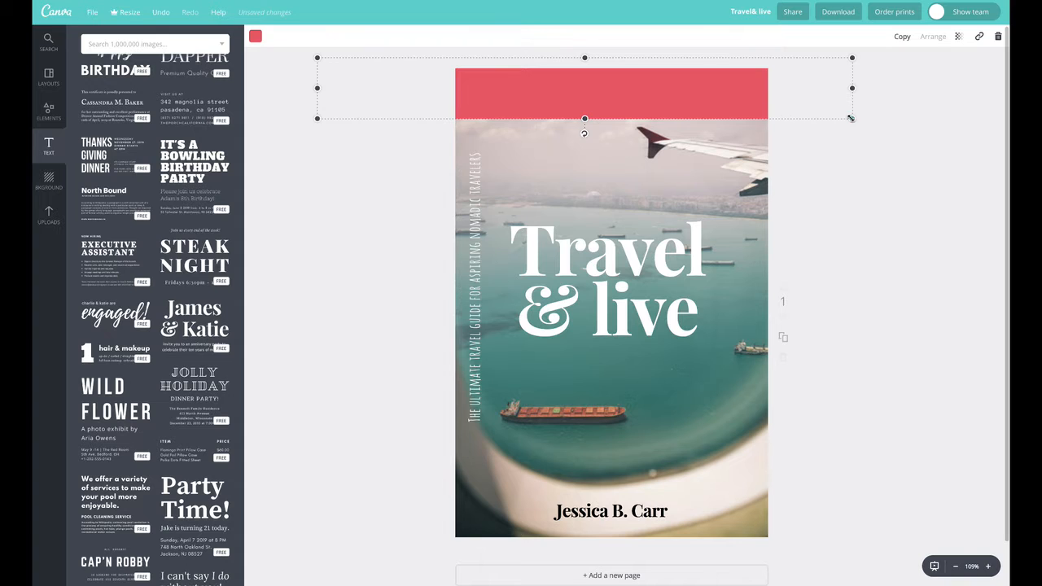
drag(851, 118, 734, 104)
drag(525, 105, 525, 560)
drag(734, 308, 492, 297)
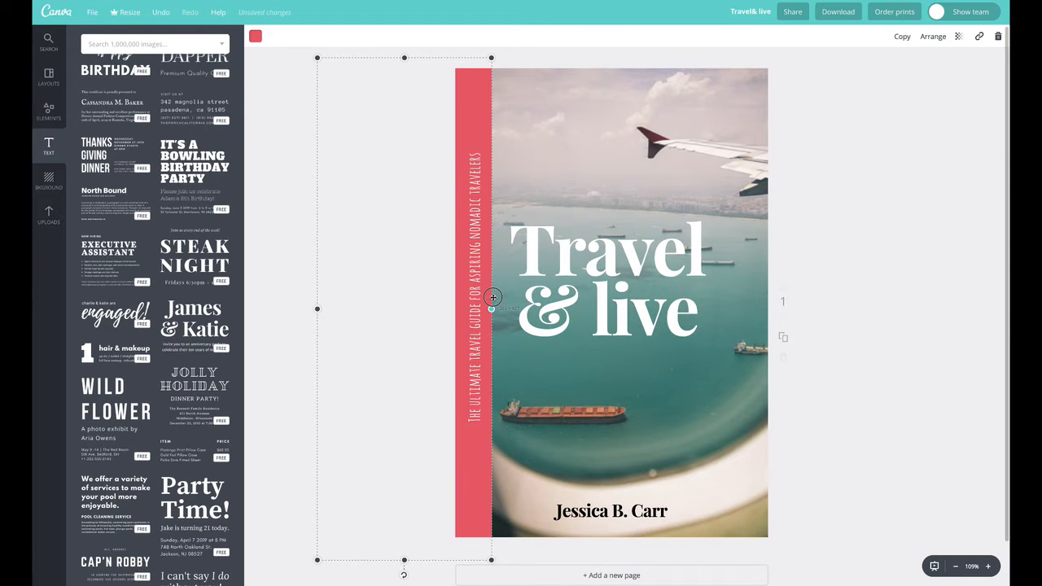
- Change the font of the whole vertical tagline to Quicksand
double_click(474, 247)
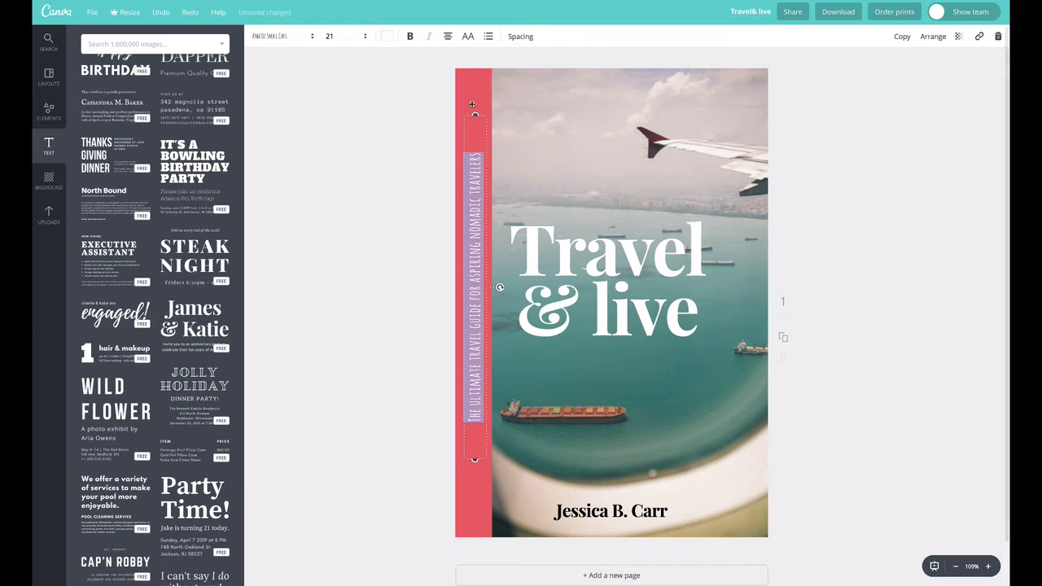
click(275, 36)
scroll(325, 337, down, 5)
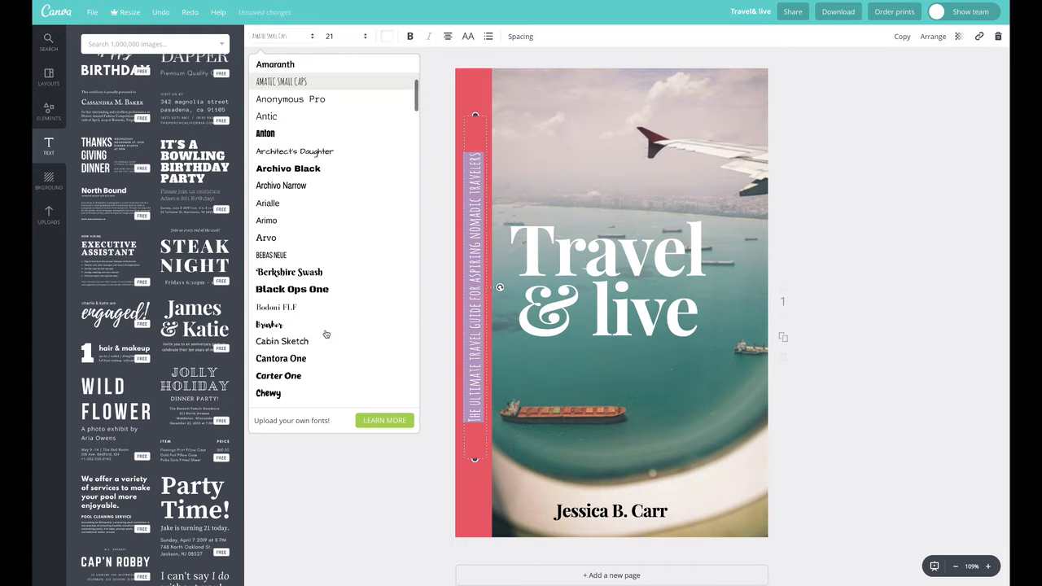
scroll(330, 342, down, 10)
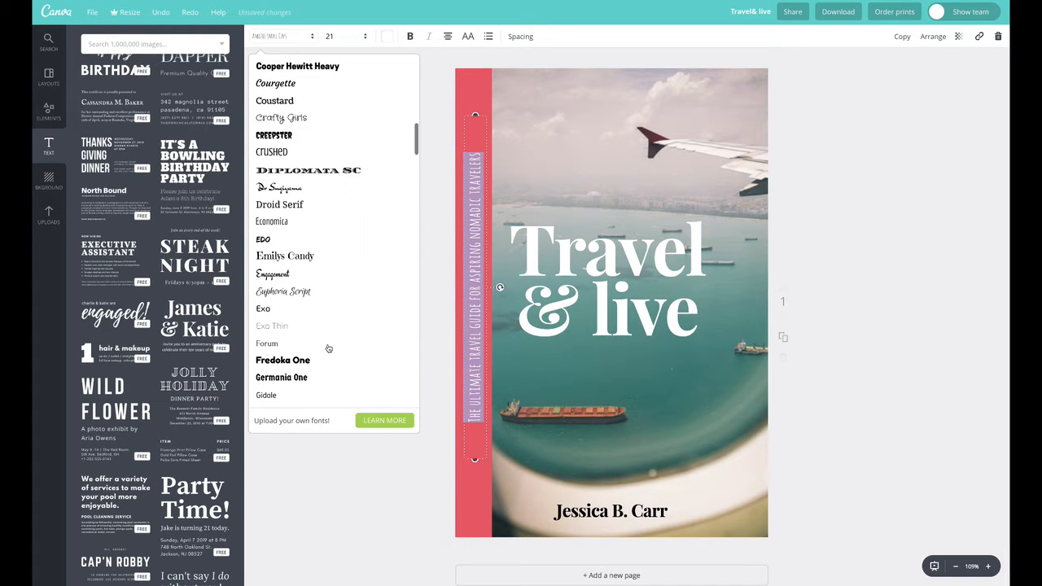
scroll(328, 348, down, 10)
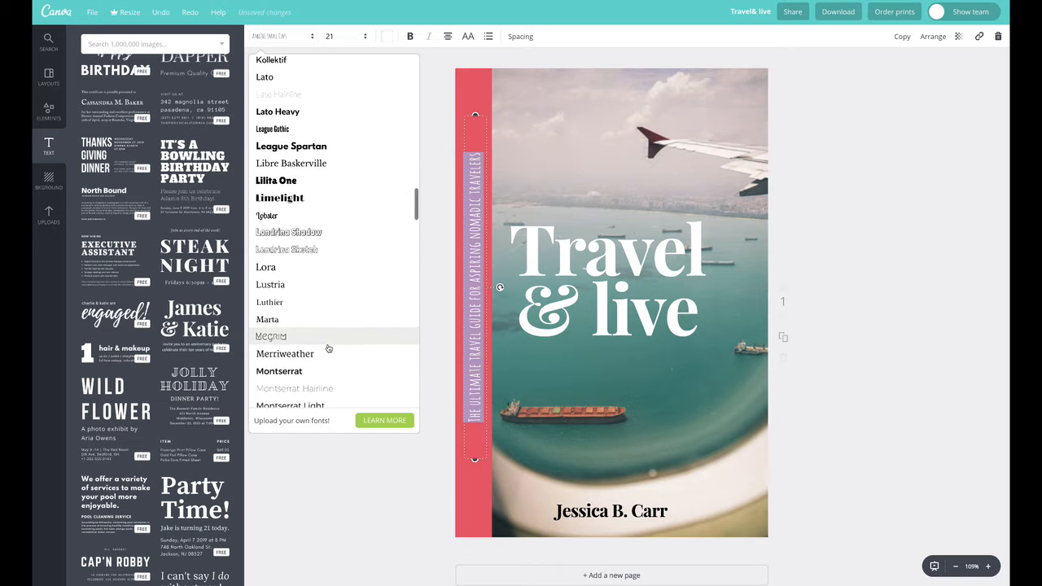
scroll(328, 349, down, 10)
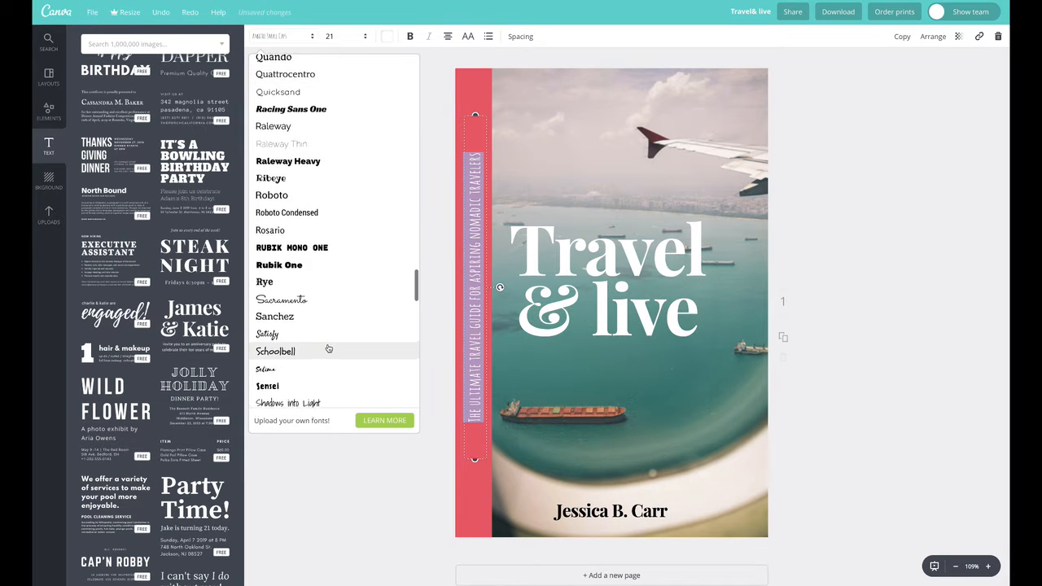
scroll(328, 348, up, 5)
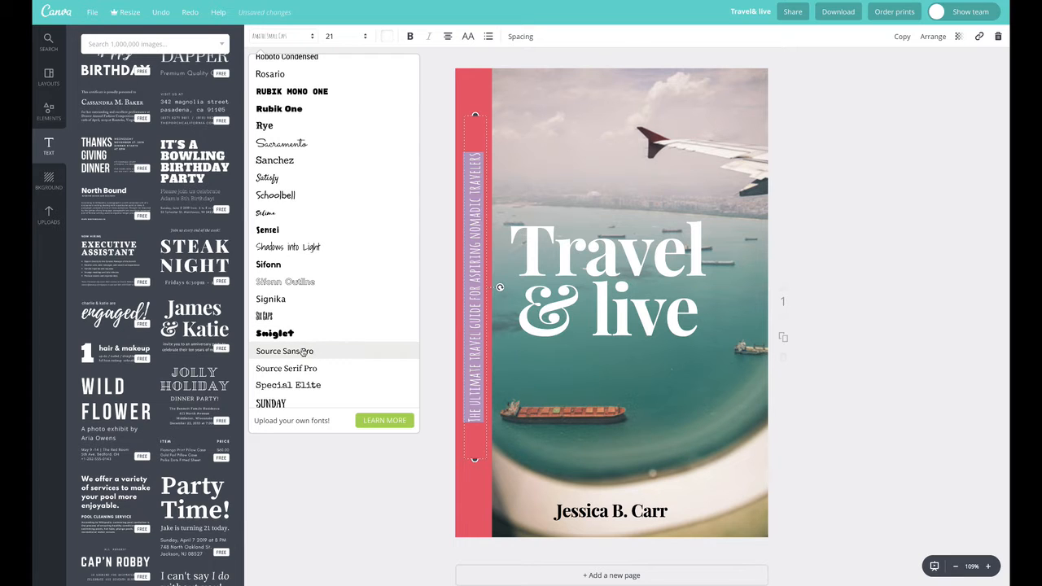
scroll(302, 346, up, 4)
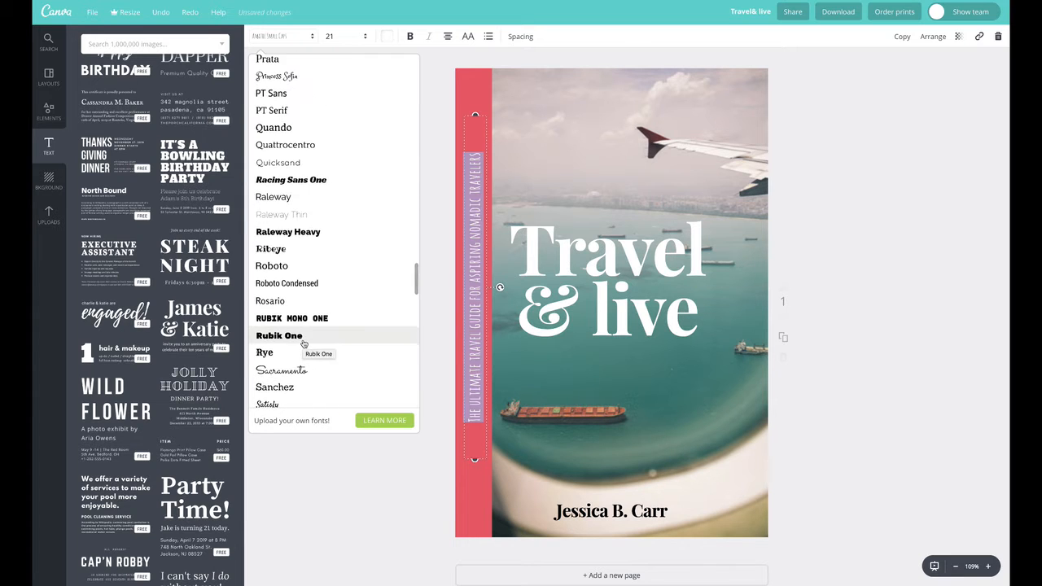
scroll(303, 343, up, 2)
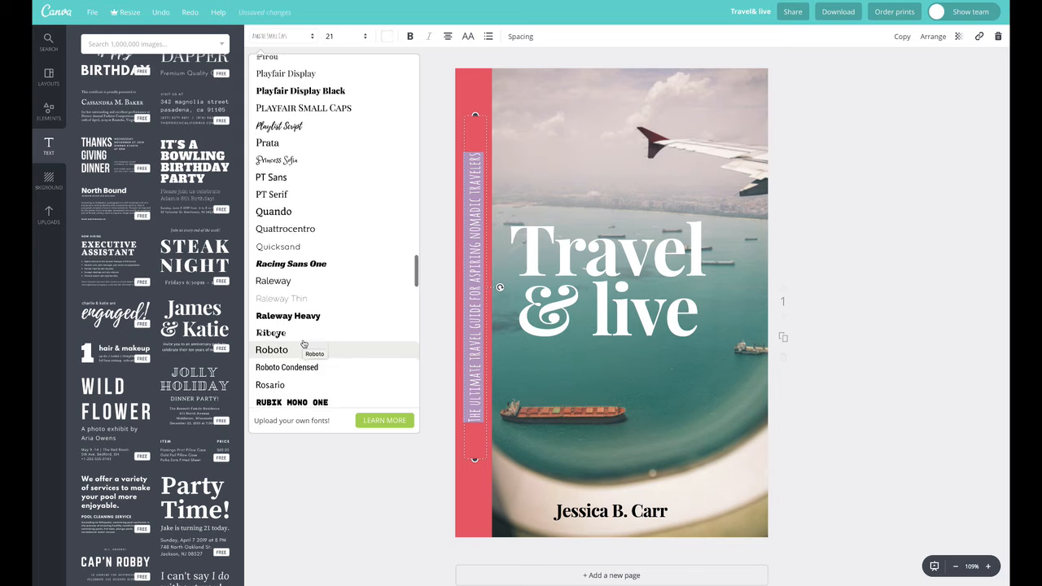
click(286, 255)
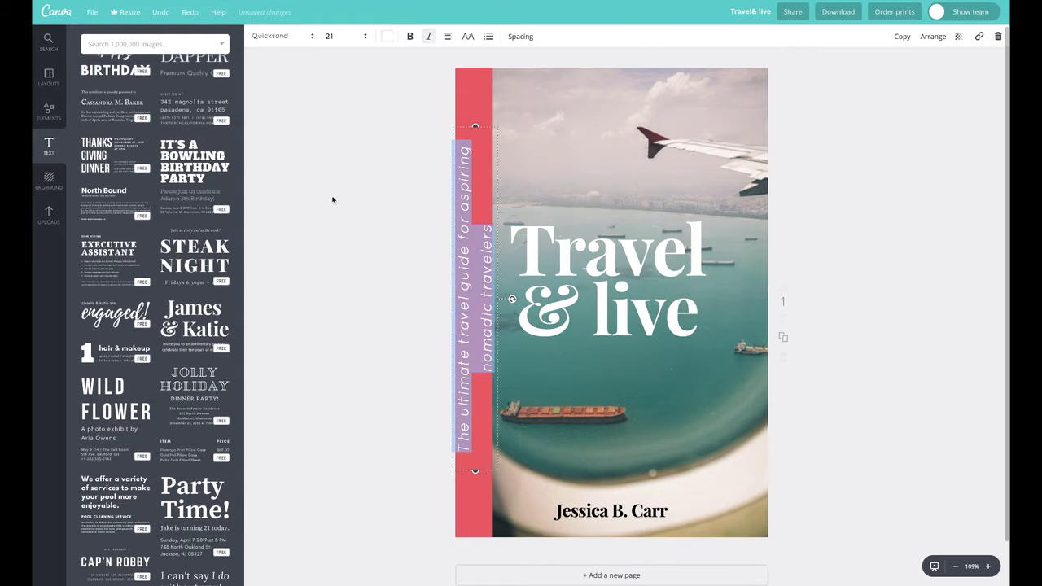
- Change the vertical tagline's font to Raleway Thin
click(275, 35)
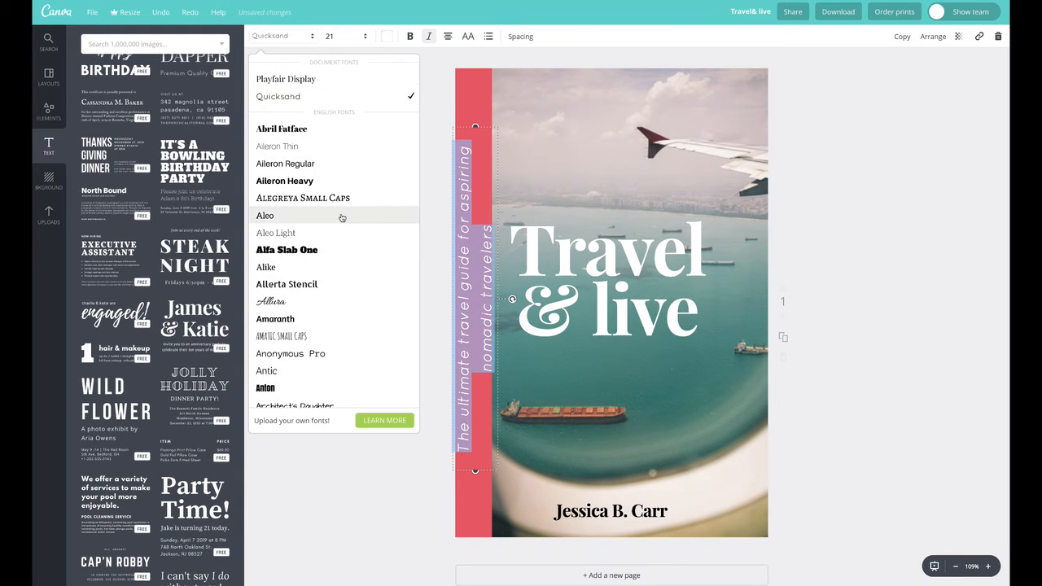
scroll(318, 316, down, 15)
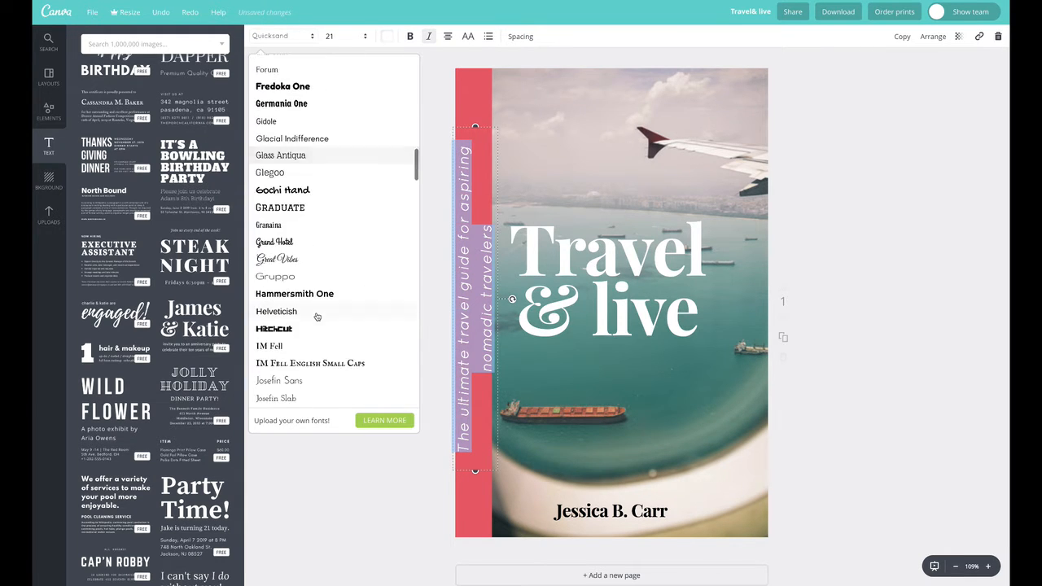
scroll(318, 317, down, 4)
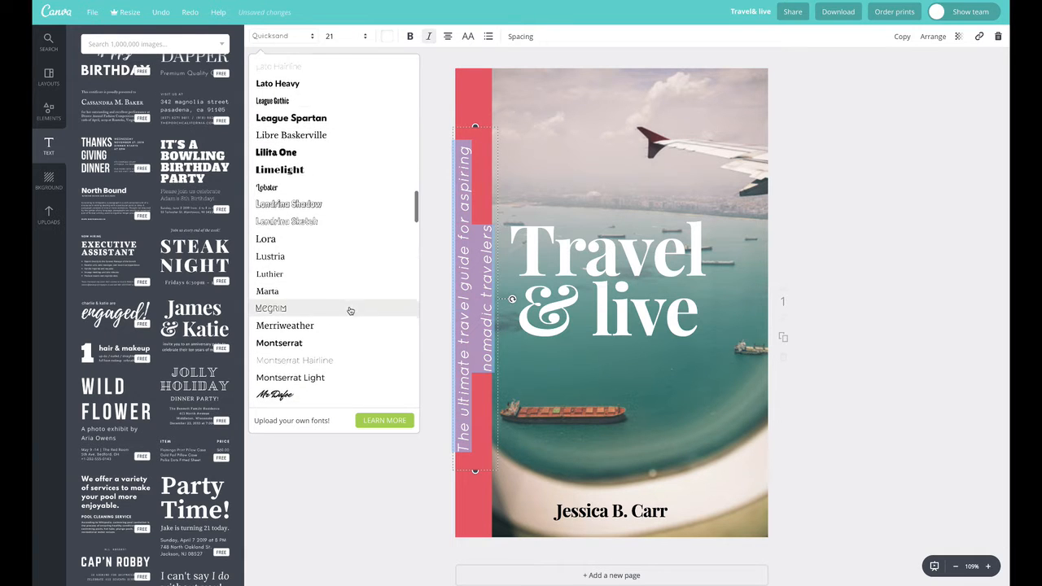
scroll(350, 310, down, 3)
scroll(350, 310, down, 6)
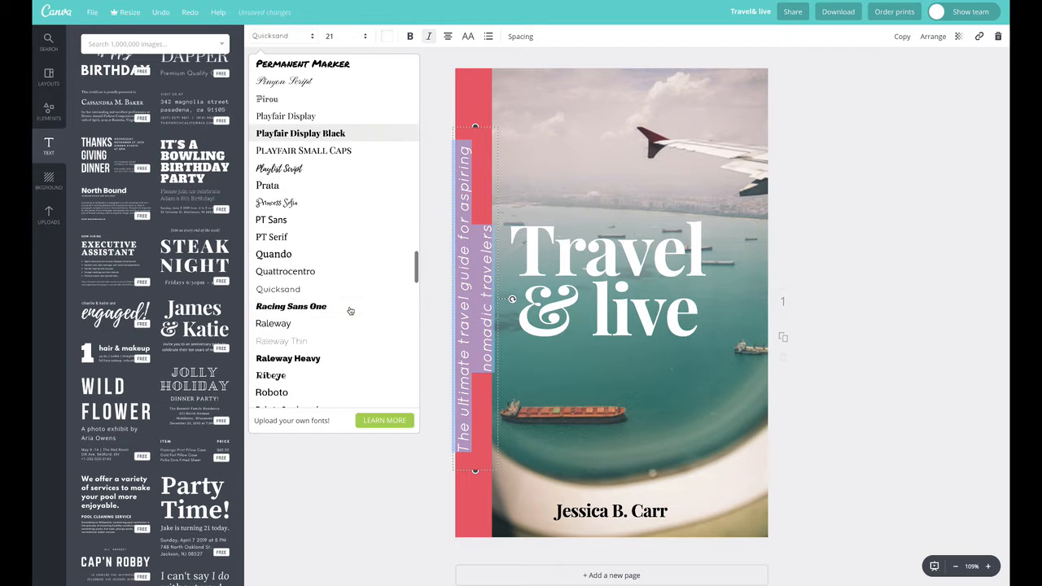
scroll(350, 310, down, 3)
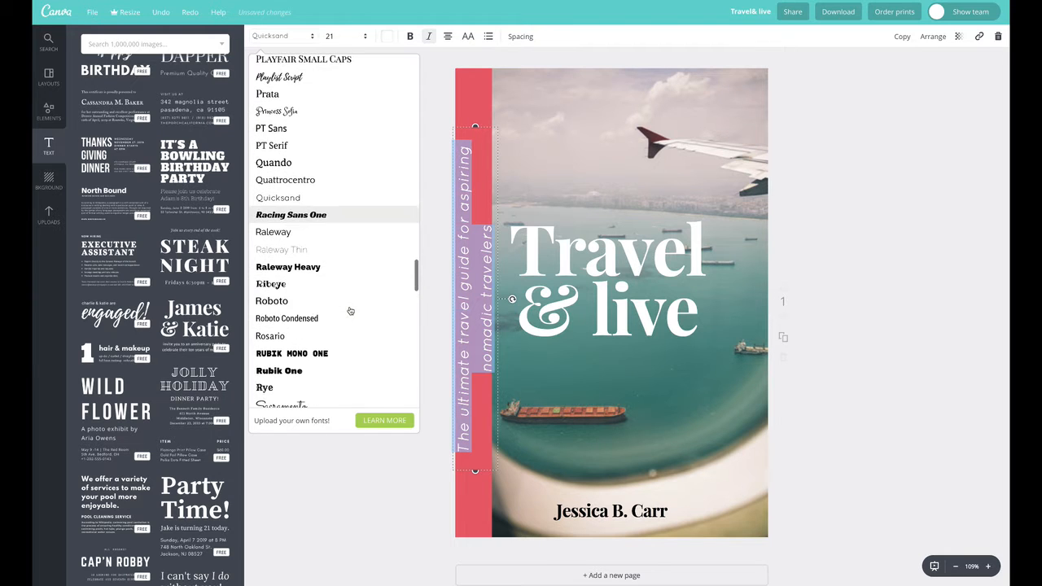
click(302, 252)
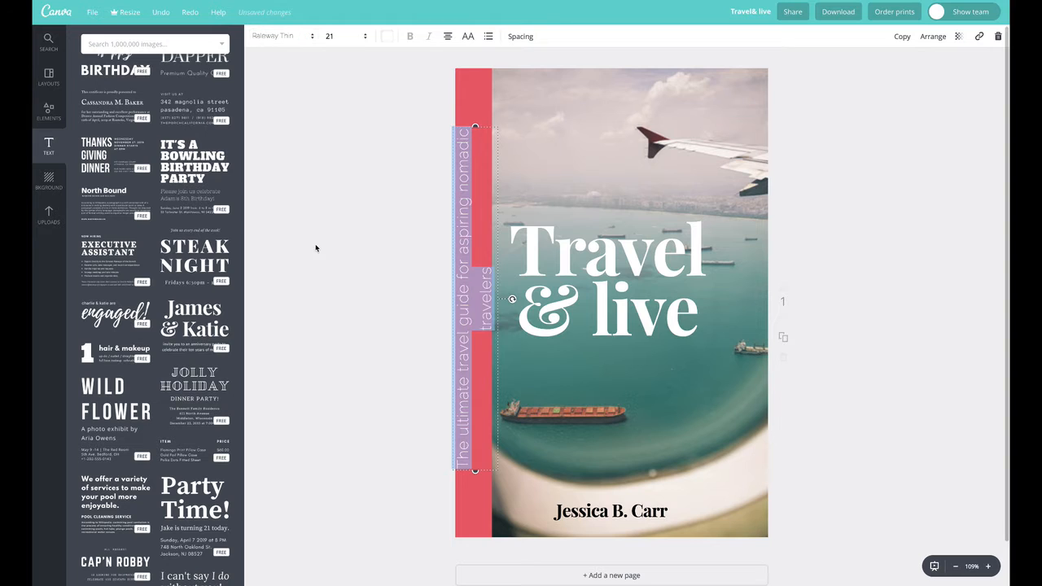
- Make the vertical tagline all uppercase and set its font size to 16
click(469, 38)
click(335, 37)
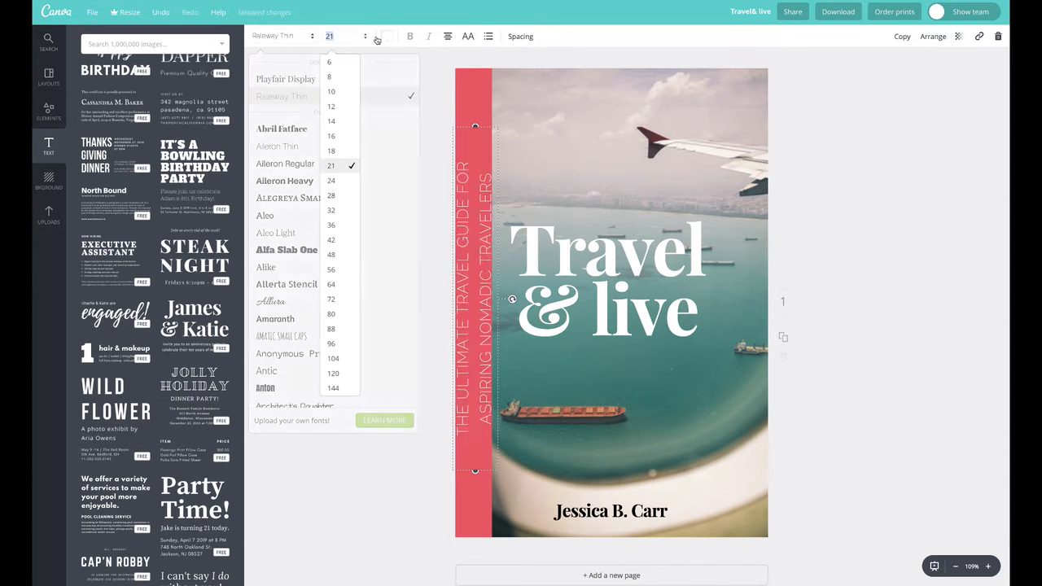
click(335, 138)
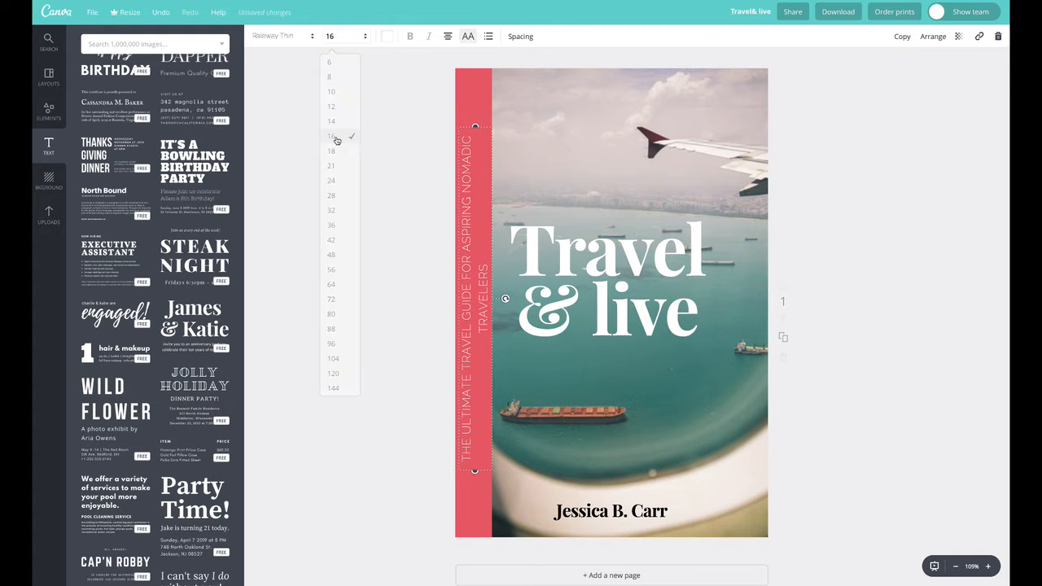
- Extend the tagline's text box at both ends to nearly the full cover height so the text fits on one line
drag(476, 125, 476, 74)
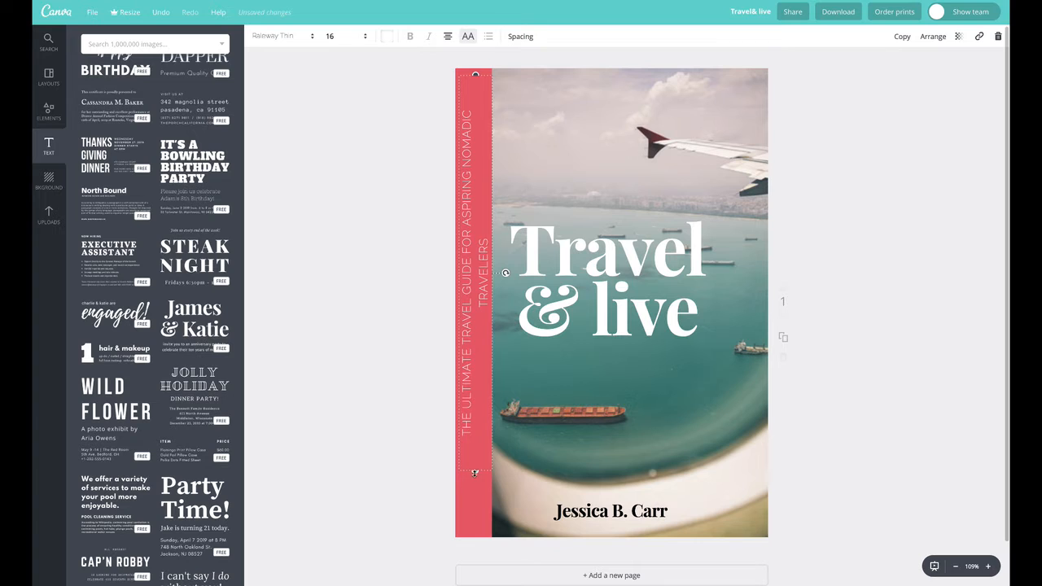
drag(474, 472, 477, 537)
click(358, 327)
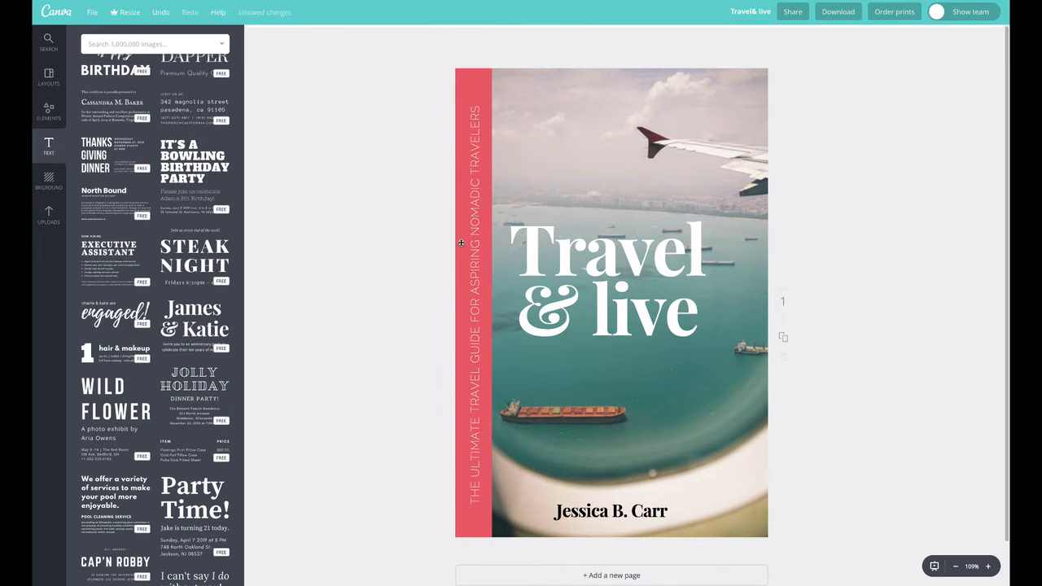
- Set the vertical tagline's font to regular-weight Raleway and shift the text slightly left within the red strip
double_click(473, 245)
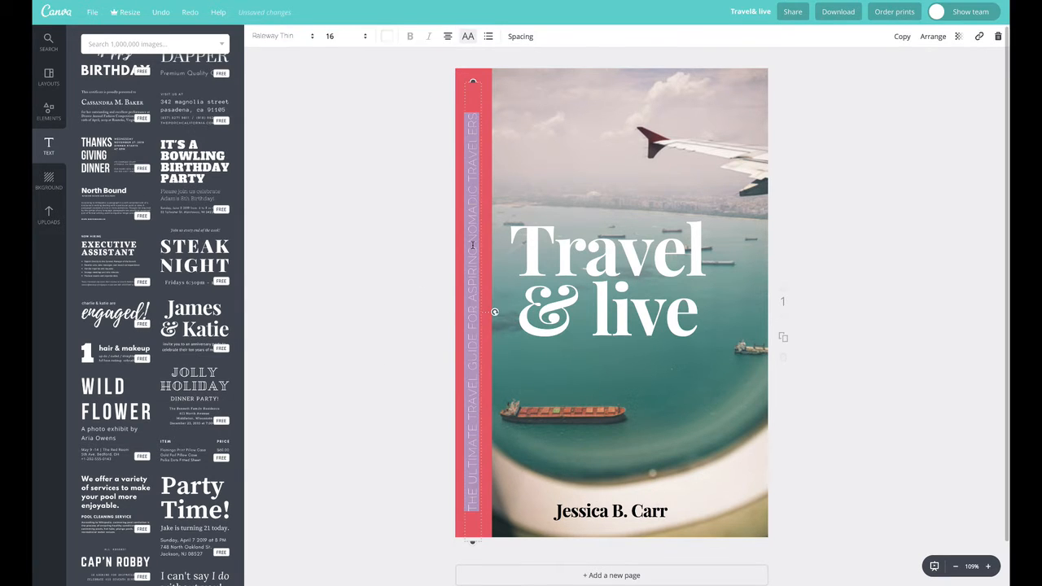
click(279, 36)
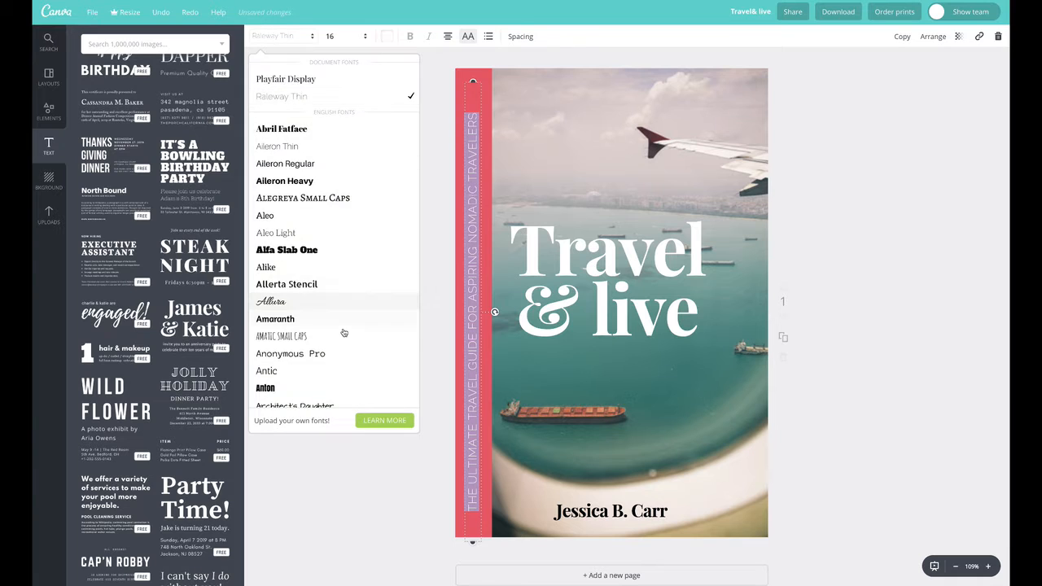
scroll(348, 346, down, 10)
scroll(350, 351, down, 5)
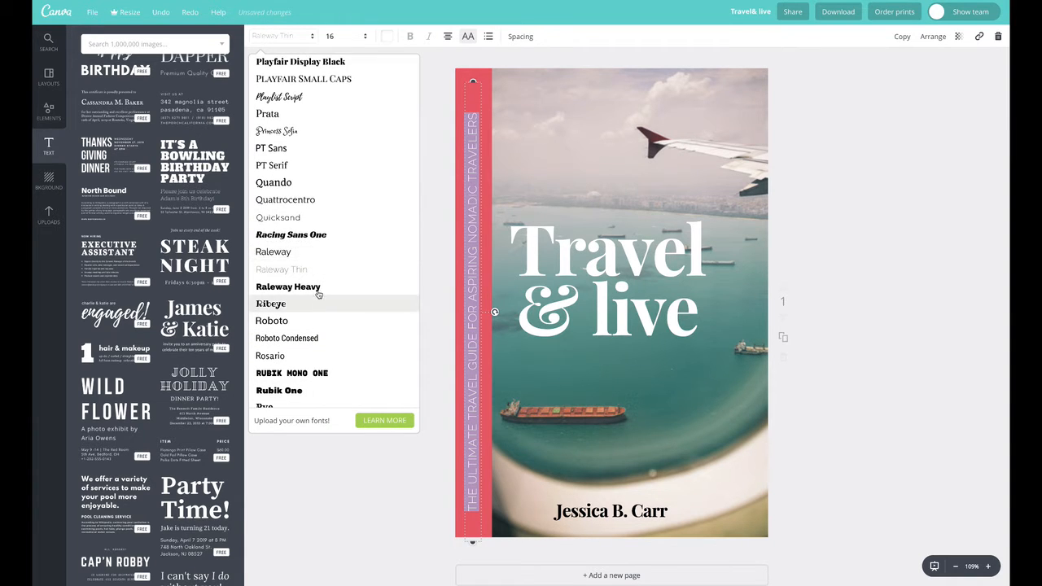
click(319, 257)
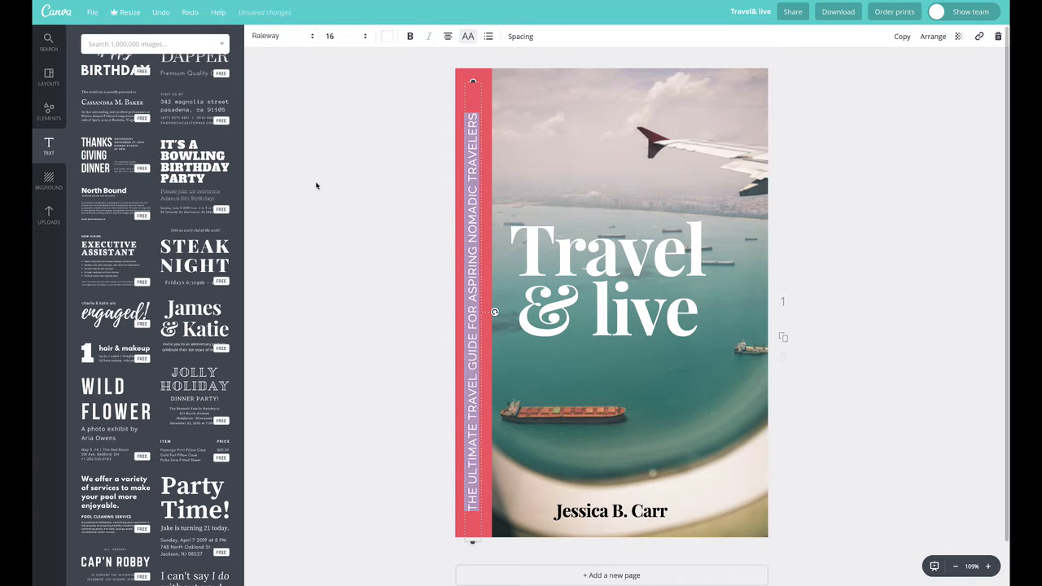
click(317, 184)
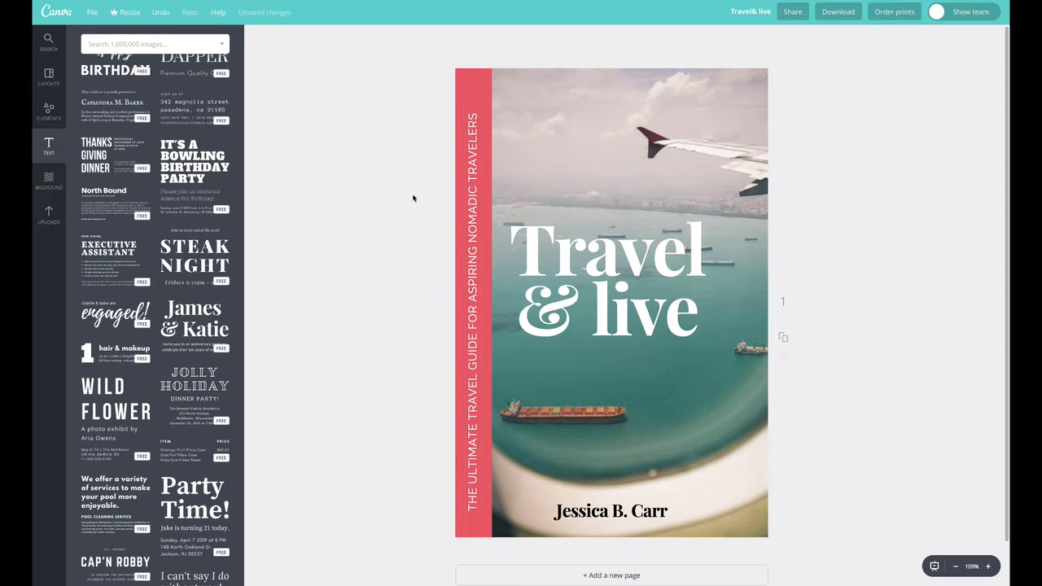
- Narrow the red strip slightly and rebalance the layout by shifting the title to the right and the vertical tagline to the left
drag(627, 256, 641, 259)
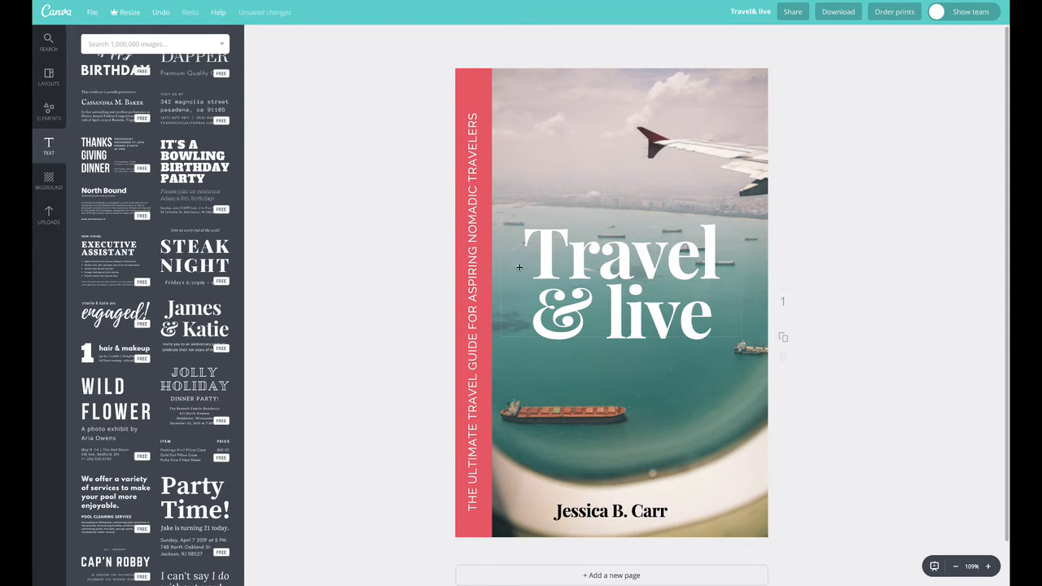
drag(473, 82, 470, 82)
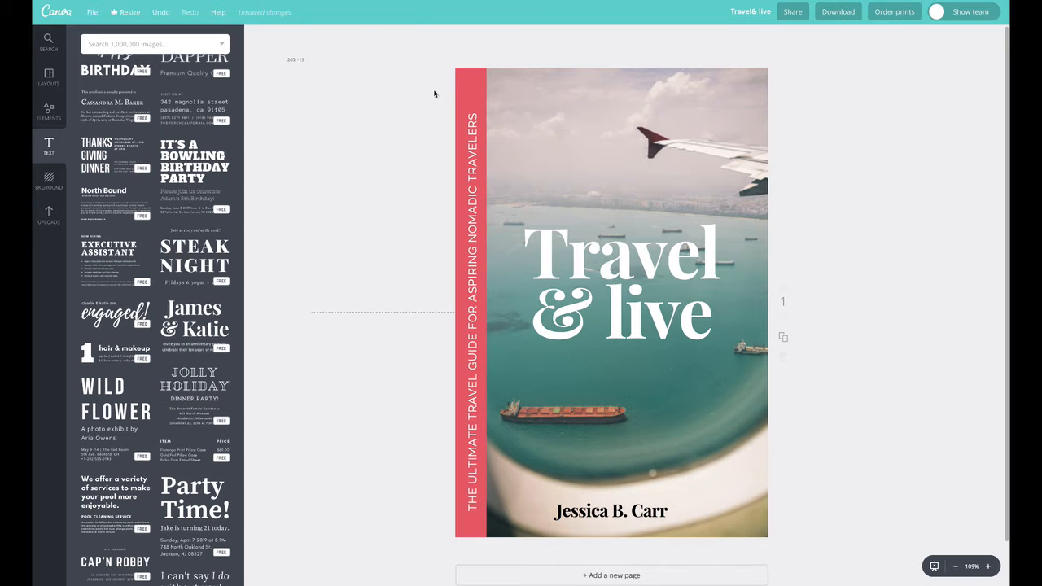
drag(480, 137, 470, 131)
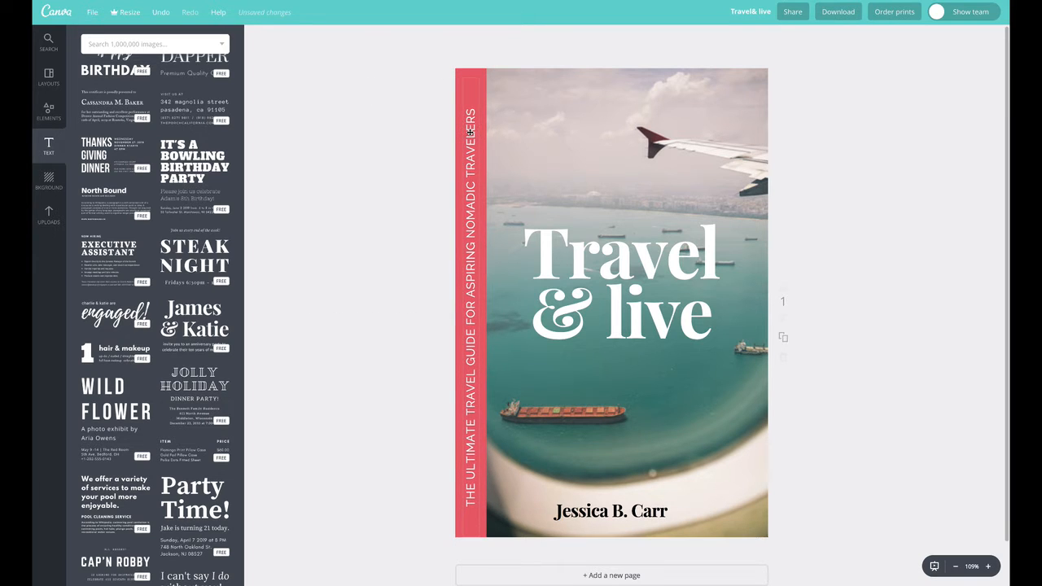
- Widen the vertical tagline's letter spacing so the text spans nearly the full height of the red strip
click(470, 131)
click(519, 37)
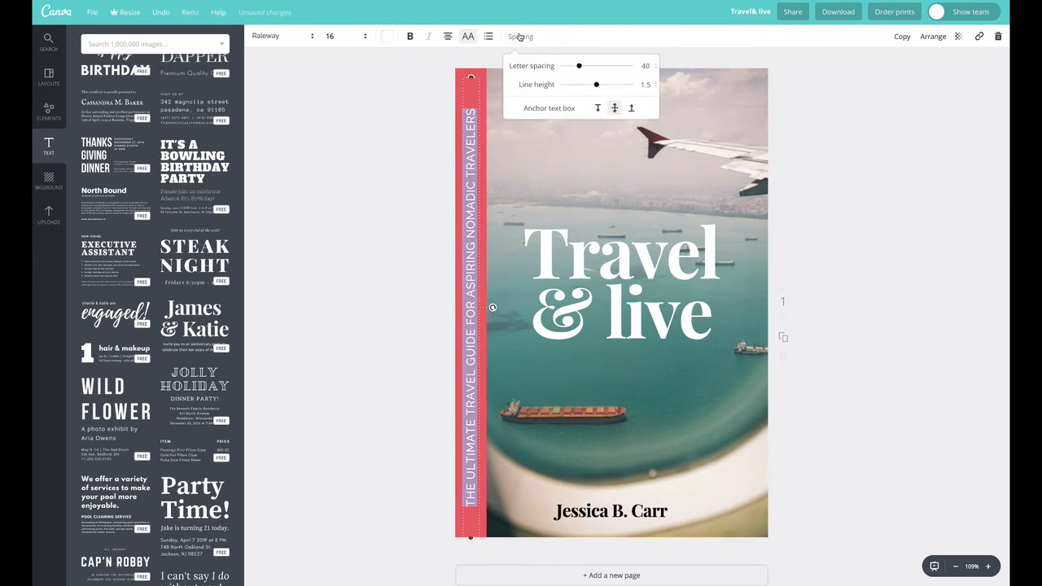
drag(577, 66, 582, 65)
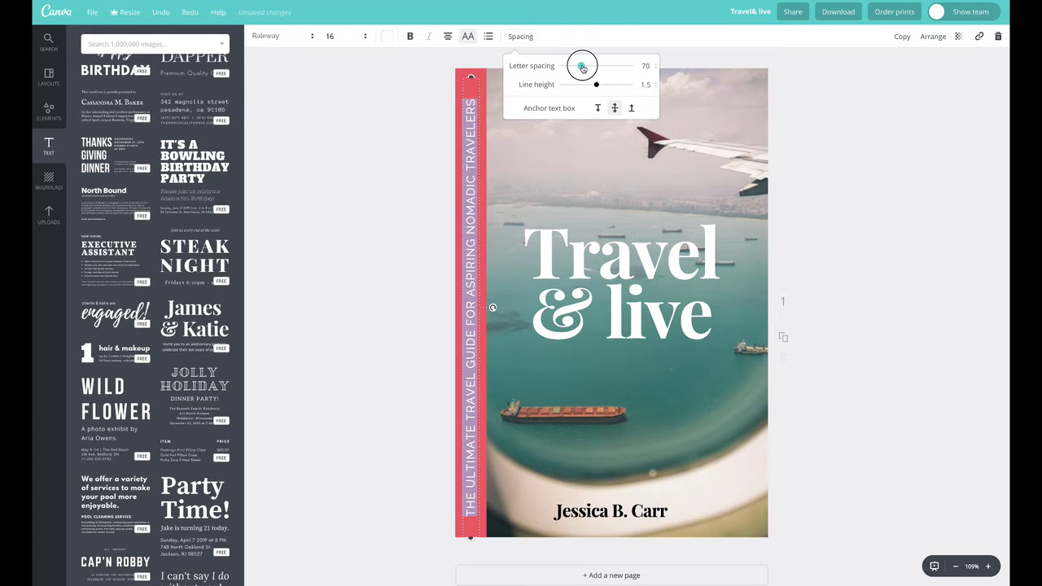
click(375, 106)
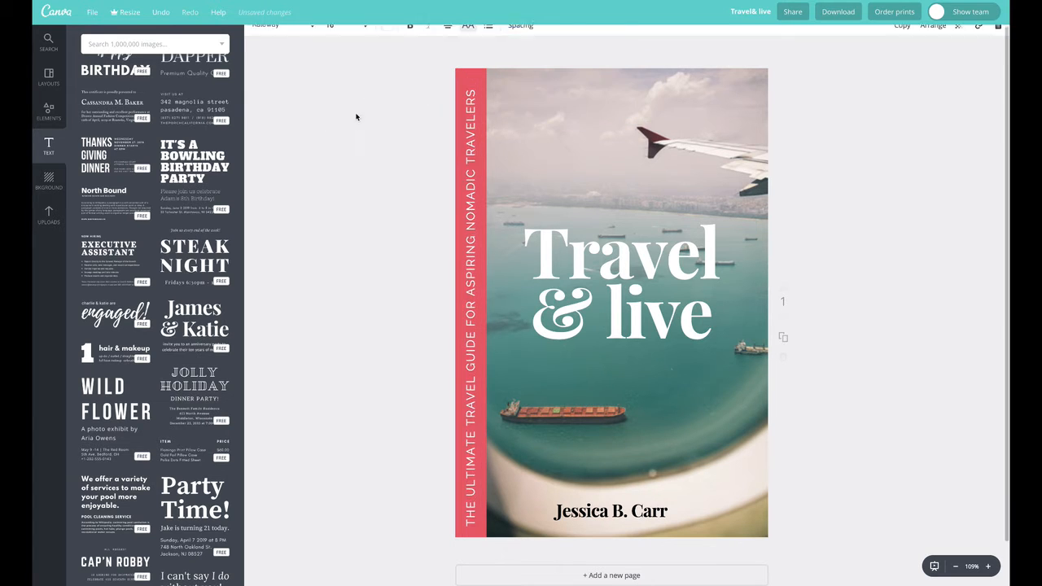
drag(472, 148, 473, 148)
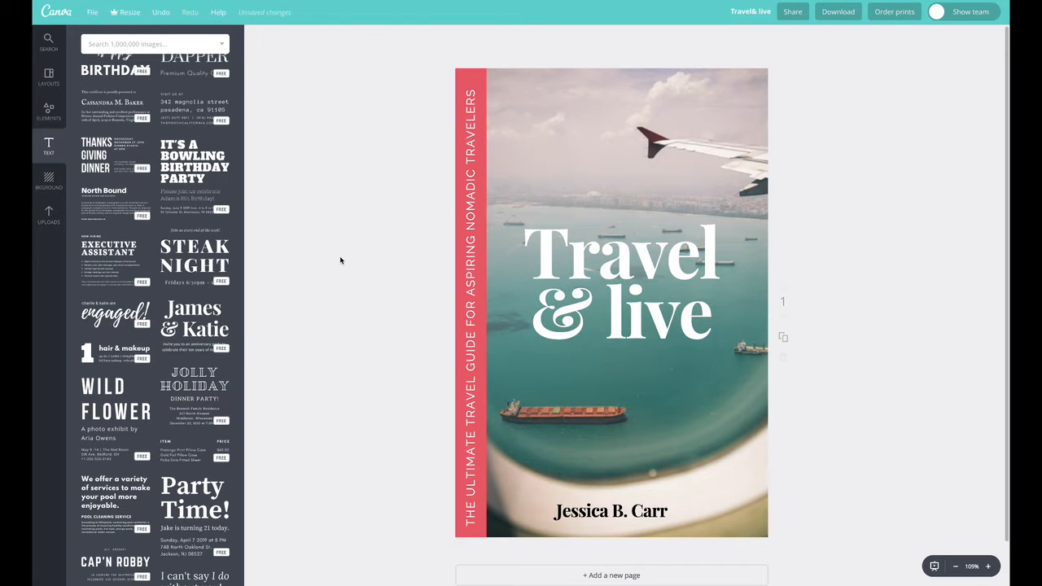
- Undo the recent edits back to the stage where the tagline runs horizontally across the red top banner
key(super+z)
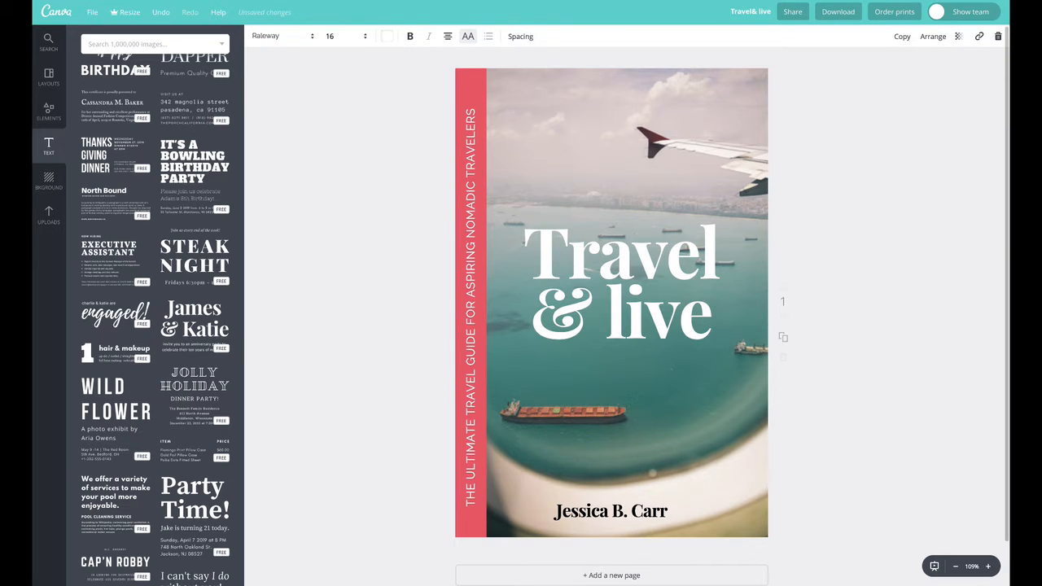
key(super+z)
key(super+z)
key(super+z)
key(super+z)
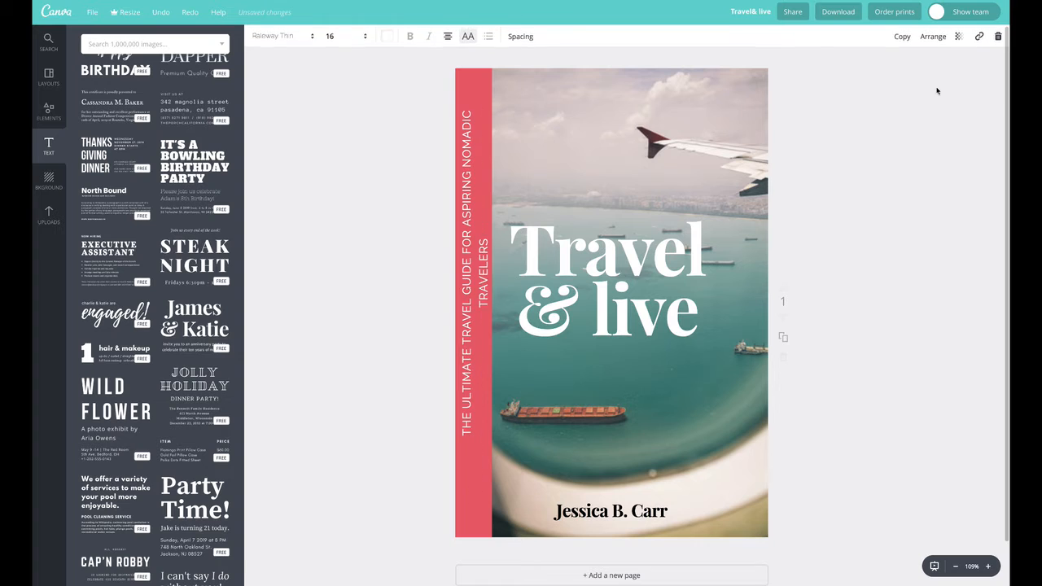
key(super+z)
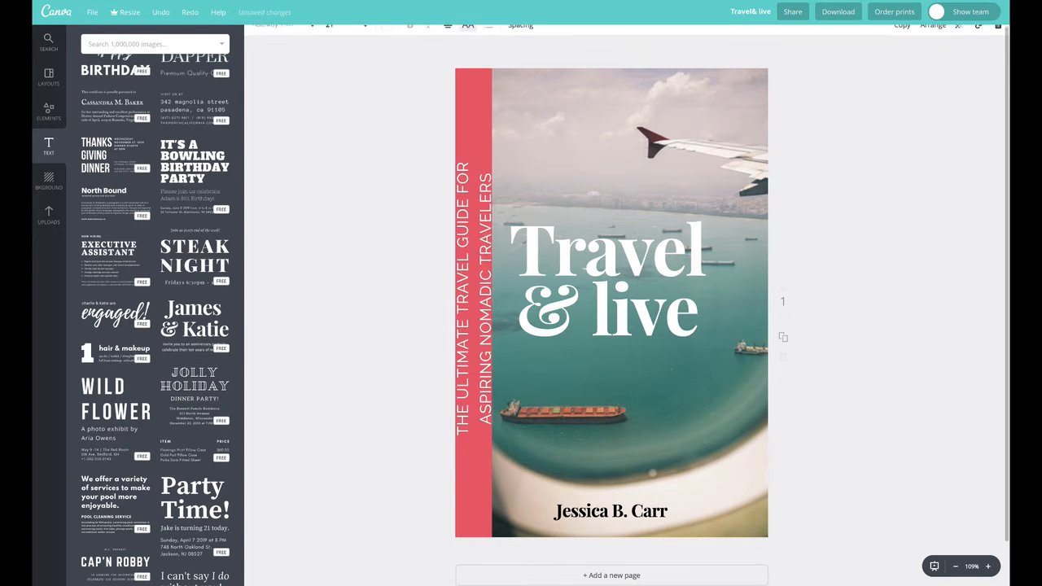
key(super+z)
key(super+z)
key(super+z)
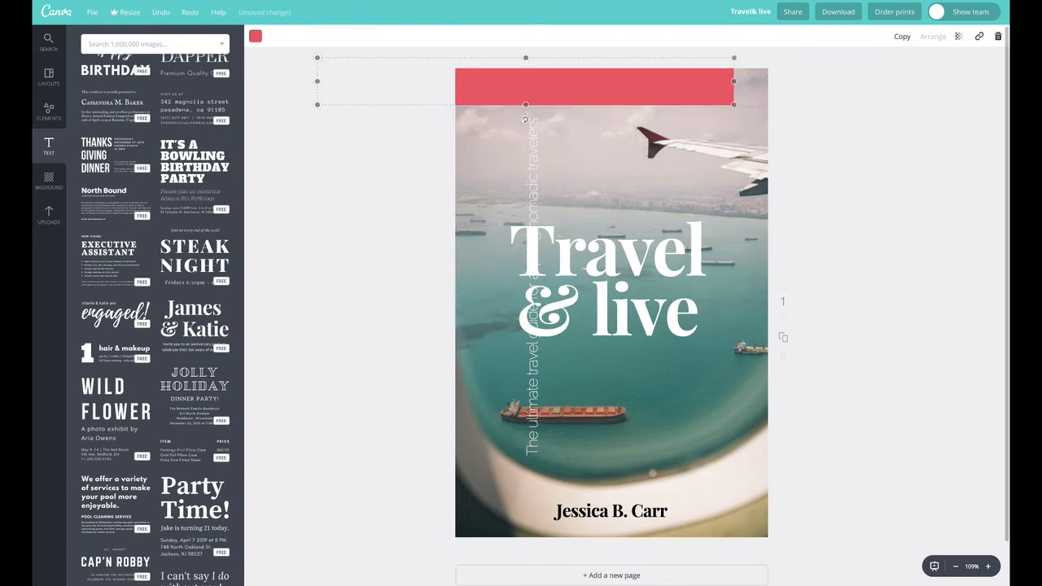
key(super+z)
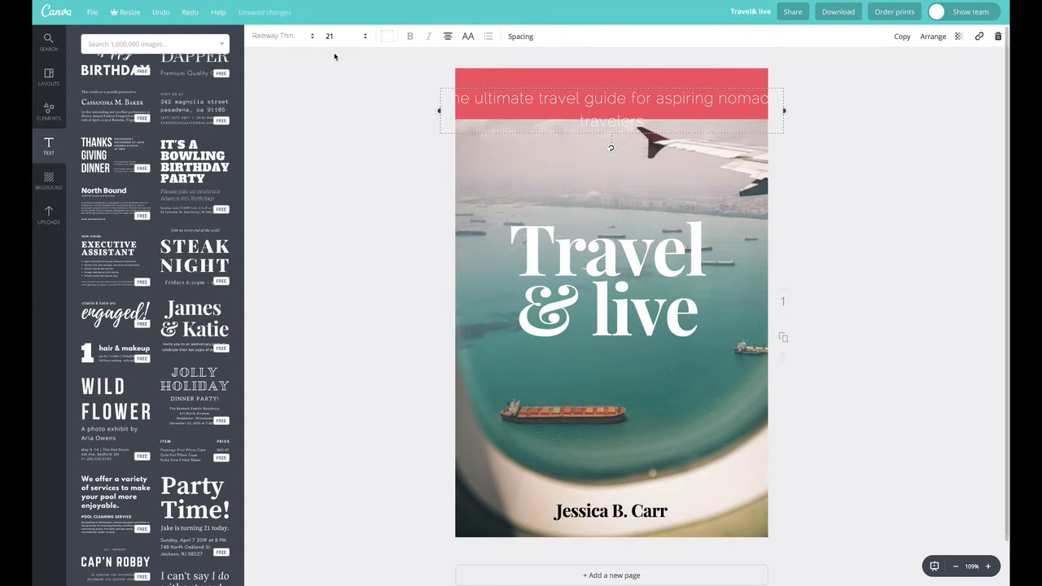
- Redo the edits up to the tagline's vertical placement and the red rectangle's extension to the full cover height
click(189, 12)
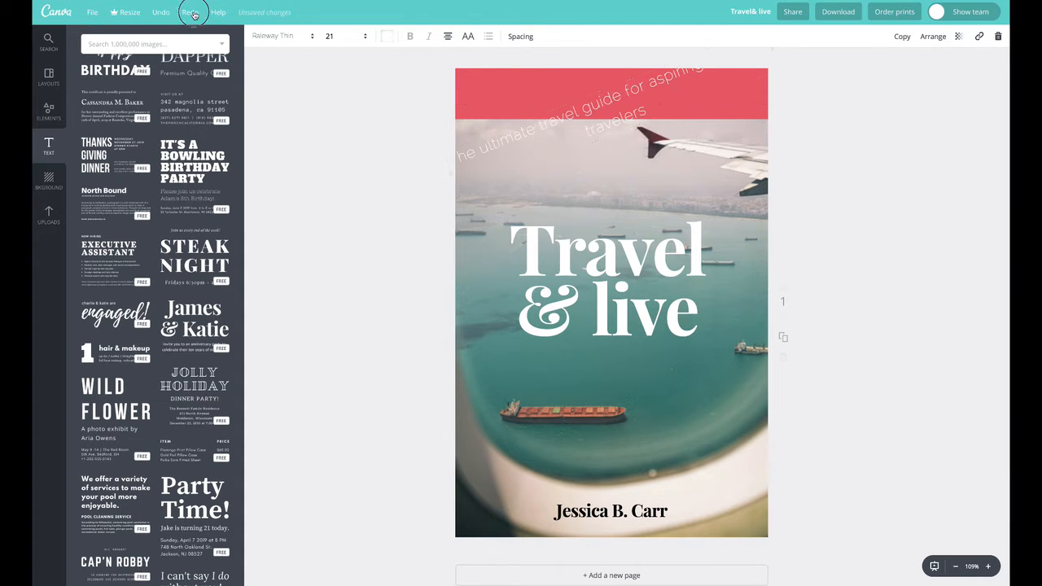
click(189, 12)
click(189, 12)
click(191, 12)
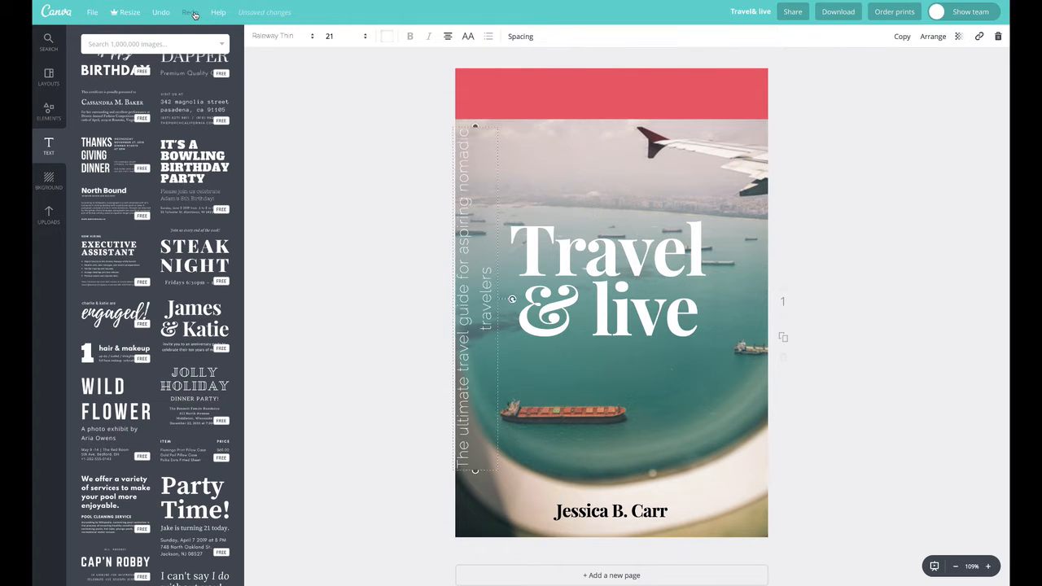
click(191, 12)
click(190, 12)
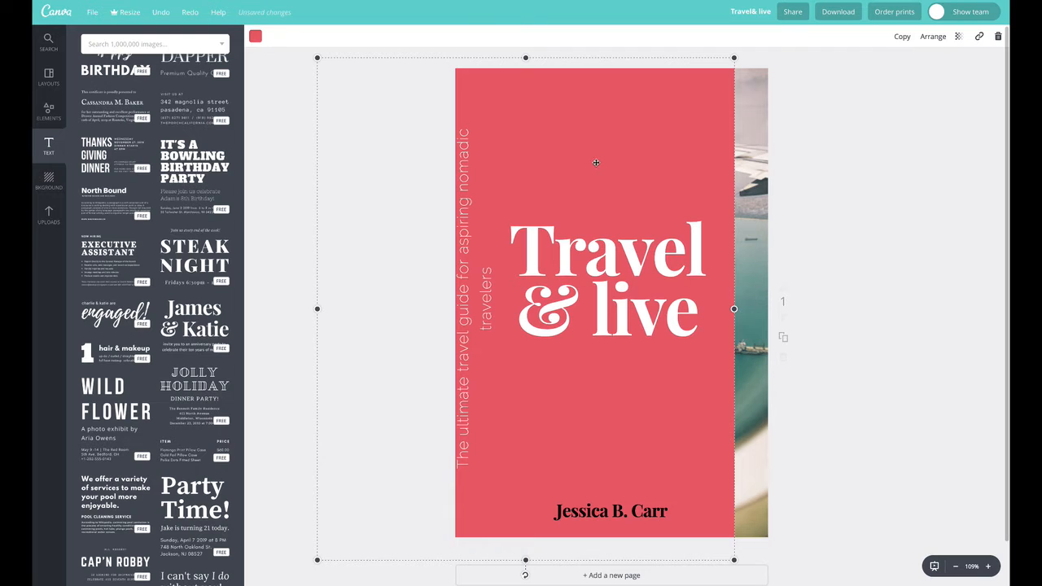
- Lower and shorten the red rectangle into a strip along the cover's bottom edge, and center the author's name vertically on it
drag(581, 112, 645, 258)
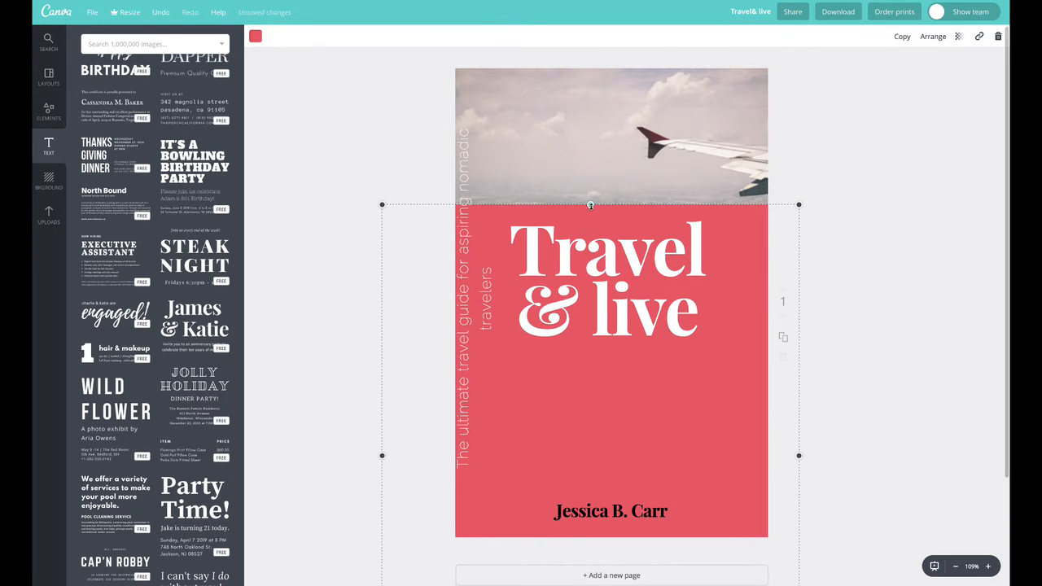
drag(591, 205, 644, 497)
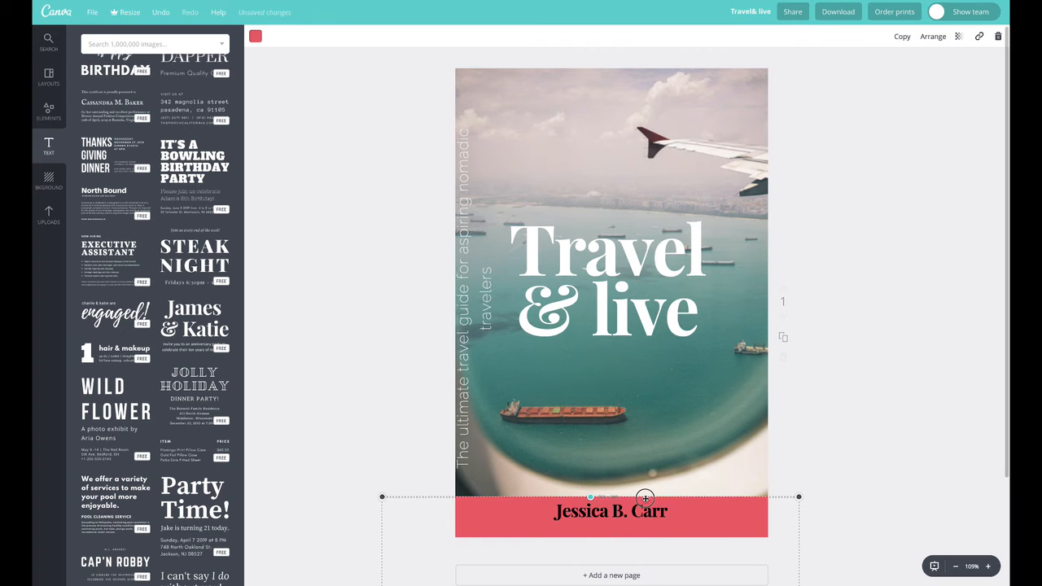
mouse_move(708, 536)
mouse_down()
mouse_move(672, 422)
mouse_move(684, 312)
mouse_move(698, 541)
mouse_move(720, 521)
mouse_up()
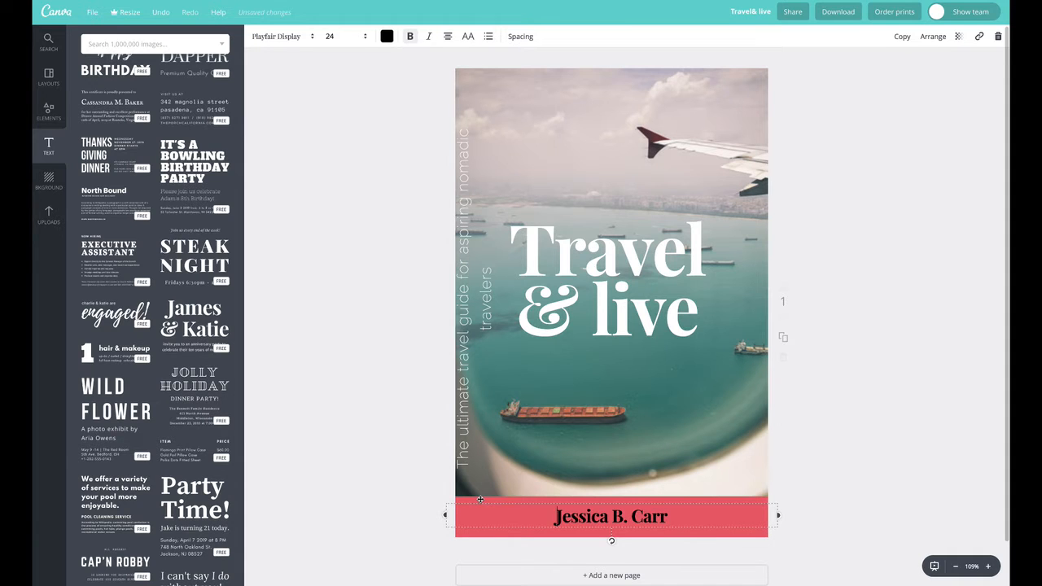
- Move the red rectangle up behind the title and shorten it into a horizontal band across the cover
drag(472, 499, 497, 184)
click(603, 189)
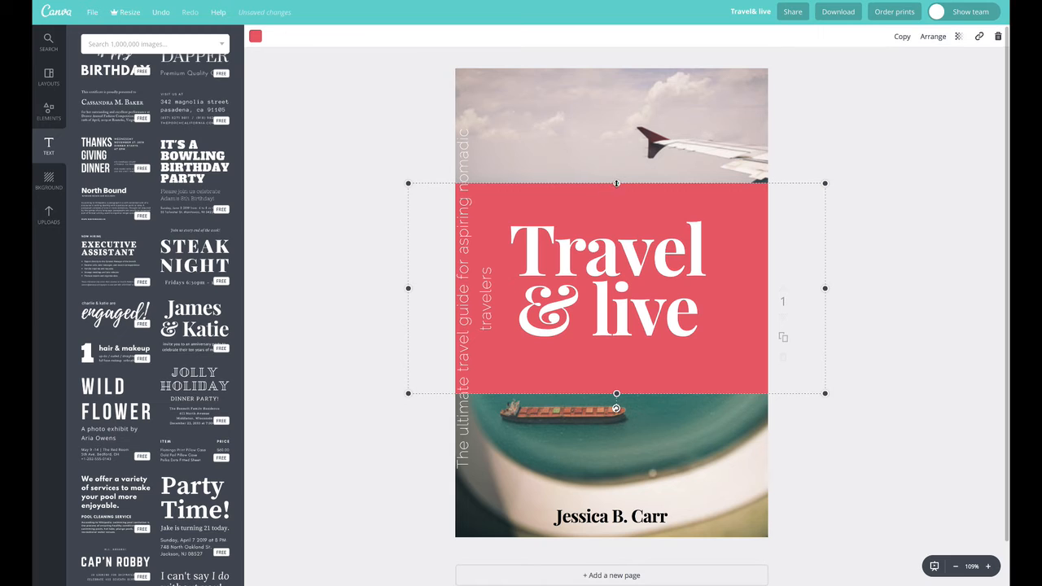
drag(616, 184, 619, 232)
click(705, 382)
click(723, 371)
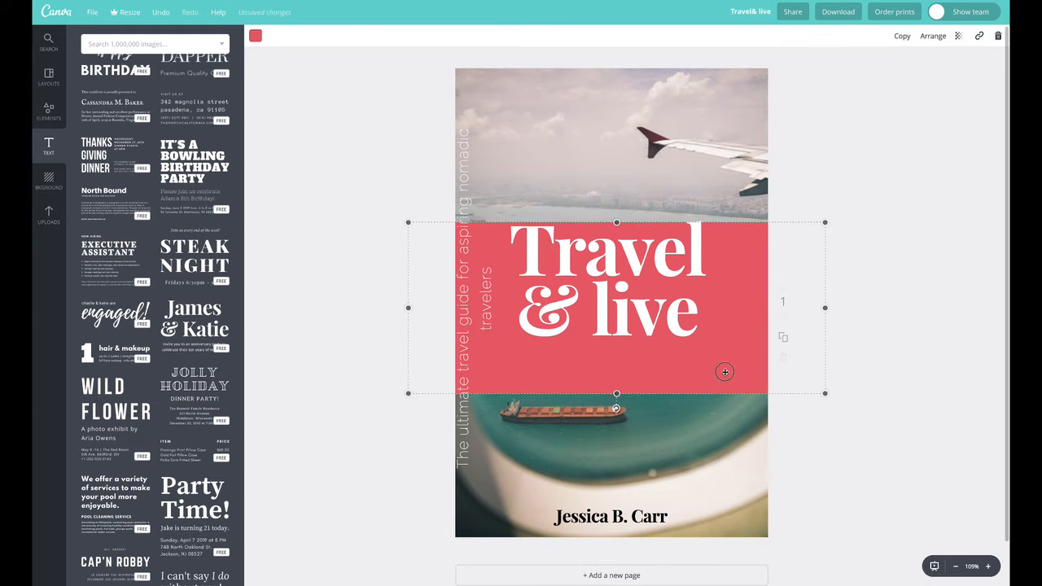
drag(724, 371, 725, 345)
- Rotate the red band so it rises slightly to the right, and tilt the title to match, keeping it centered on the band
drag(617, 386, 630, 384)
click(635, 325)
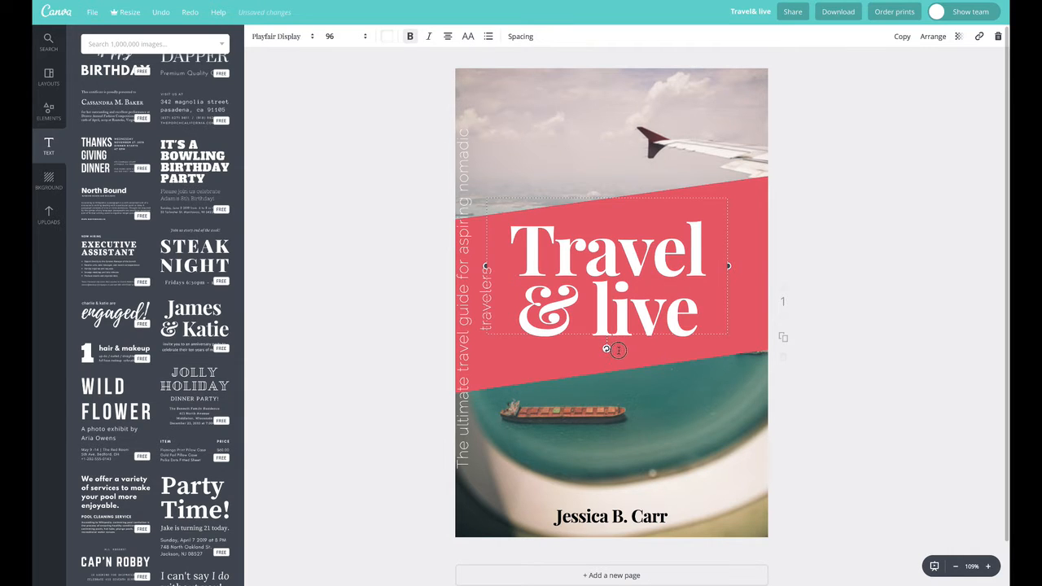
mouse_move(609, 346)
mouse_down()
mouse_move(627, 351)
mouse_move(617, 355)
mouse_up()
drag(655, 273, 648, 279)
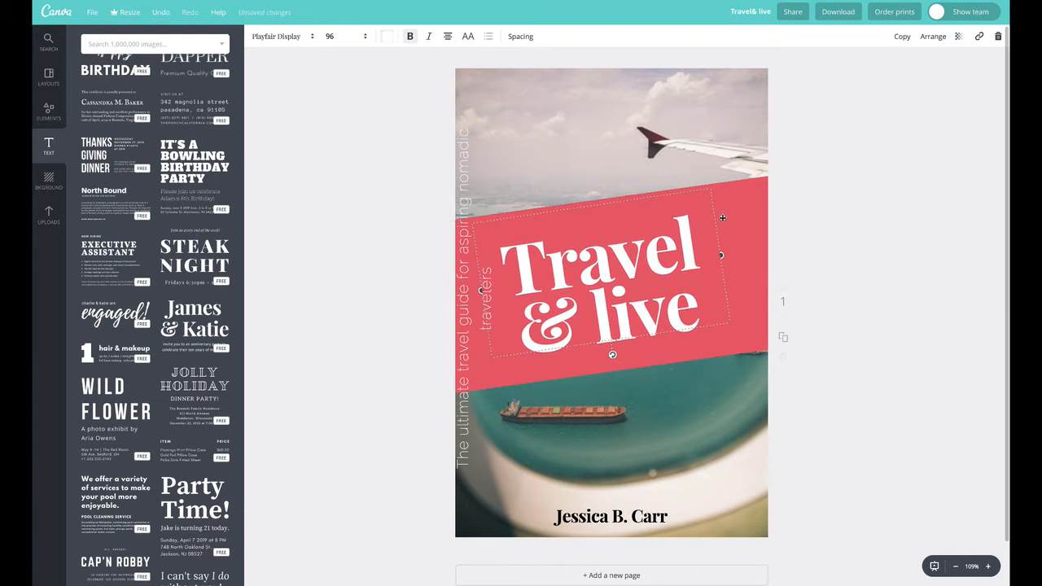
- Make the tilted red band slightly see-through so the photo shows behind the title
click(743, 205)
click(959, 36)
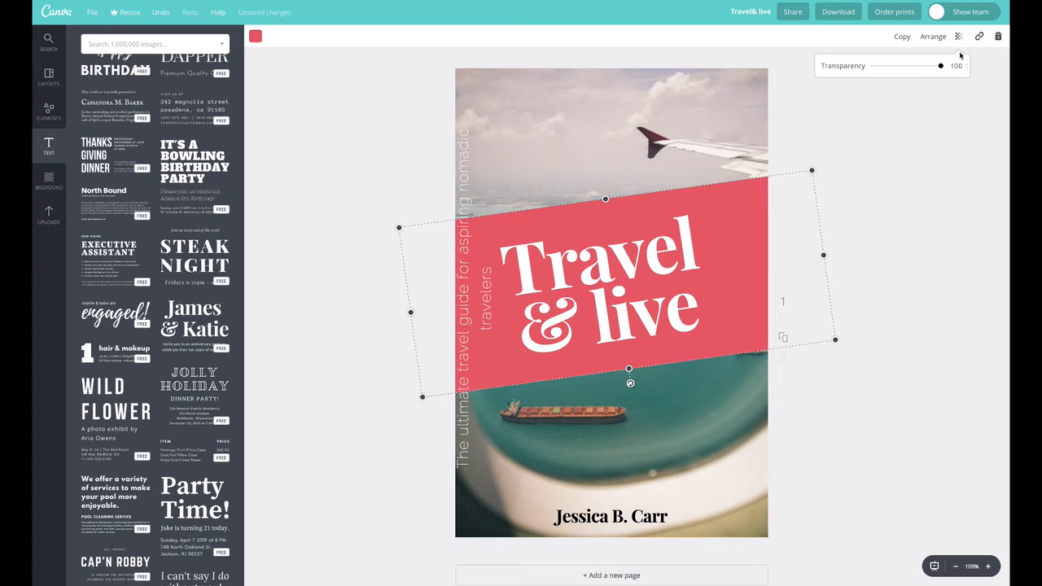
click(933, 66)
click(606, 199)
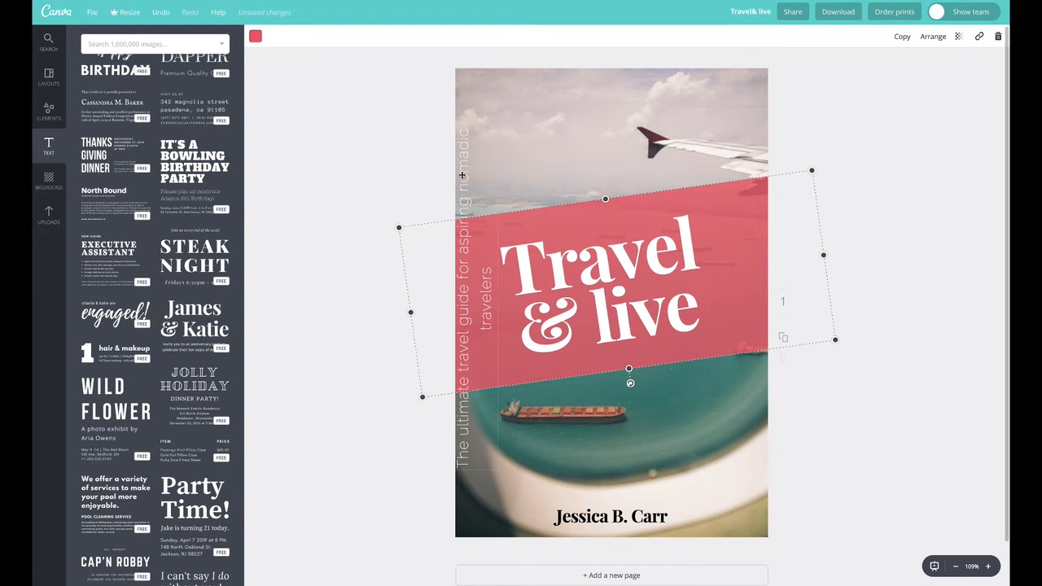
- Move the vertical tagline away from the title to the cover's lower-right corner, partly off the page
drag(461, 175, 500, 132)
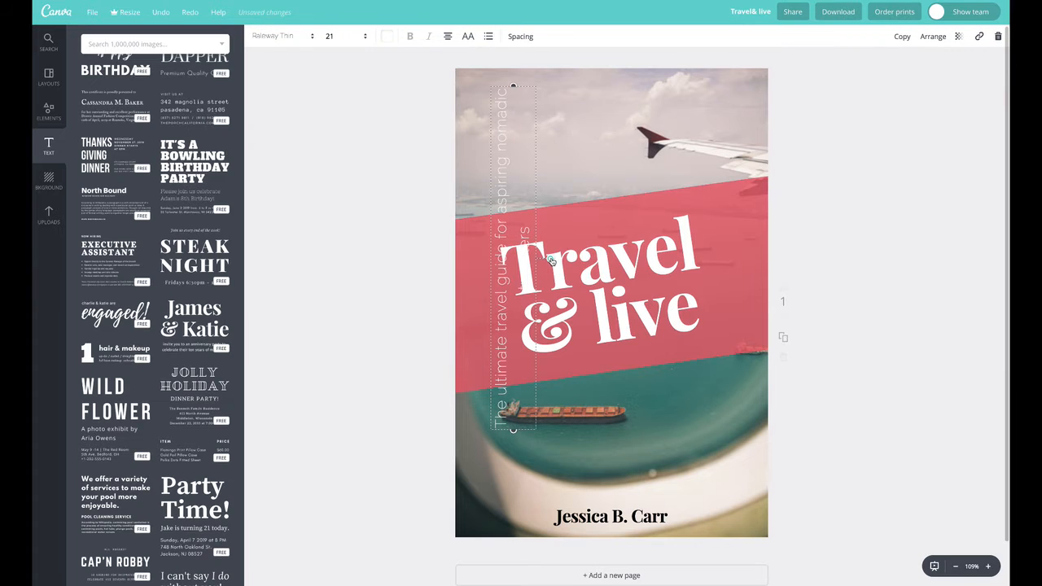
drag(539, 273, 750, 460)
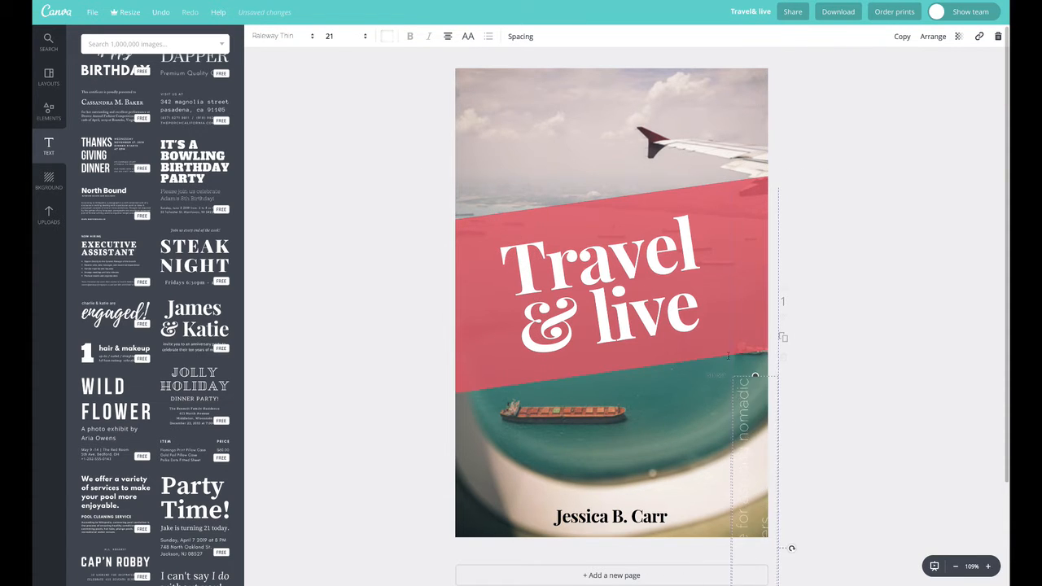
- Try the tilted band near the top of the cover, and then lower down together with the title
drag(739, 217, 723, 109)
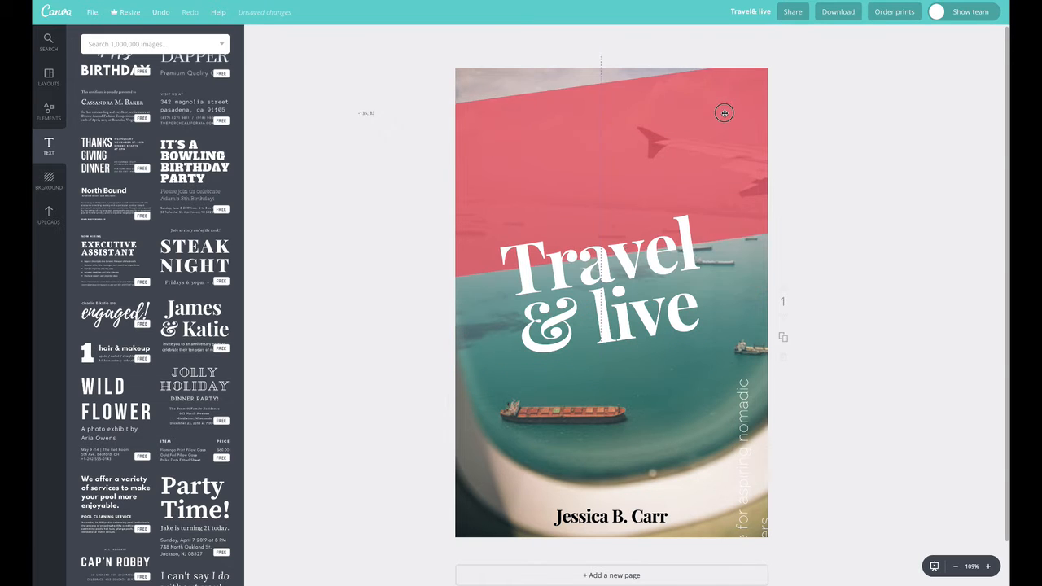
drag(659, 235, 670, 289)
drag(648, 146, 656, 297)
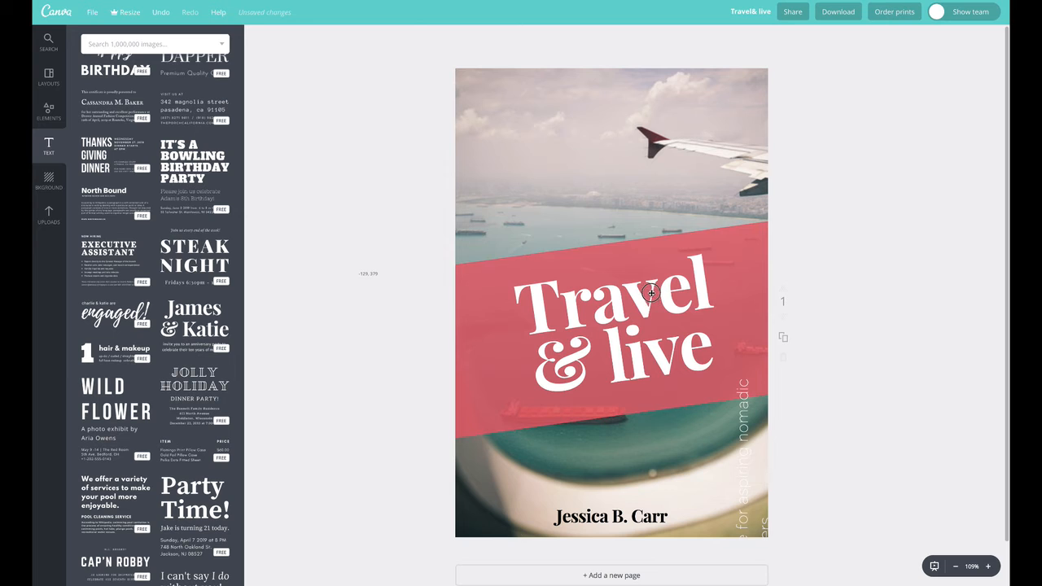
drag(656, 211, 651, 201)
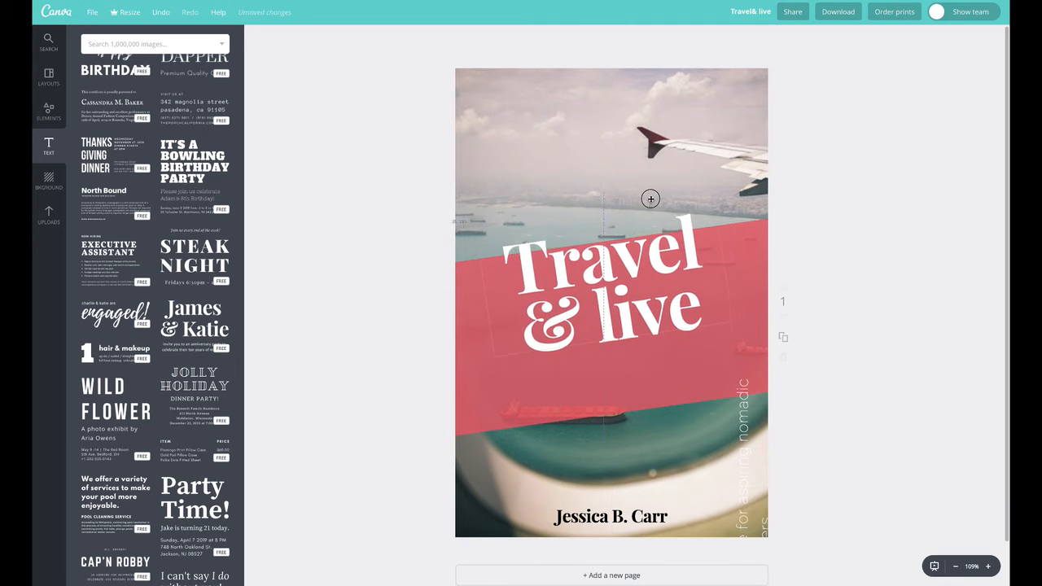
- Reduce the tilted band's height and position it closely around the title in the middle of the cover
drag(489, 379, 491, 330)
drag(599, 200, 603, 219)
drag(507, 352, 508, 350)
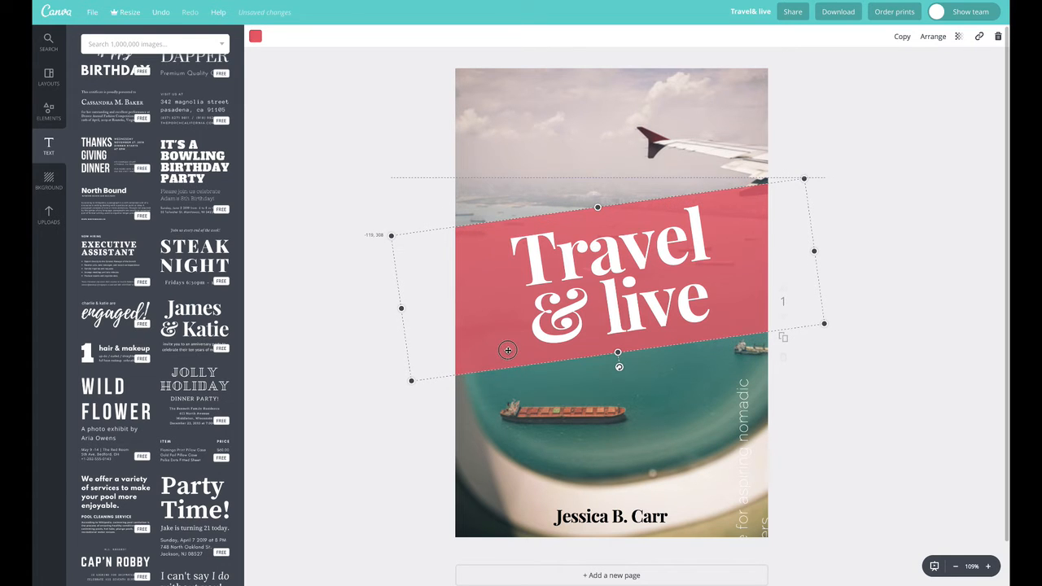
click(888, 204)
drag(646, 244, 636, 248)
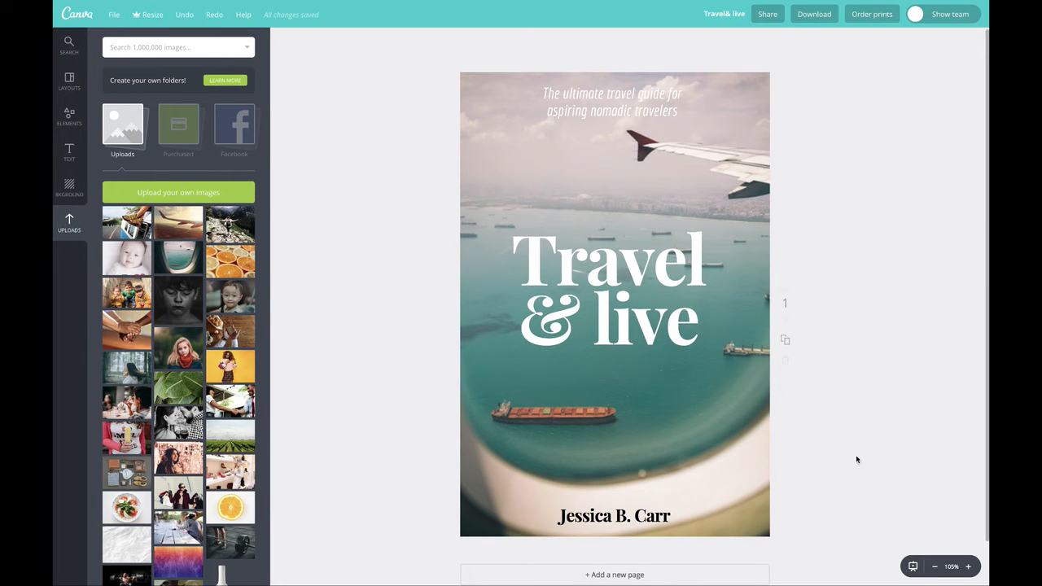
- Sharpen the background photo by setting the Blur value in its advanced filter options to -39
click(484, 173)
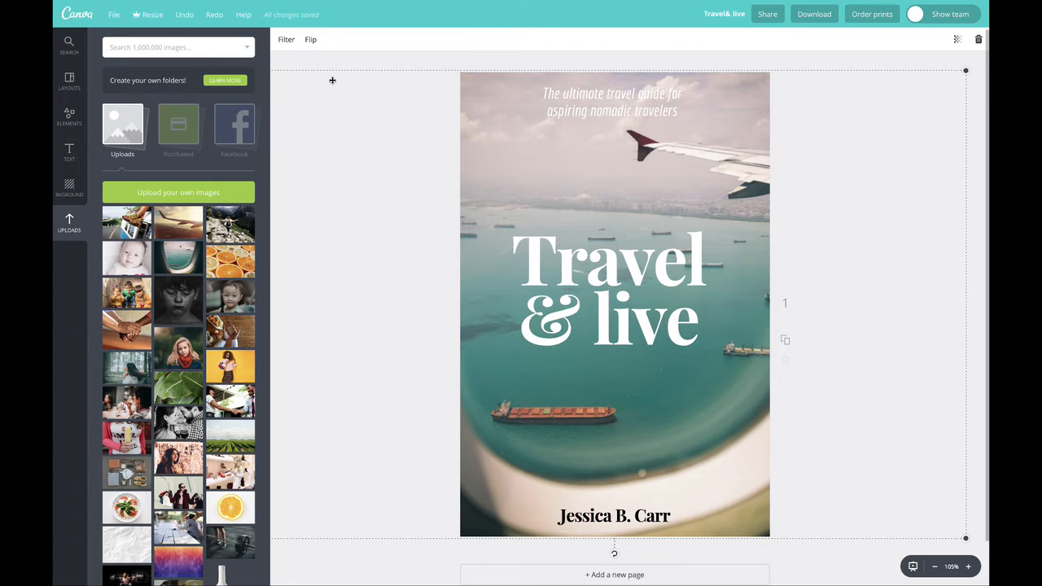
click(286, 39)
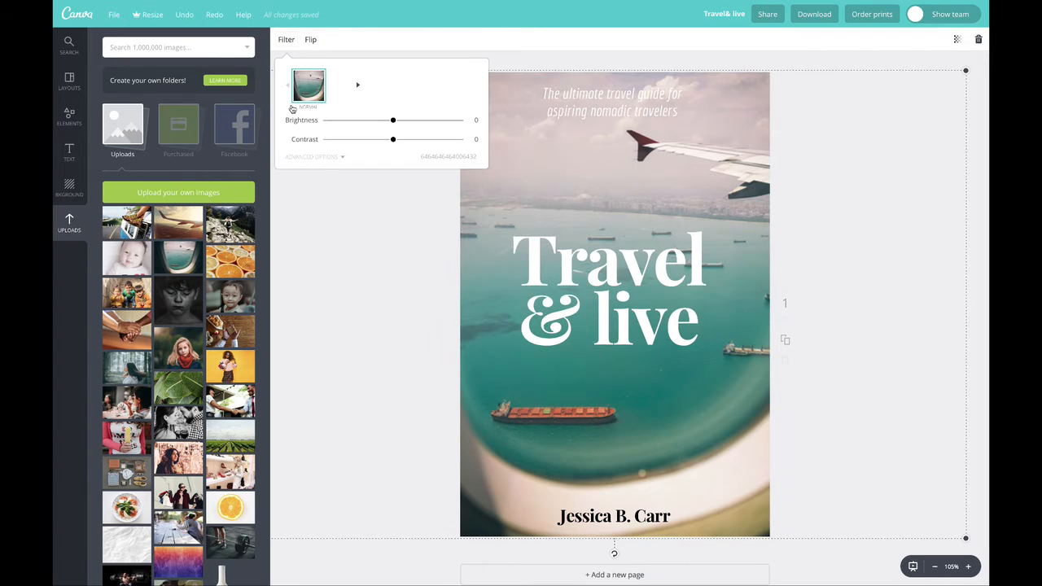
click(316, 157)
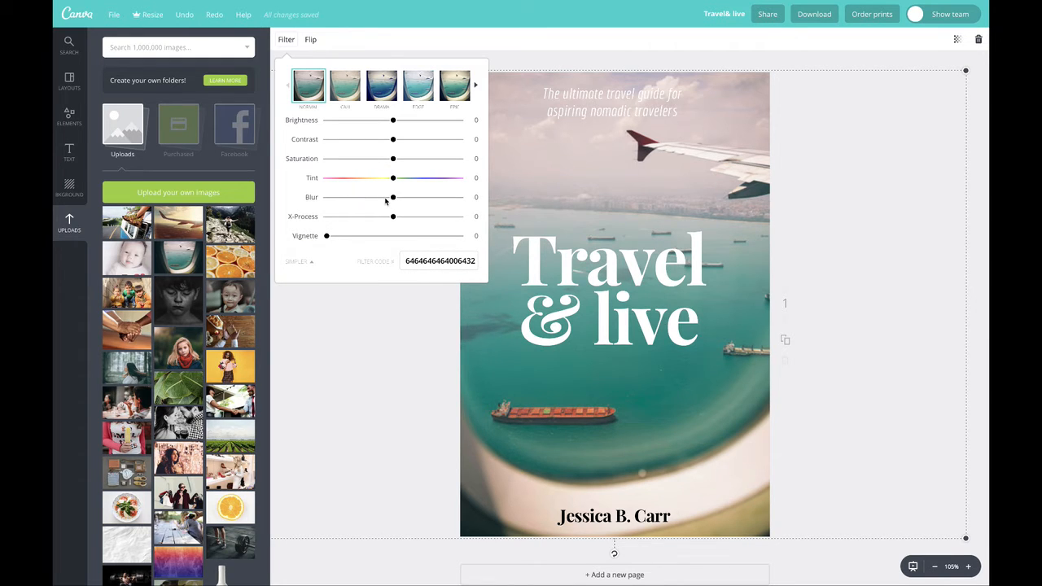
click(386, 197)
drag(385, 198, 367, 200)
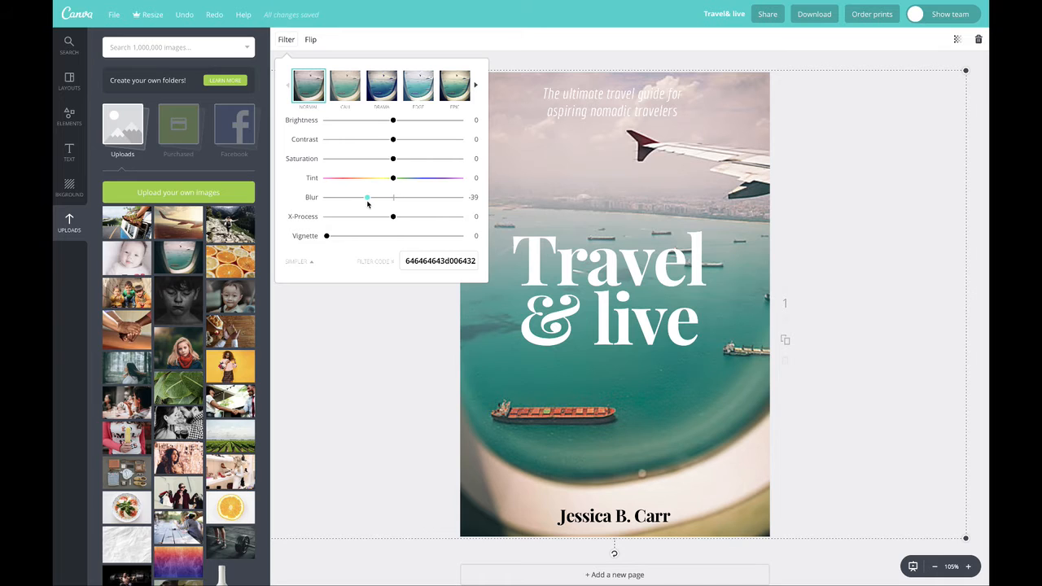
- Set the background photo's filter values to Blur -28, Saturation +47, Contrast +19 and Brightness +5
click(376, 199)
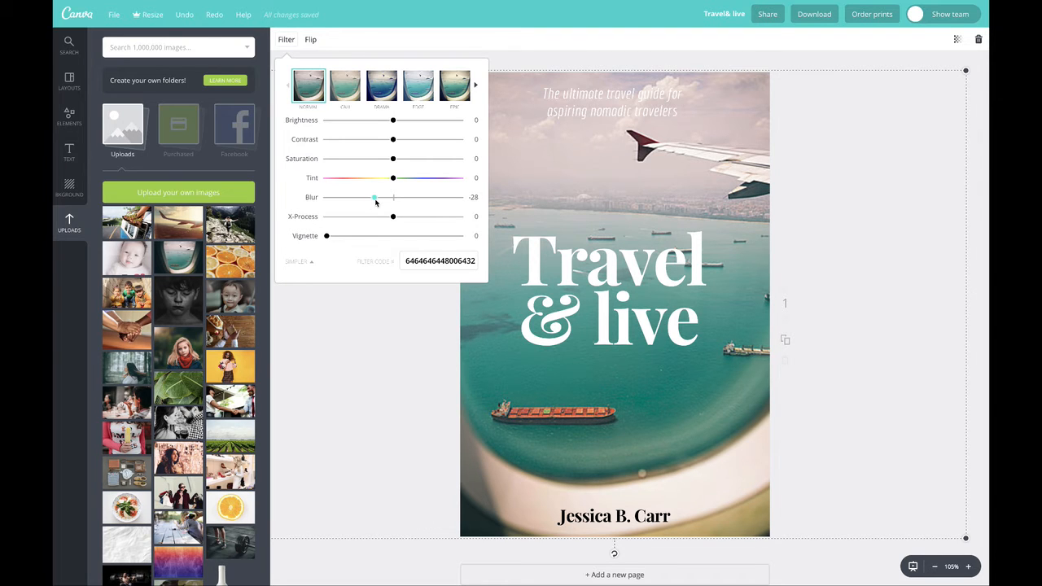
click(409, 159)
click(445, 160)
mouse_move(445, 160)
mouse_down()
mouse_move(426, 158)
mouse_move(473, 158)
mouse_move(434, 159)
mouse_move(398, 140)
mouse_move(447, 140)
mouse_move(405, 141)
mouse_move(425, 160)
mouse_up()
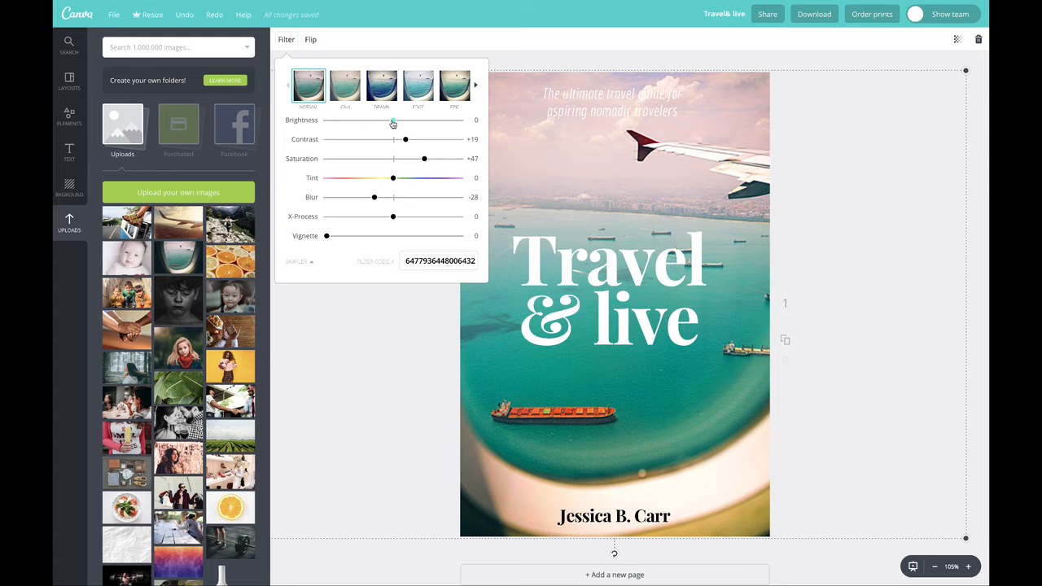
mouse_move(393, 123)
mouse_down()
mouse_move(402, 120)
mouse_move(377, 120)
mouse_move(404, 119)
mouse_move(396, 123)
mouse_up()
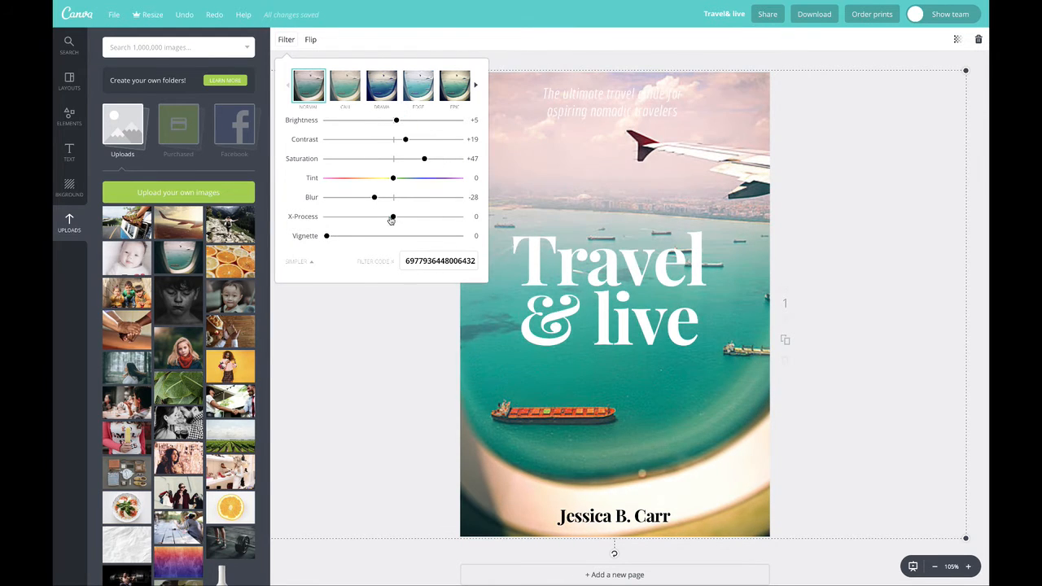
- Adjust the background photo's X-Process, Vignette and Tint filter values, and close the filter options
drag(411, 217, 389, 217)
drag(329, 238, 357, 236)
drag(393, 177, 423, 160)
click(361, 324)
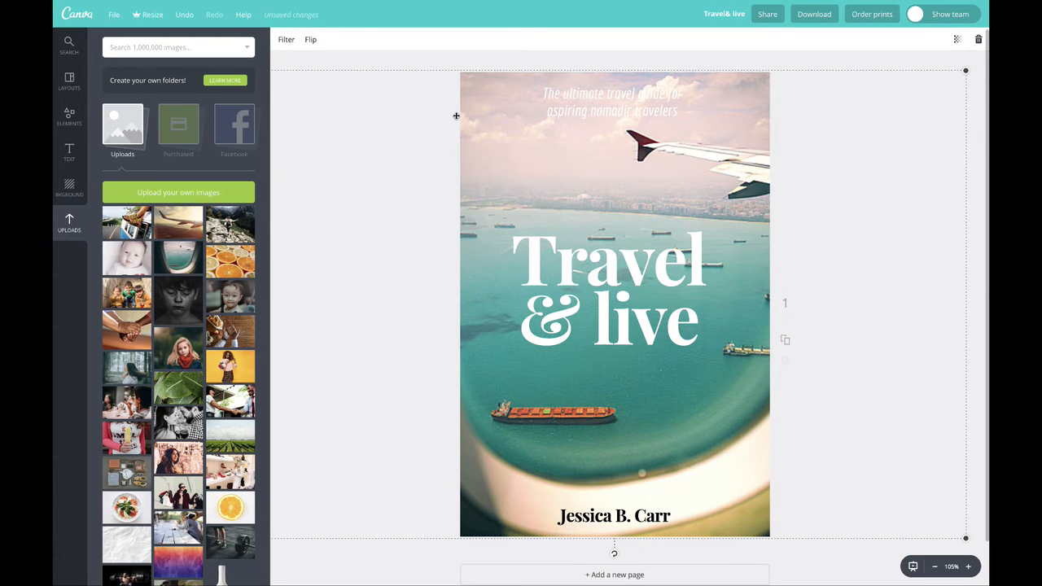
click(424, 59)
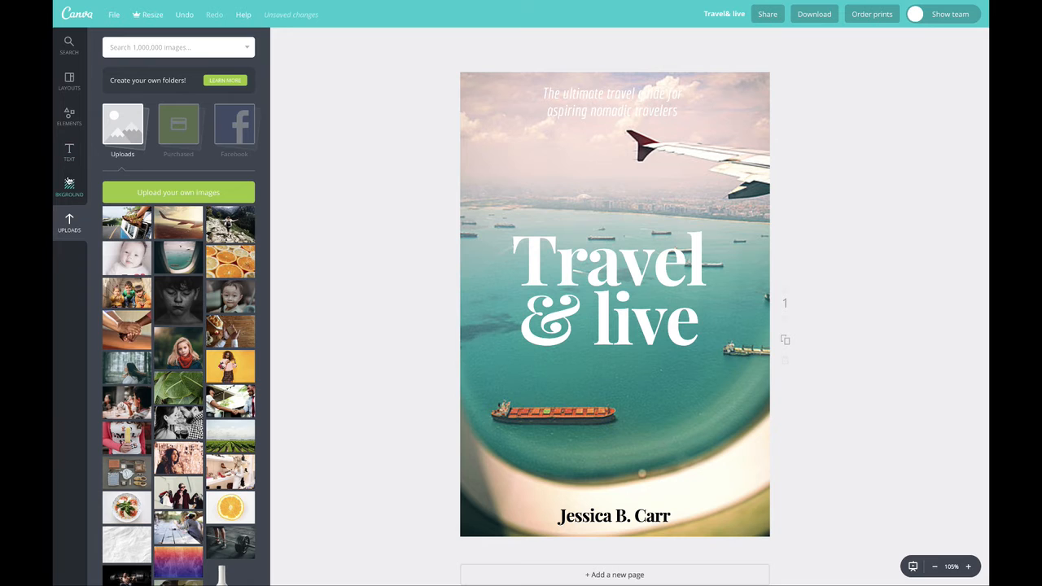
- Add a white zigzag-edged circle outline shape, shrink it and place it in the upper-left area of the cover
click(68, 117)
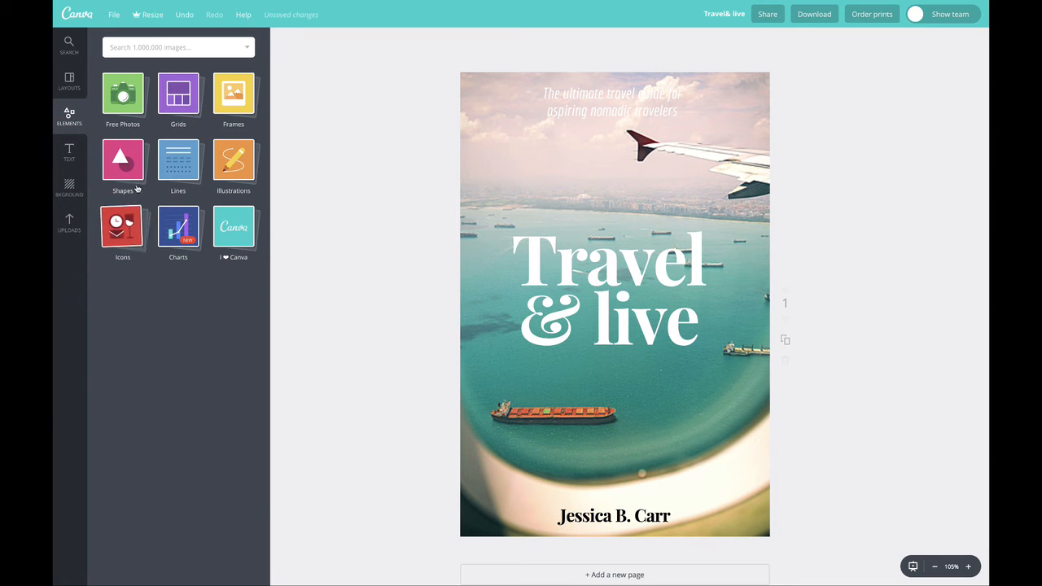
click(134, 167)
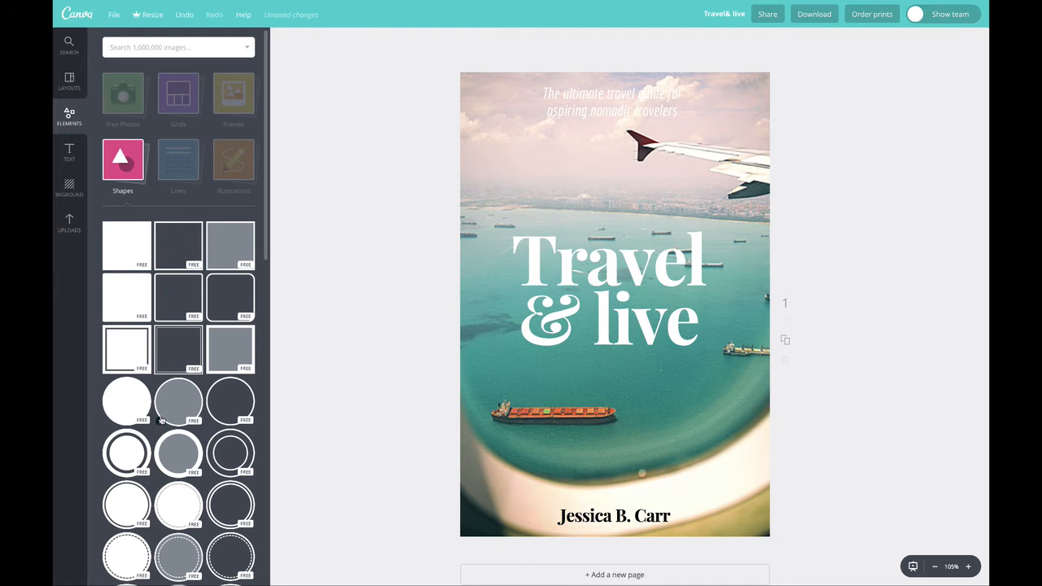
scroll(155, 414, down, 10)
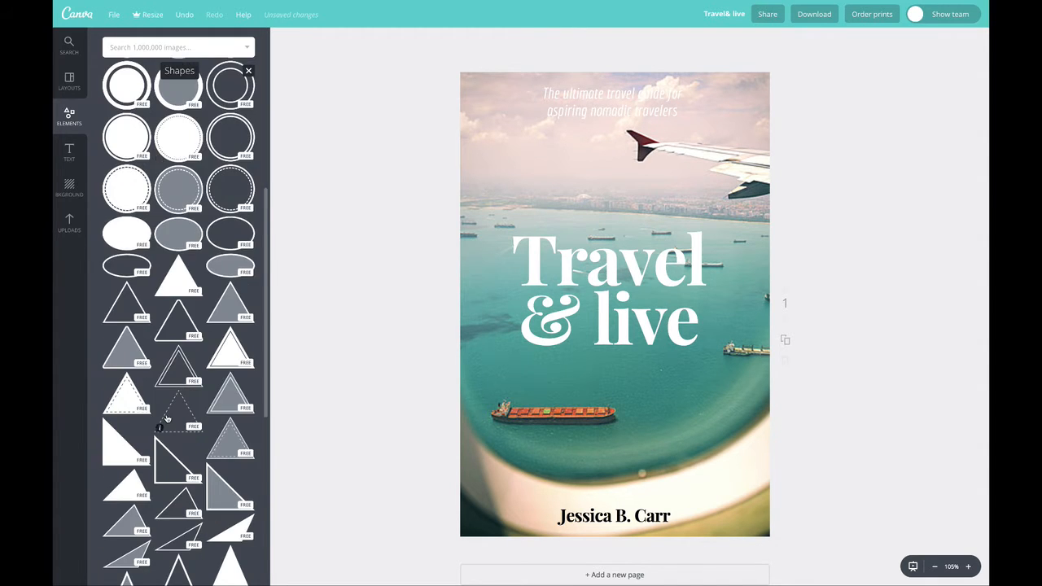
scroll(167, 418, down, 8)
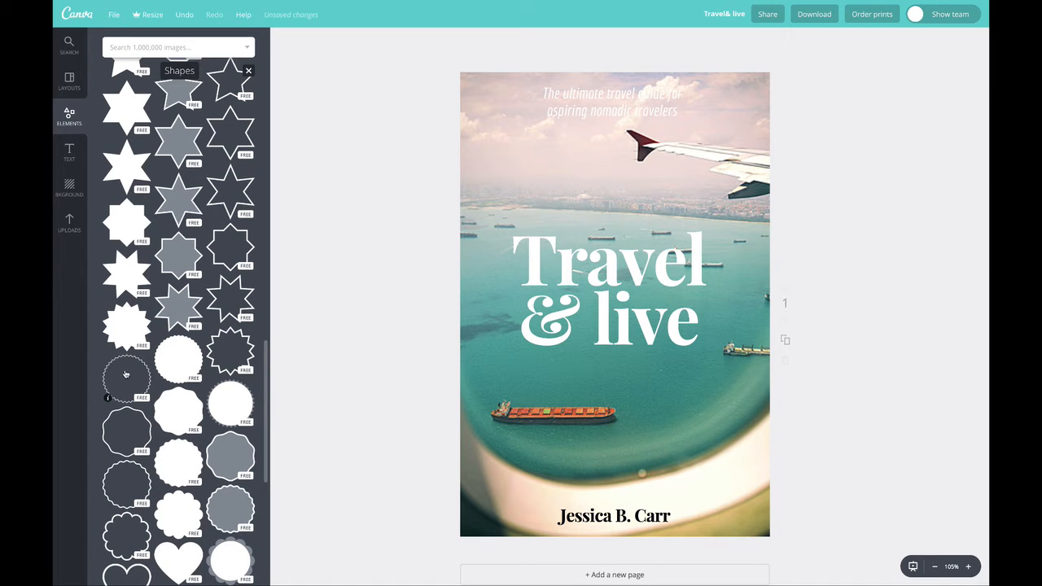
drag(124, 374, 521, 223)
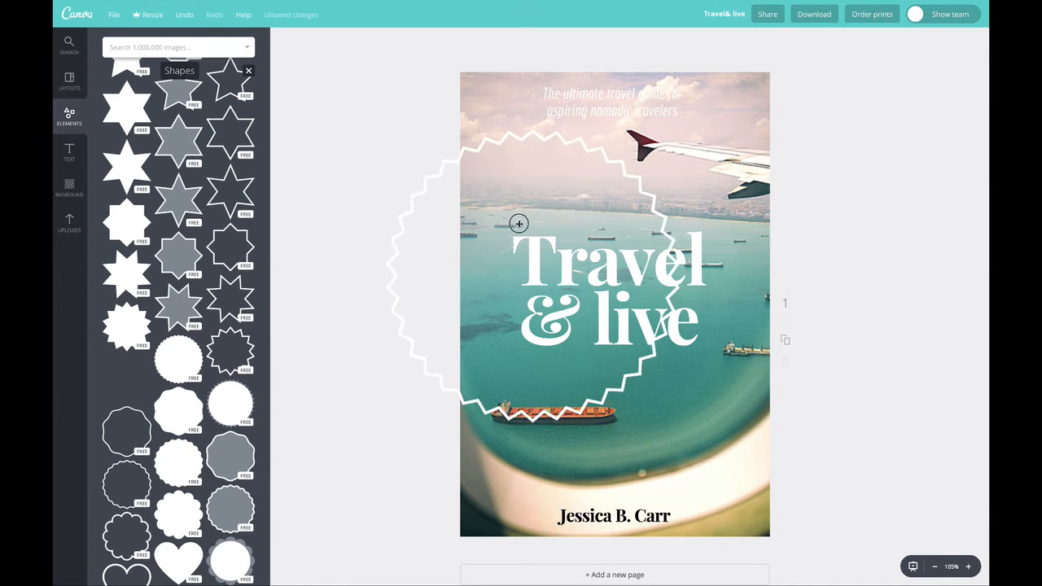
drag(737, 118, 532, 312)
drag(559, 167, 576, 122)
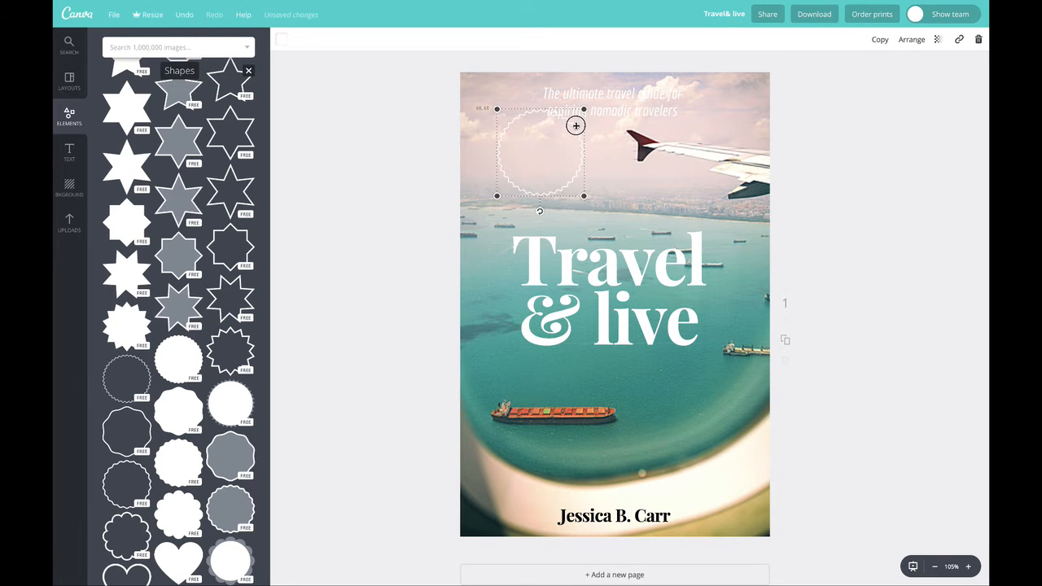
- Fit the tagline inside the zigzag circle by narrowing its text box and setting its font size to 18
click(665, 108)
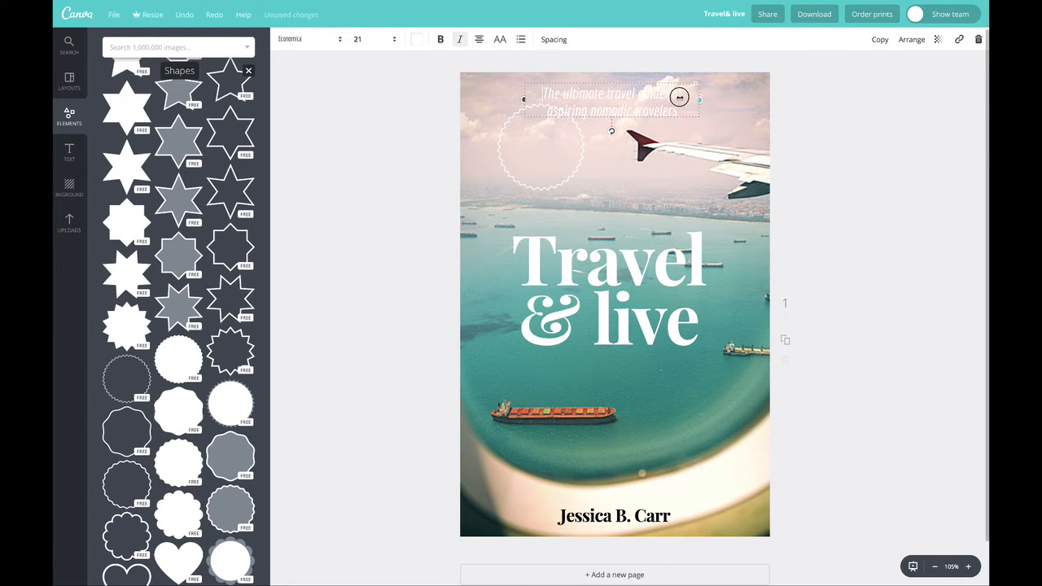
drag(679, 97, 585, 170)
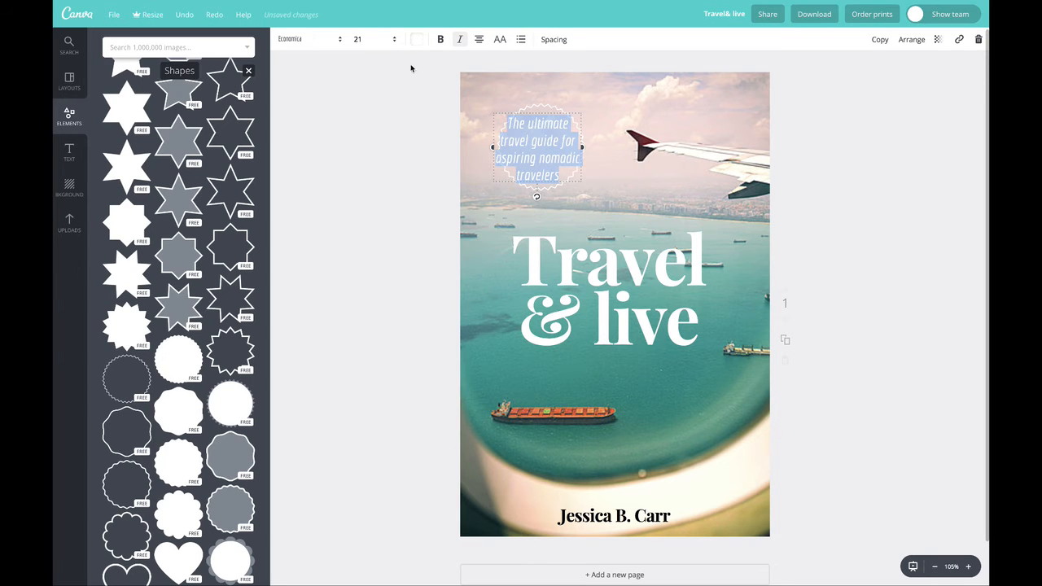
click(366, 39)
click(367, 158)
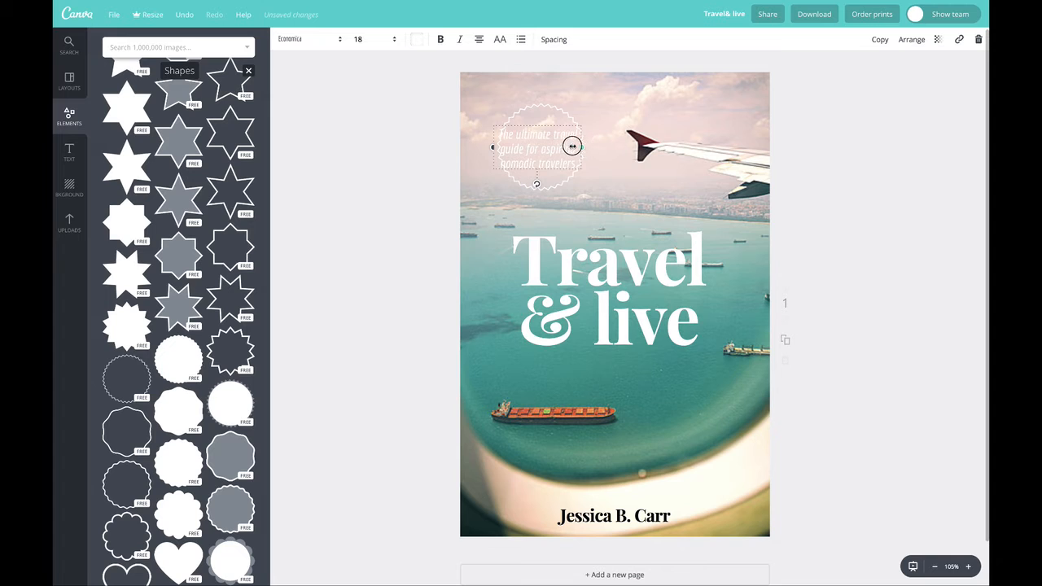
drag(568, 147, 559, 127)
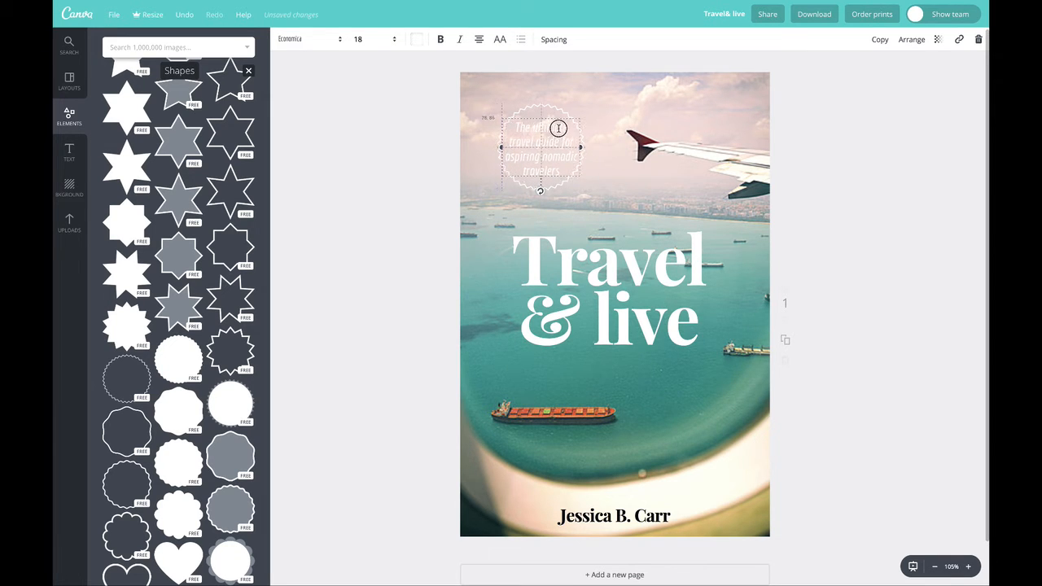
- Make the tagline inside the zigzag circle bold and black
click(529, 130)
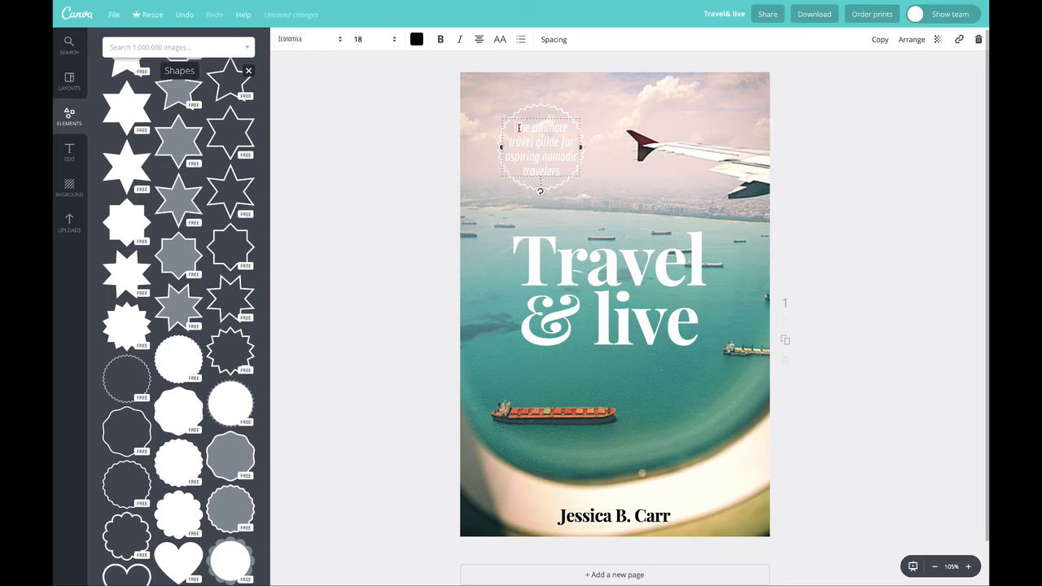
click(441, 40)
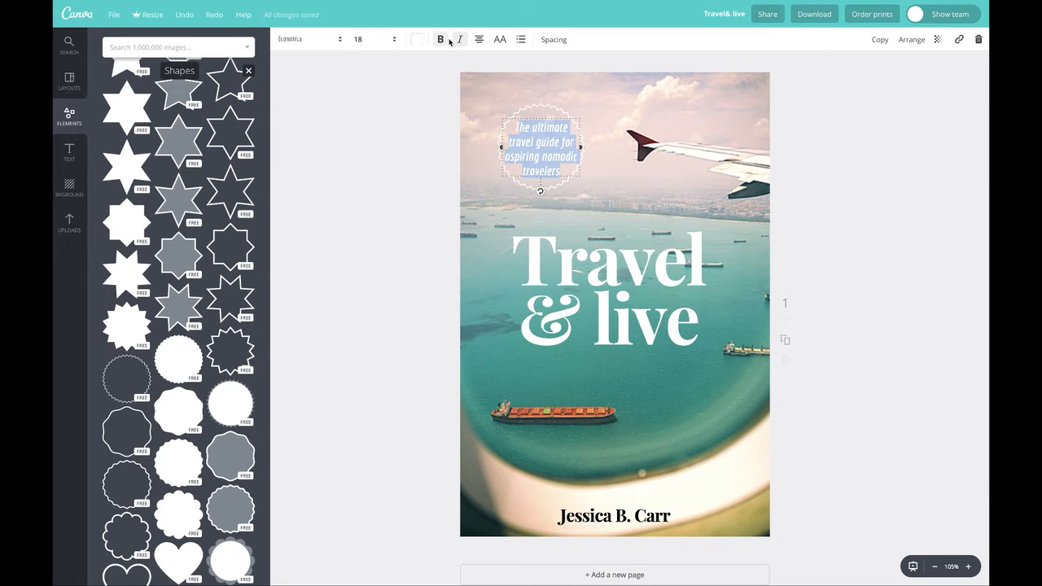
click(417, 40)
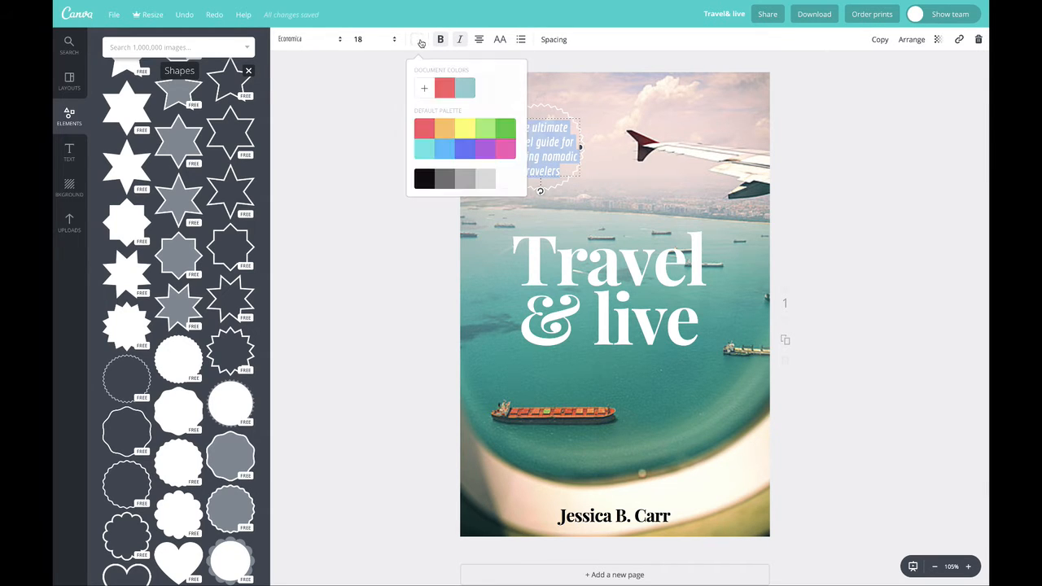
click(424, 180)
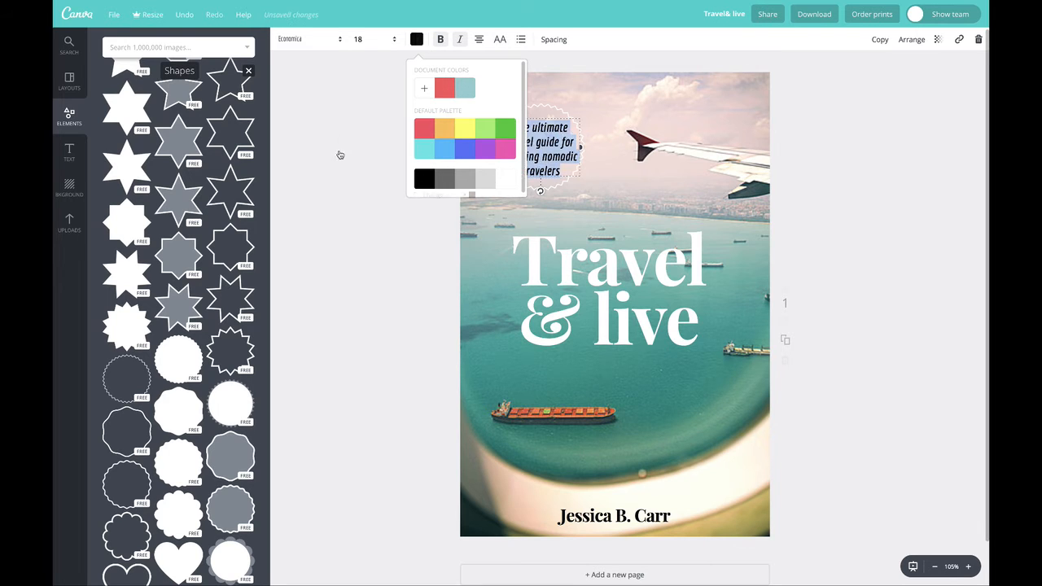
click(337, 156)
- Change the zigzag circle's outline color to black
click(522, 128)
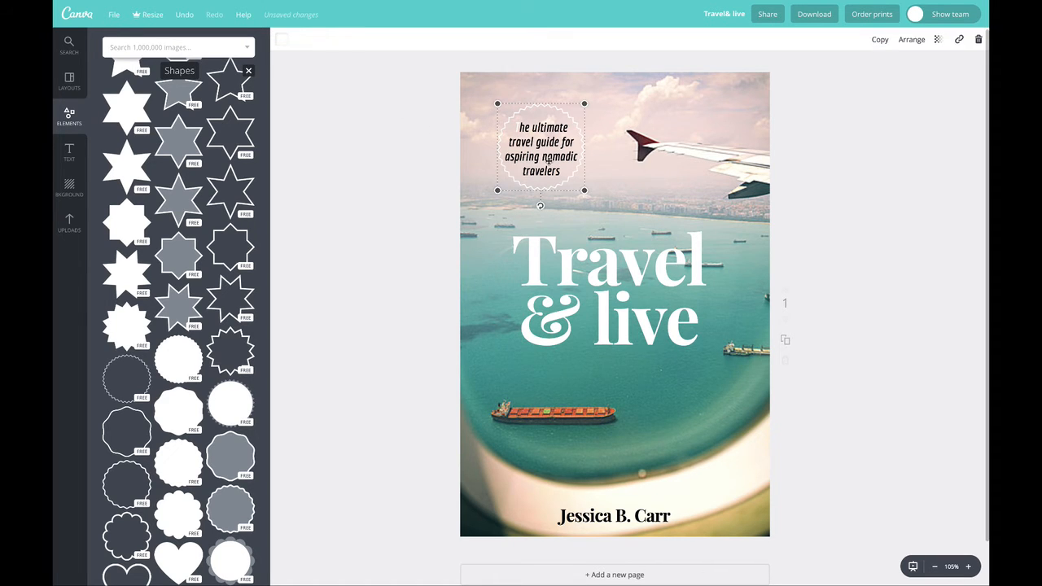
click(282, 39)
click(289, 178)
click(358, 252)
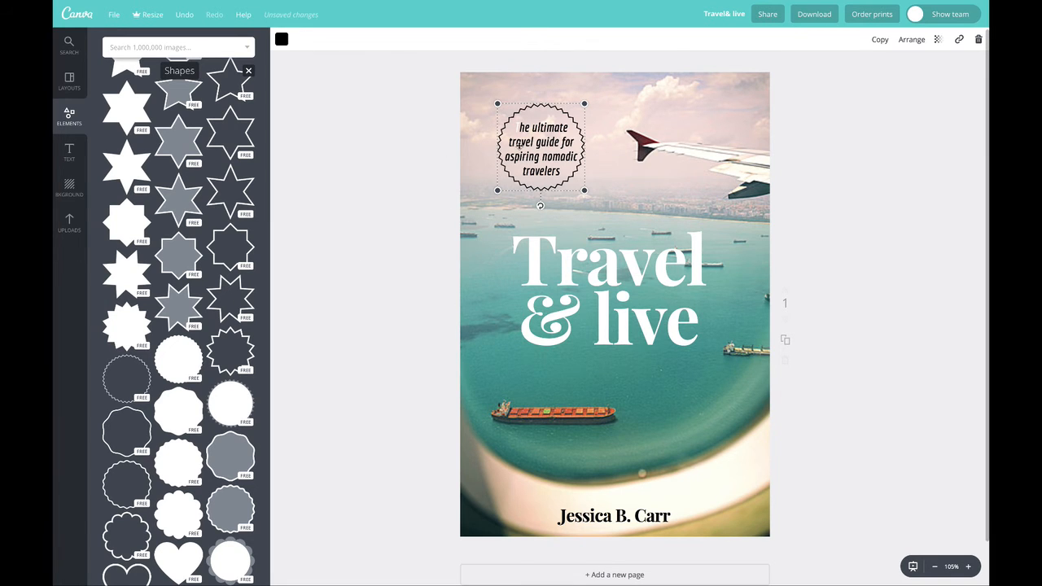
- Move the zigzag circle and the tagline closer to the cover's upper-left corner, and arrange the circle behind the text
mouse_move(562, 122)
mouse_down()
mouse_move(681, 136)
mouse_move(734, 104)
mouse_move(557, 110)
mouse_up()
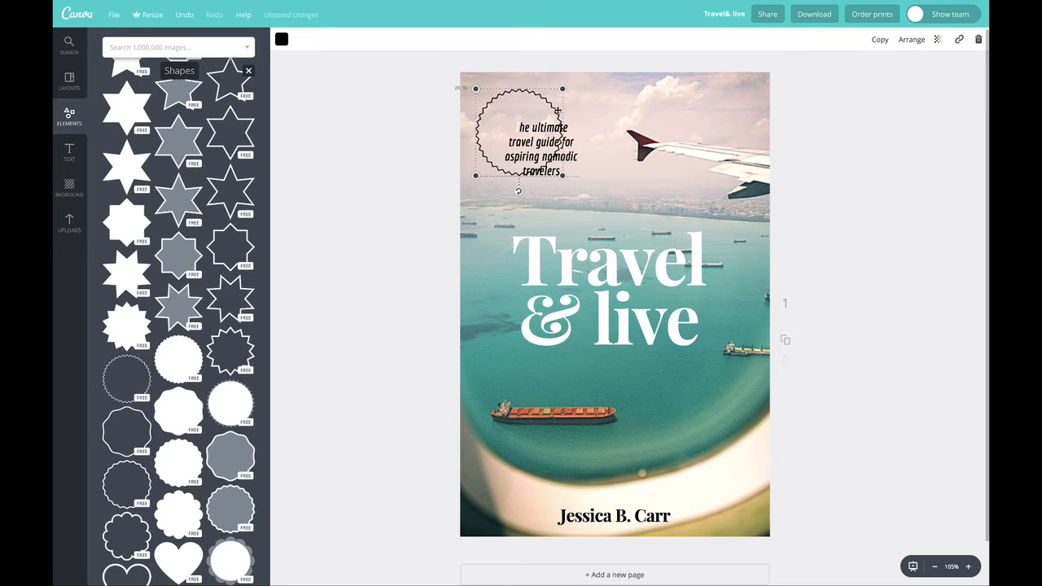
drag(561, 155, 533, 137)
click(911, 39)
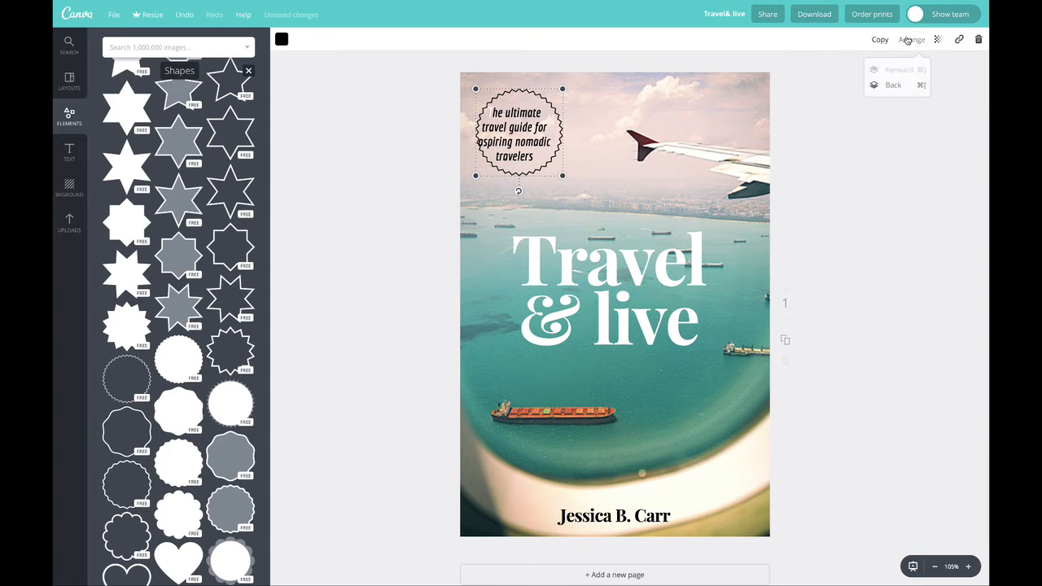
click(892, 86)
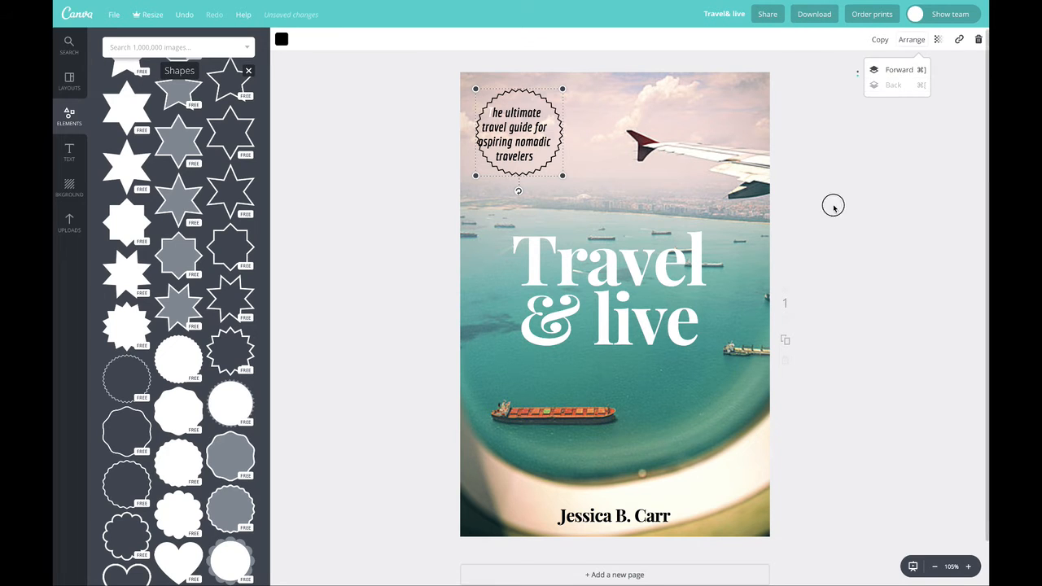
click(891, 144)
- Color the entire tagline black, including its first letter
click(525, 119)
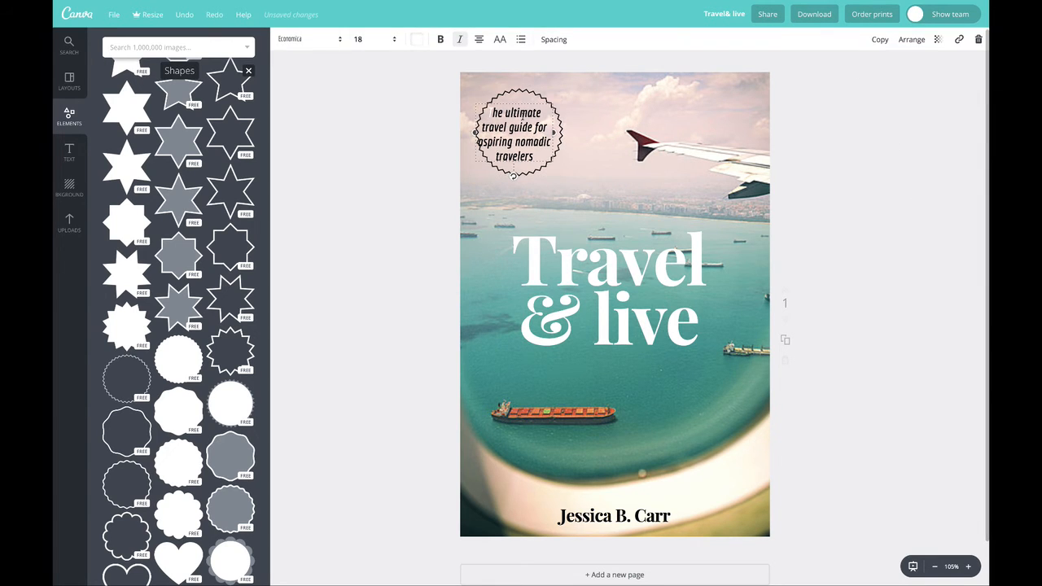
drag(490, 111, 560, 156)
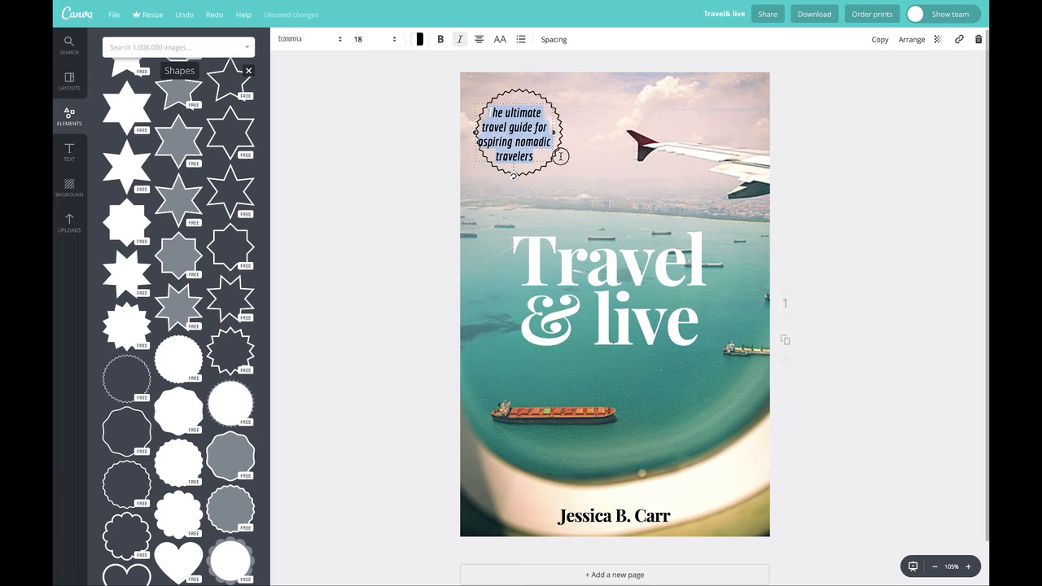
click(419, 40)
click(344, 85)
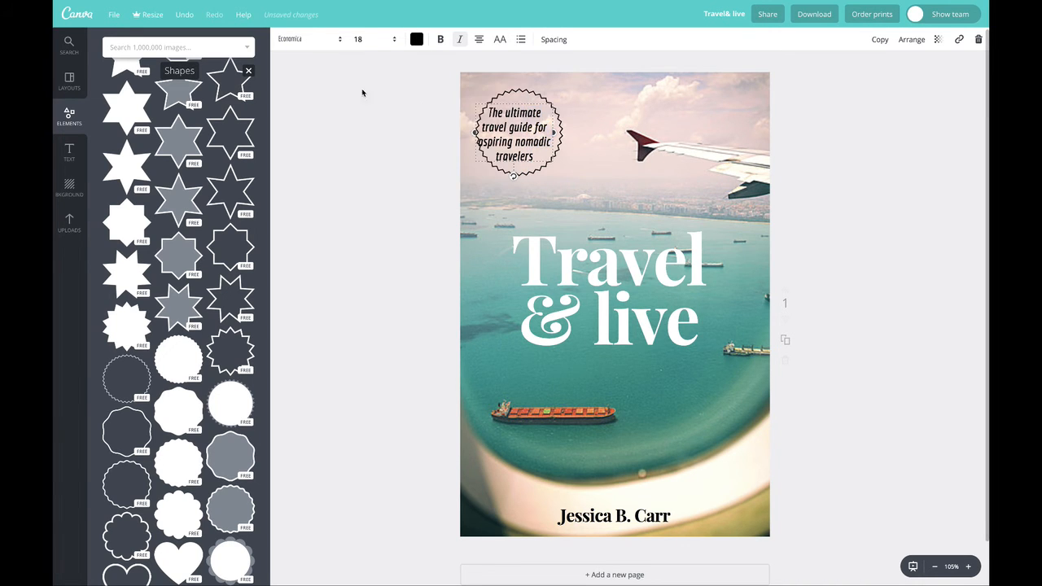
- Center the tagline inside the zigzag circle and enlarge the circle slightly around it
click(523, 115)
click(528, 114)
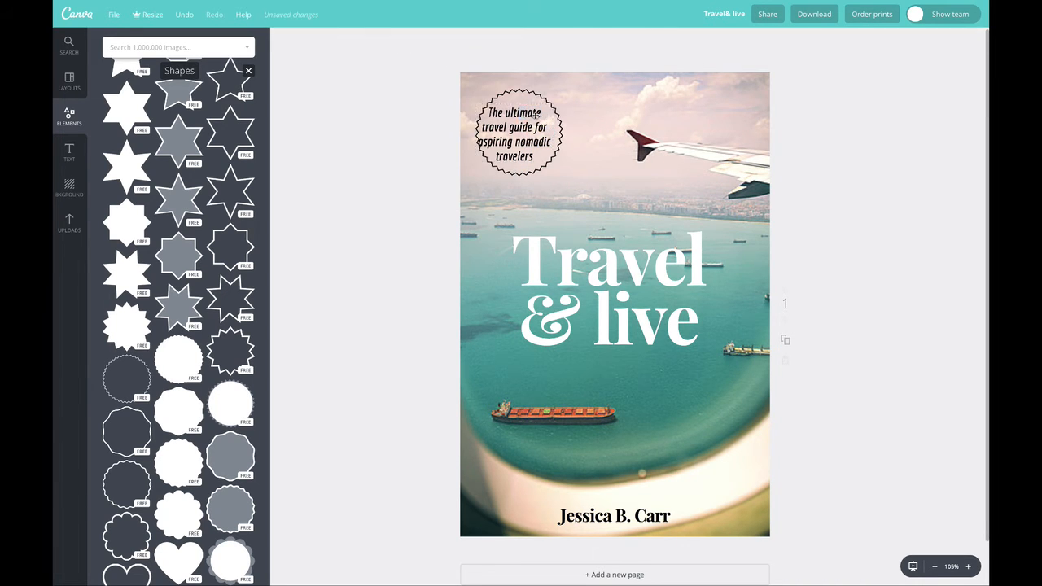
click(535, 113)
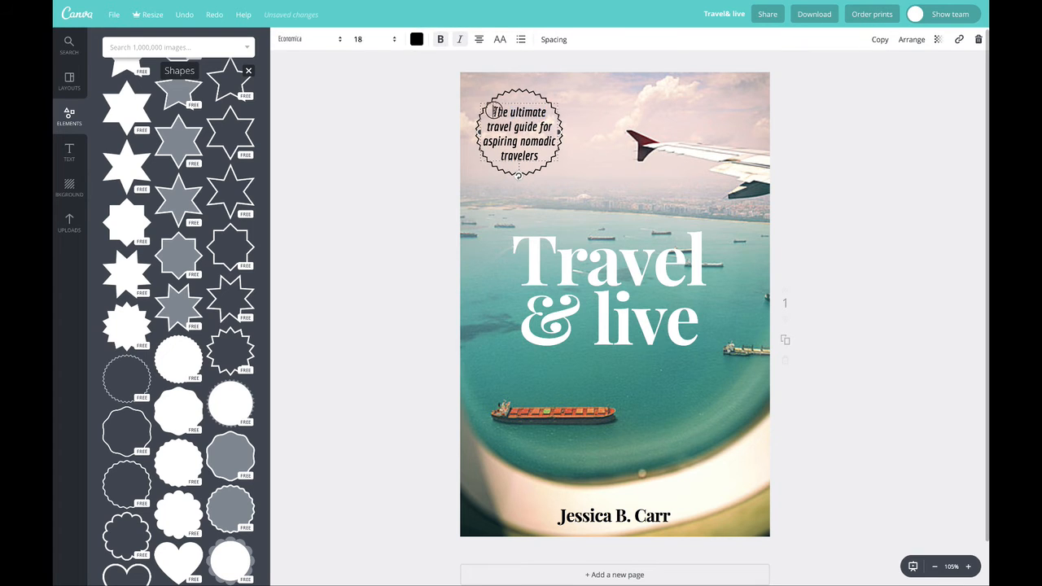
click(525, 91)
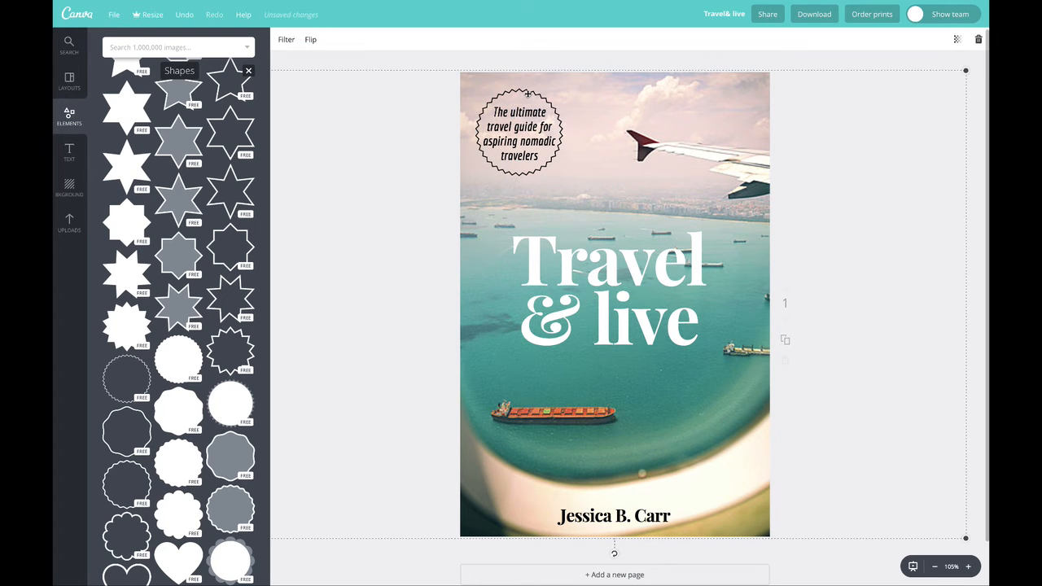
mouse_move(560, 90)
mouse_down()
mouse_move(573, 79)
mouse_move(547, 95)
mouse_up()
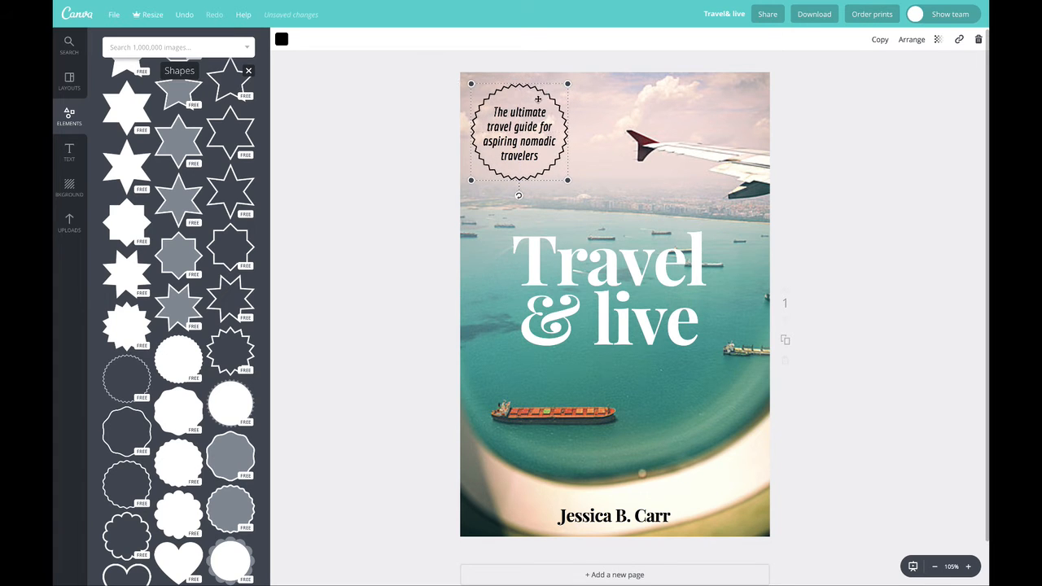
click(363, 93)
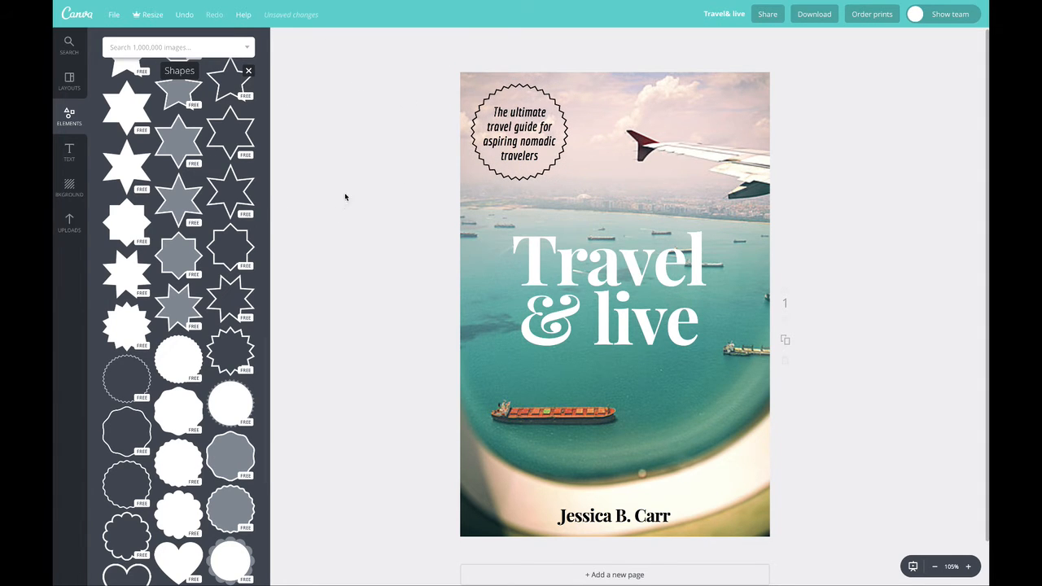
- Select the tagline together with the zigzag circle and group them
click(505, 114)
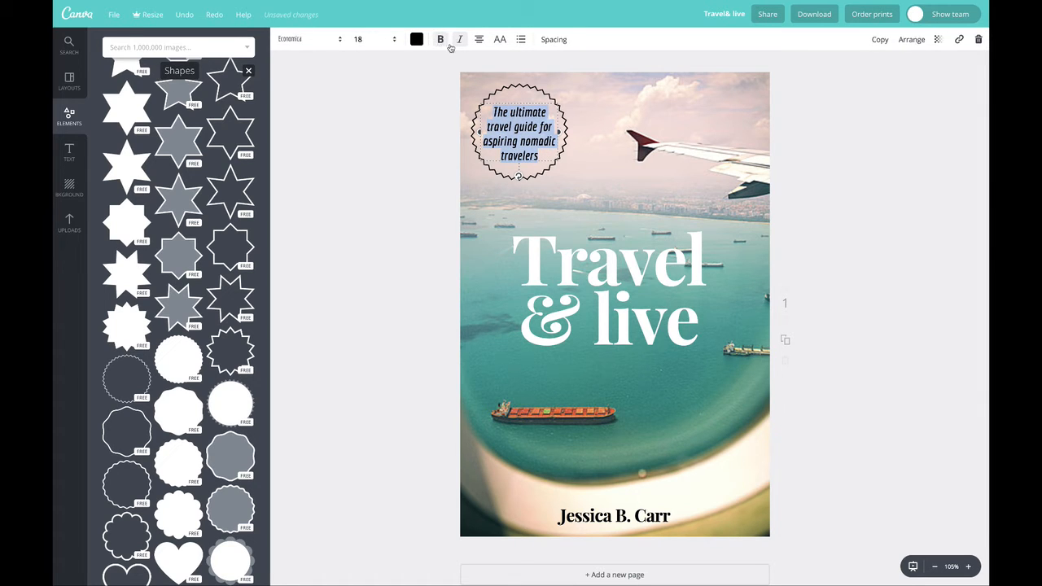
click(354, 102)
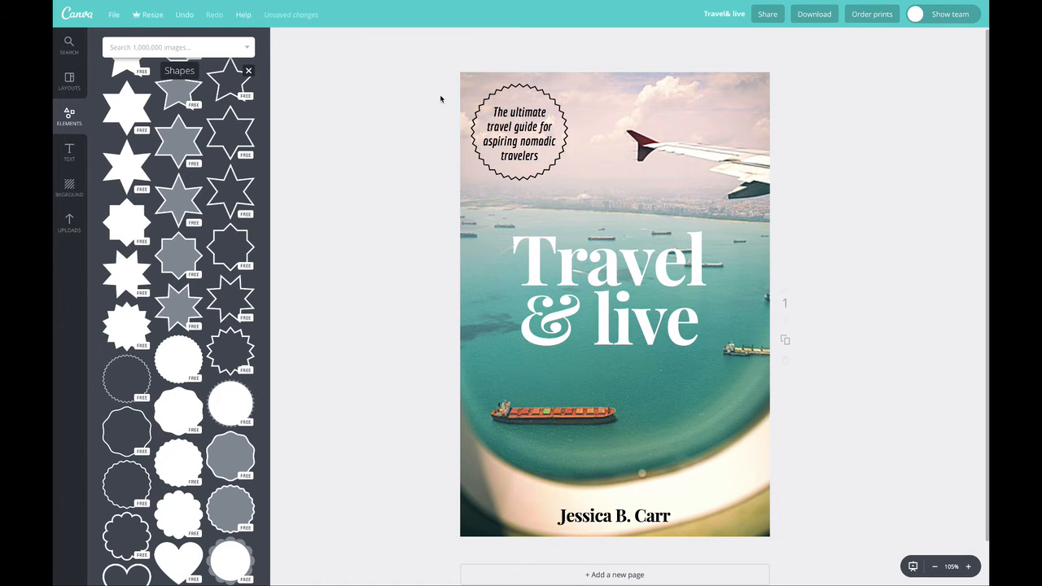
drag(419, 102, 510, 138)
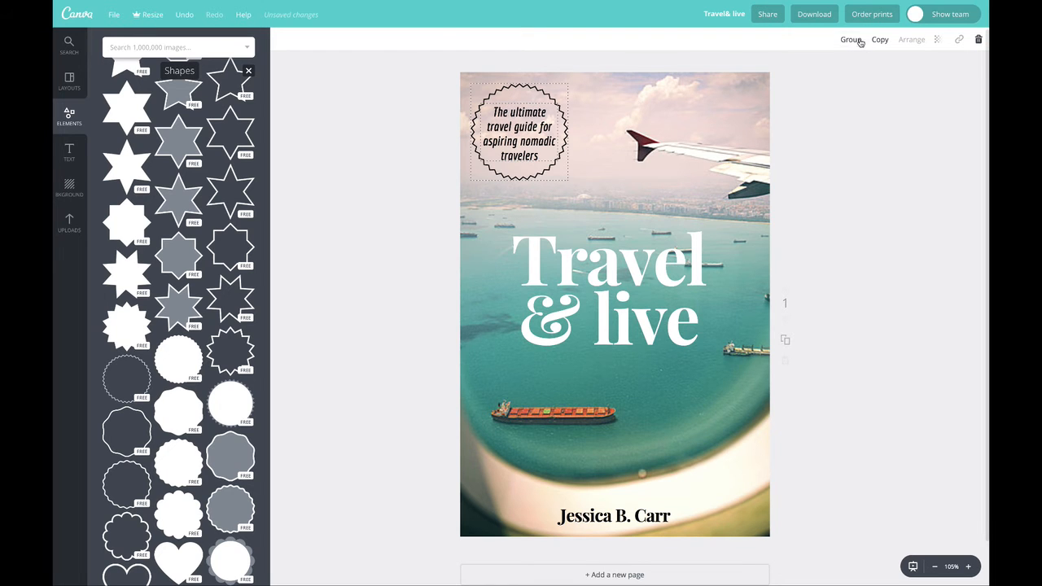
- Tilt the grouped tagline badge slightly counterclockwise, enlarge it a little and keep it near the cover's upper-left corner
drag(519, 196, 530, 184)
mouse_move(577, 171)
mouse_down()
mouse_move(597, 179)
mouse_move(581, 175)
mouse_up()
drag(525, 127, 531, 130)
click(450, 96)
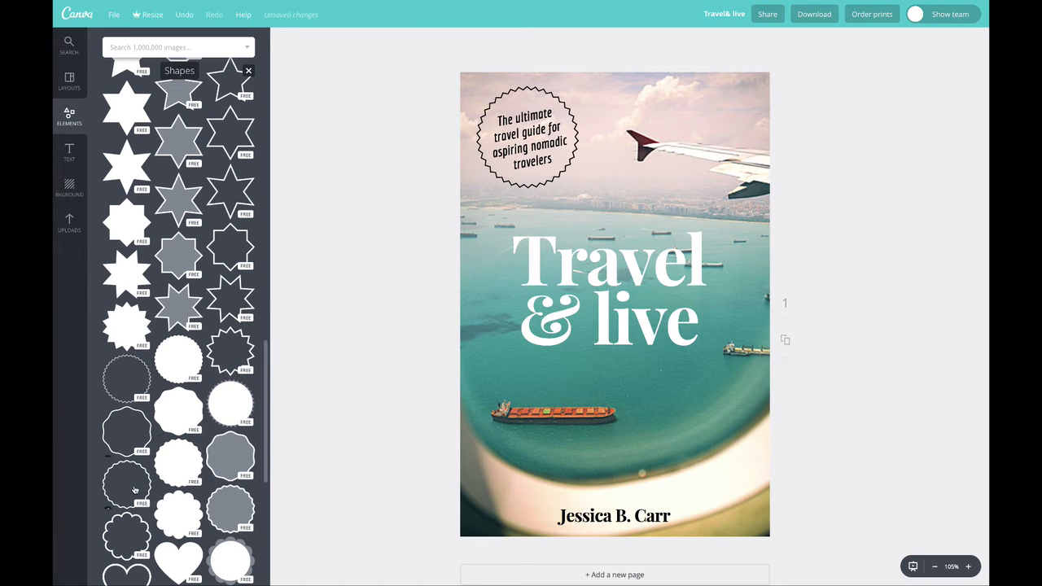
scroll(218, 370, down, 1)
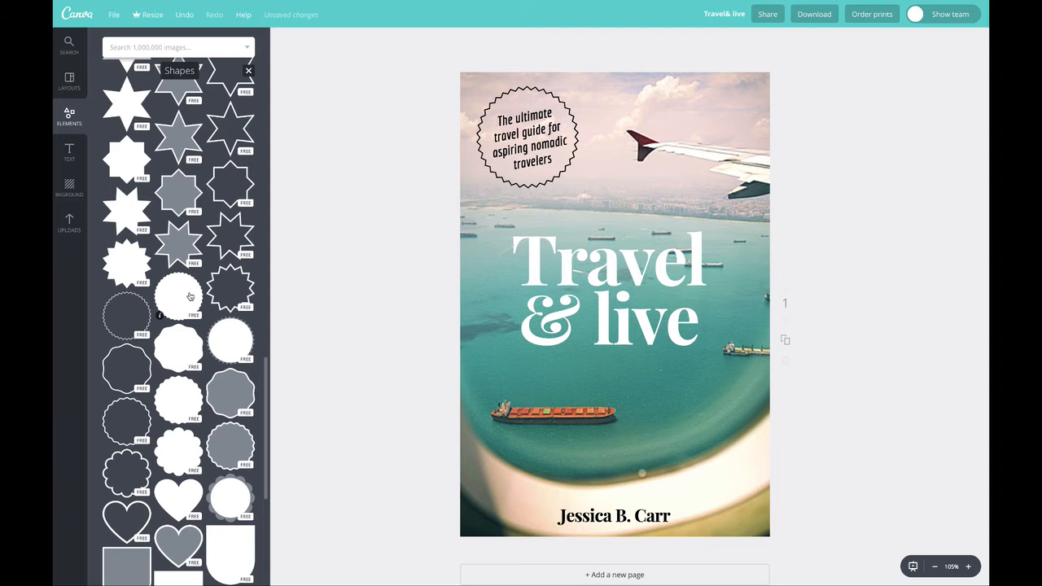
drag(188, 297, 658, 277)
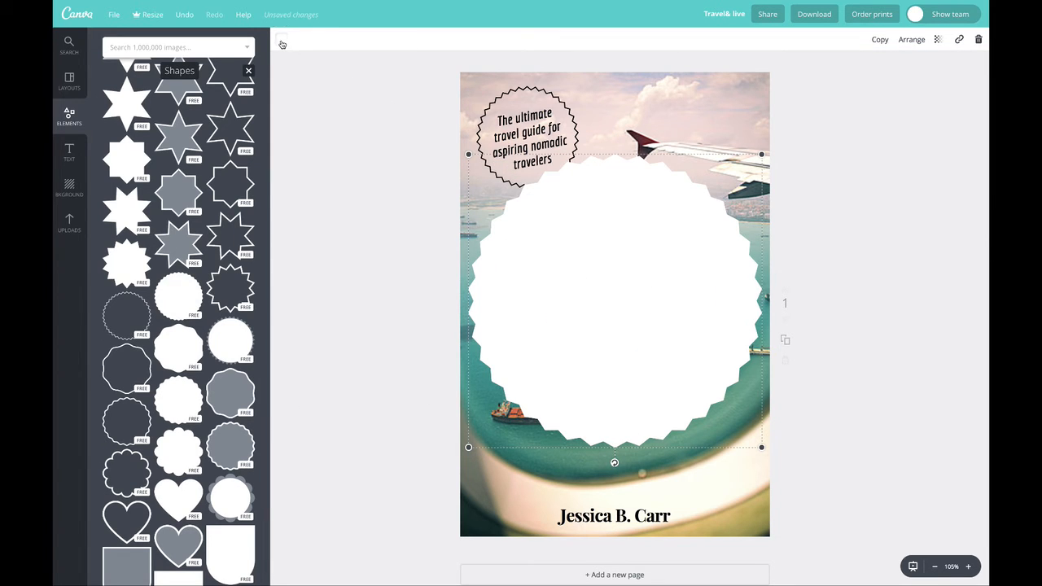
click(282, 41)
click(289, 128)
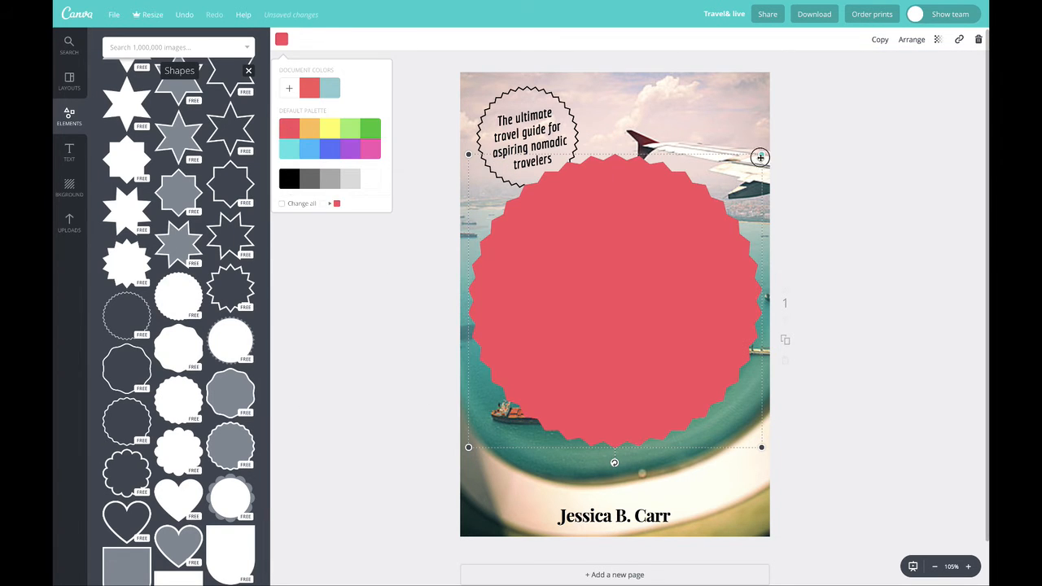
drag(760, 157, 553, 358)
drag(507, 396, 529, 143)
key(Delete)
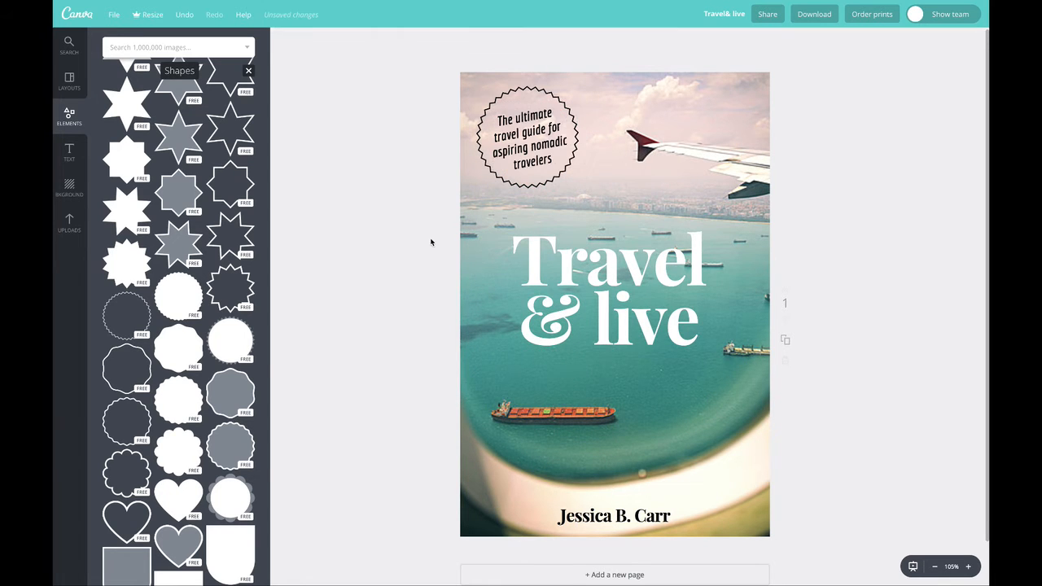
- Add the filled white zigzag circle to the cover, sized slightly larger than the tagline badge and centered over it
scroll(162, 307, down, 1)
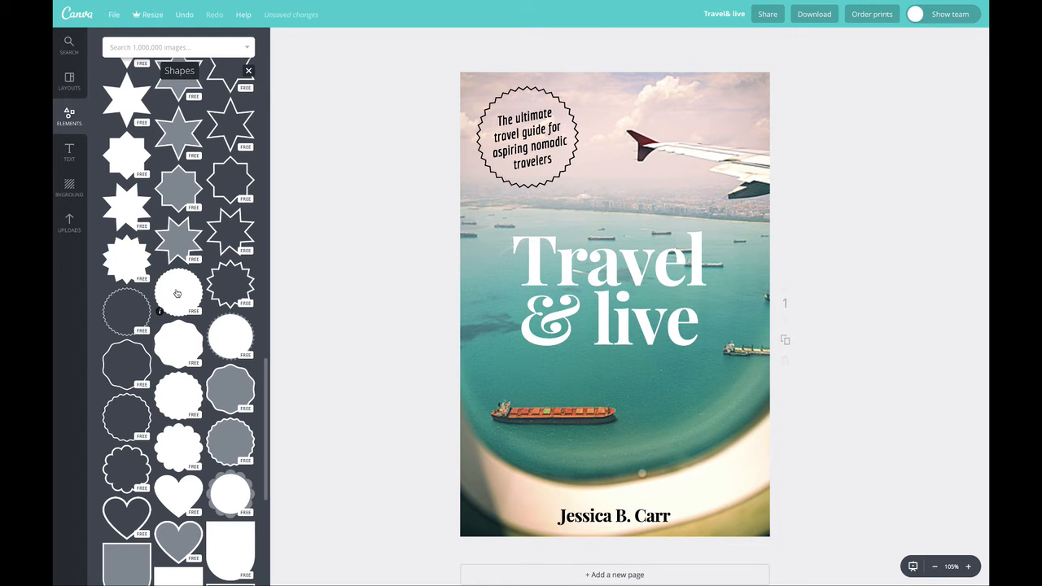
drag(176, 293, 691, 202)
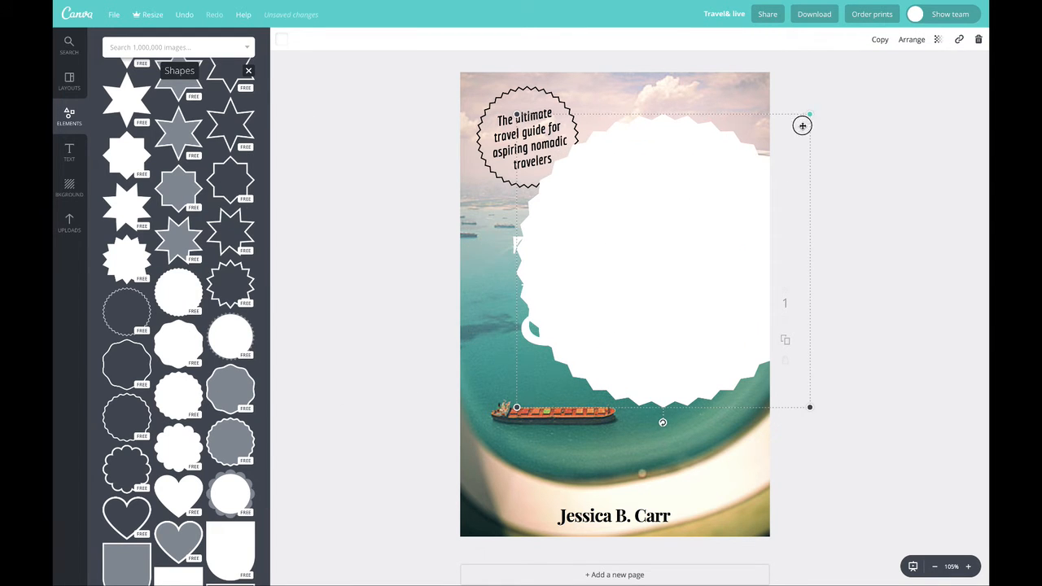
drag(802, 126, 598, 333)
drag(574, 372, 529, 119)
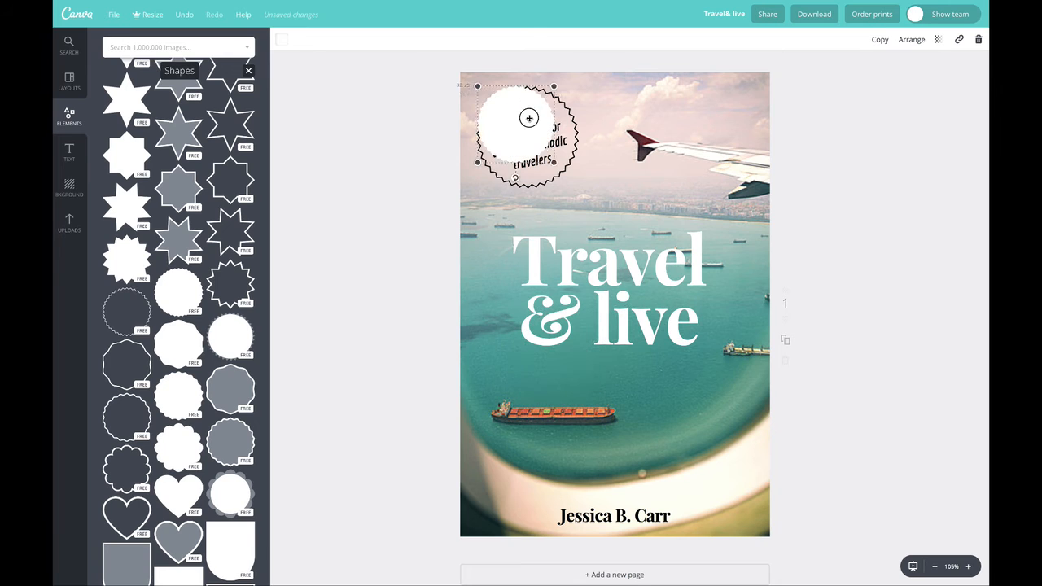
drag(554, 162, 575, 184)
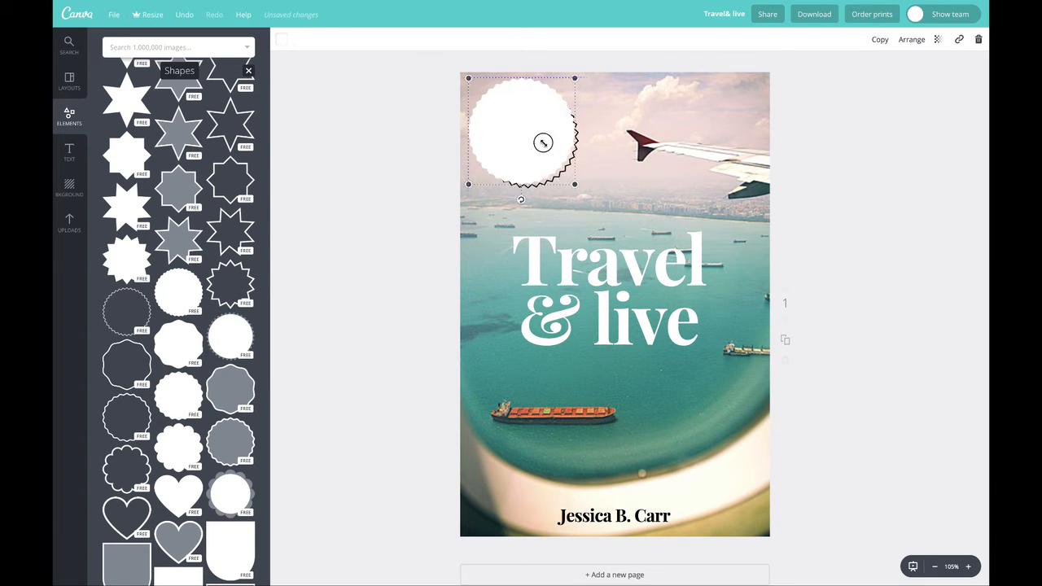
drag(542, 142, 551, 149)
- Color the filled zigzag circle red and send it behind the tagline badge
click(281, 39)
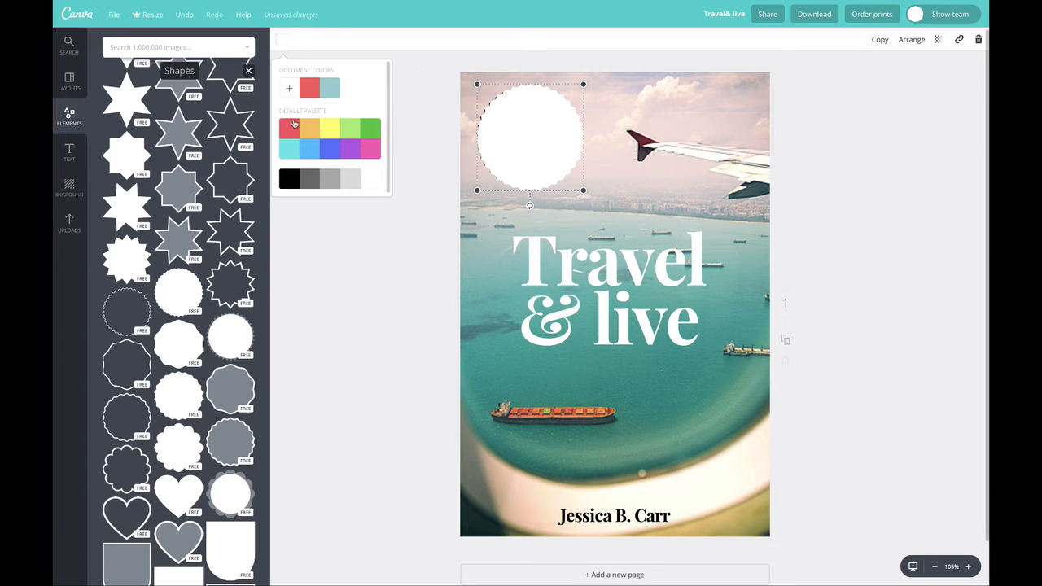
click(290, 126)
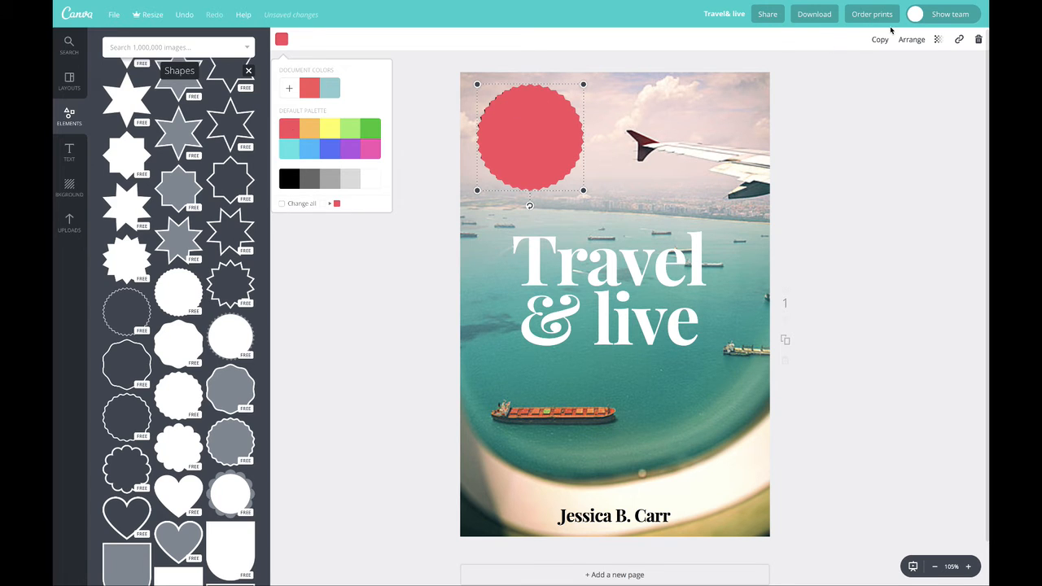
click(911, 39)
click(895, 86)
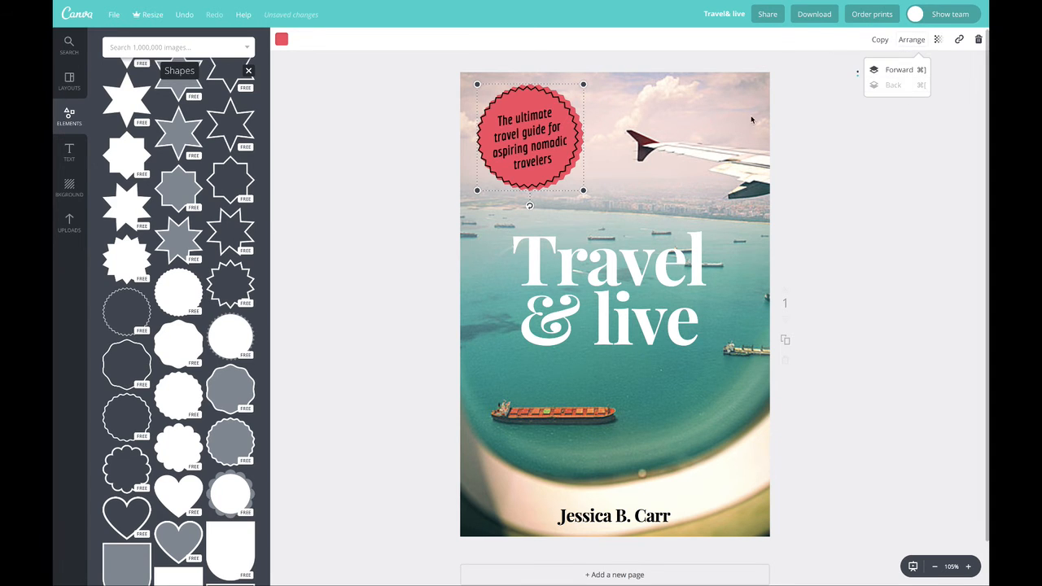
- Separate the black zigzag outline from the tagline and delete the outline
click(555, 95)
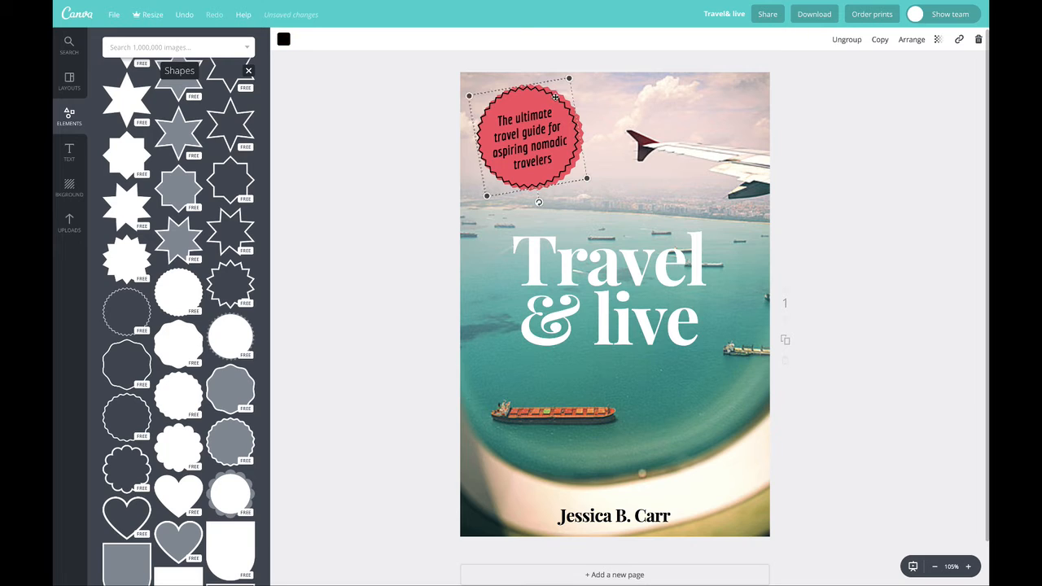
click(555, 95)
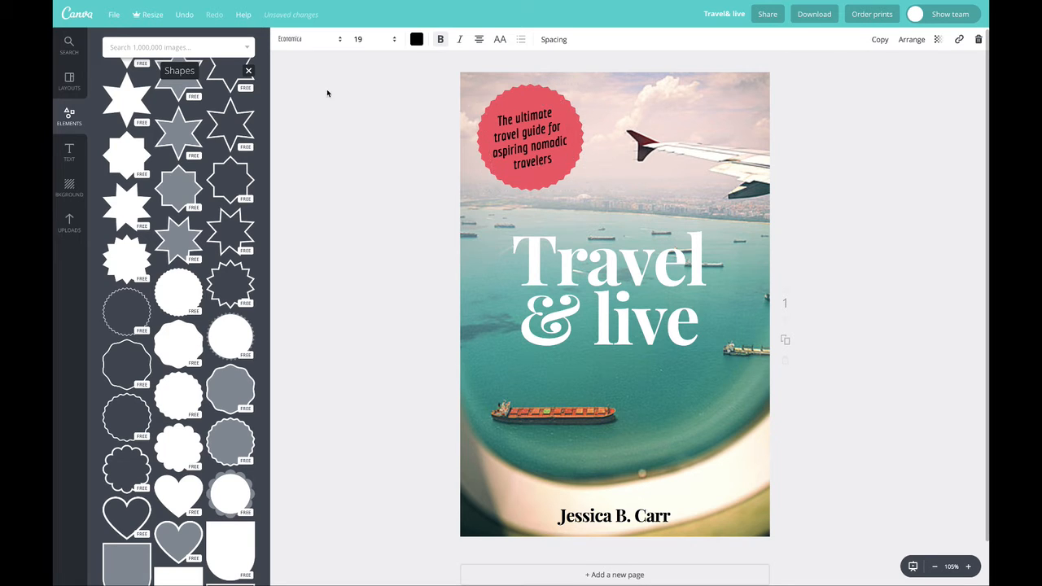
click(453, 112)
- Color the entire tagline on the red badge white
click(508, 121)
drag(499, 120, 559, 163)
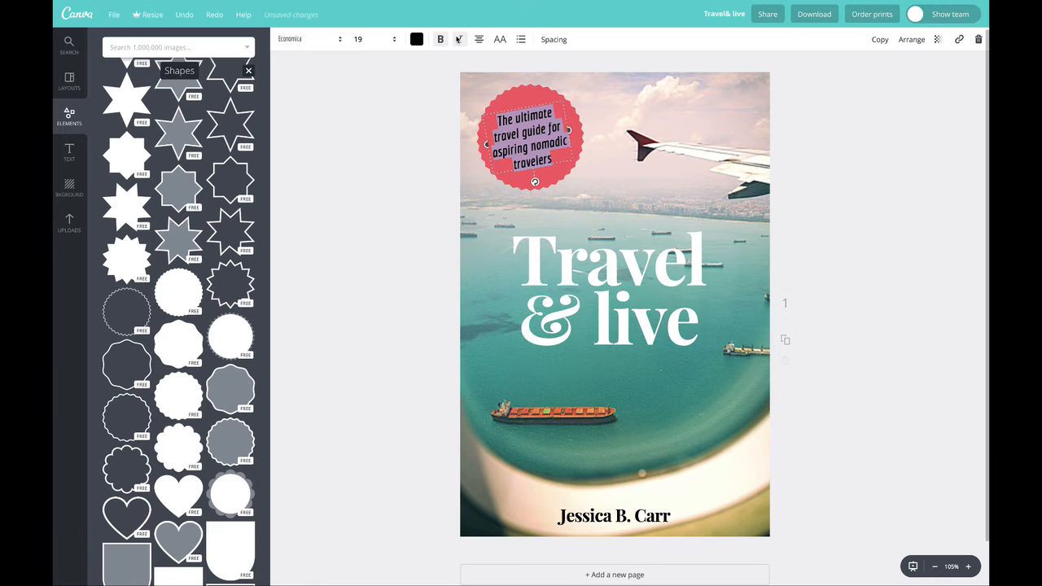
click(417, 39)
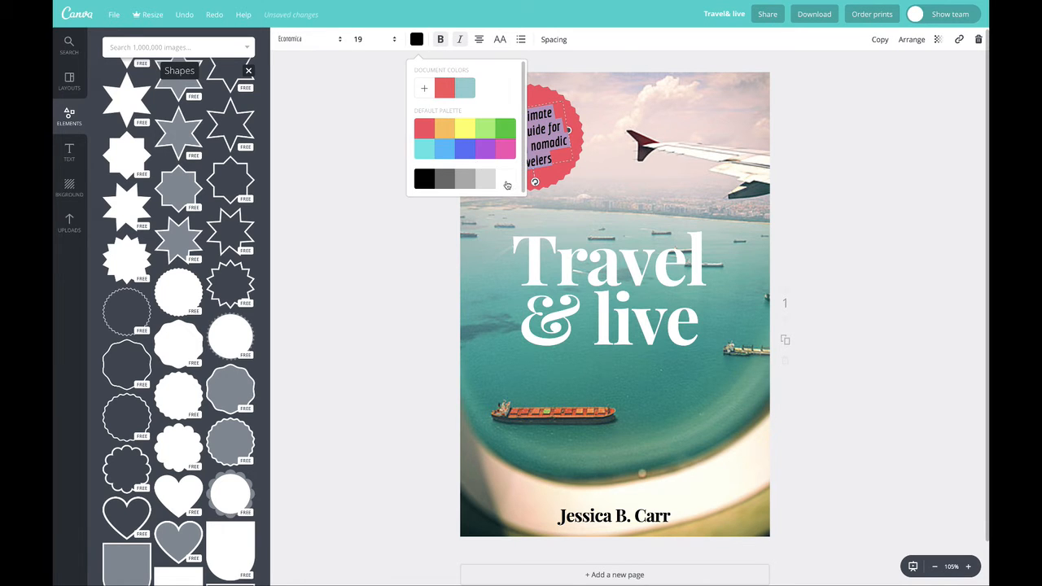
click(506, 184)
- Increase the tagline's line height slightly and center the text on the red badge
click(555, 39)
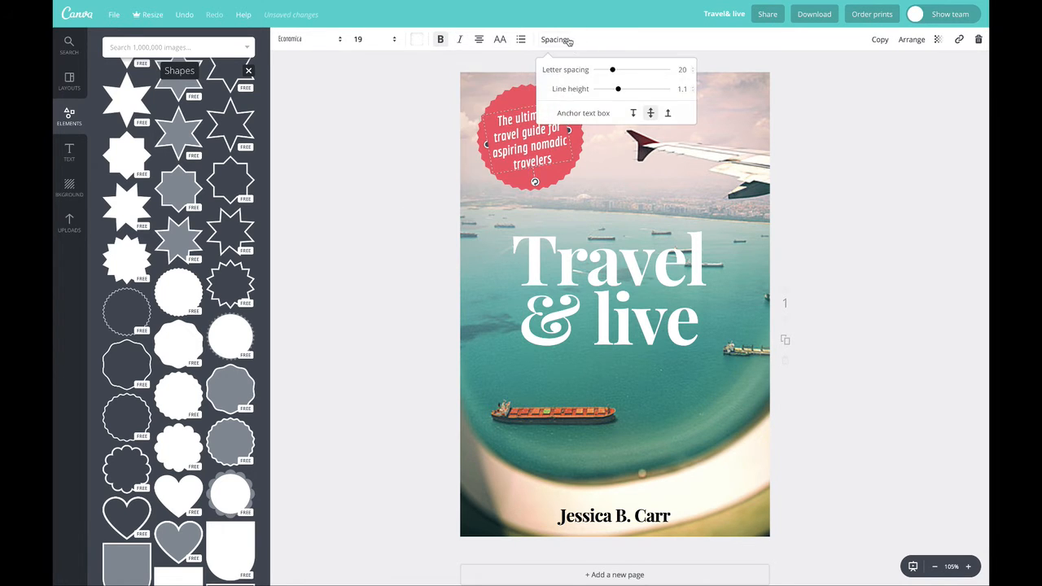
drag(613, 71, 625, 90)
click(455, 29)
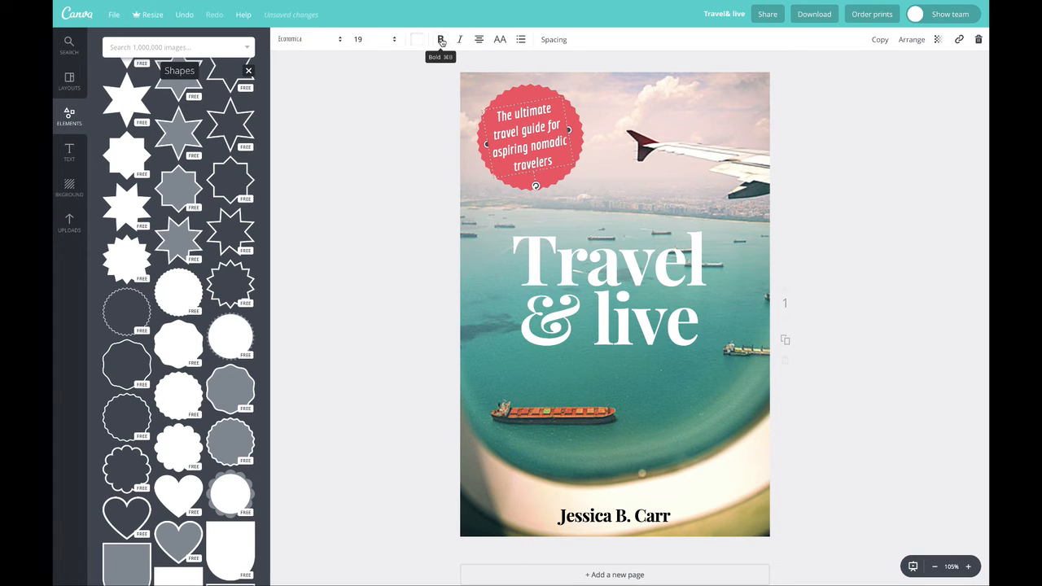
click(356, 122)
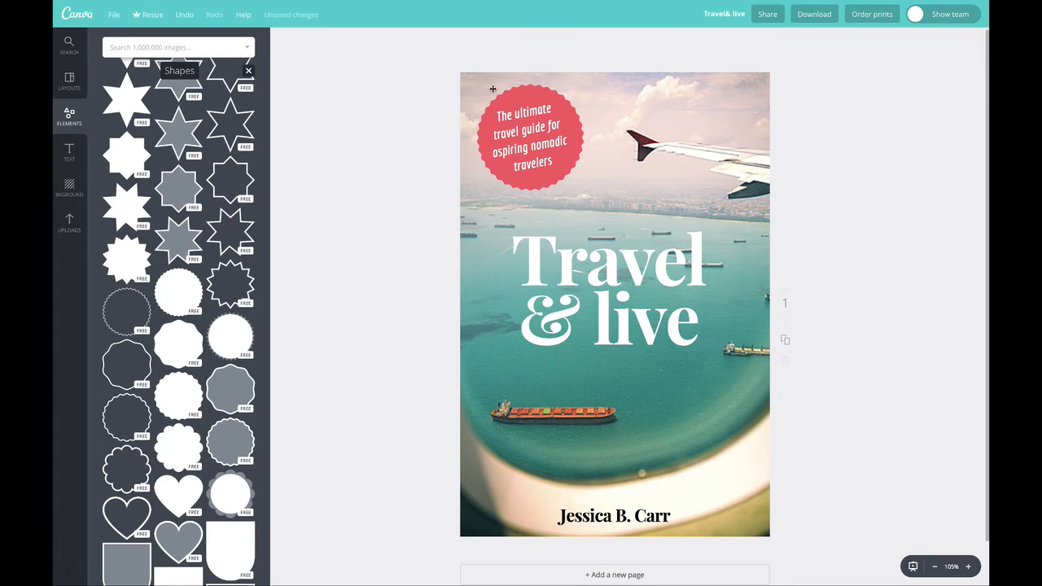
drag(534, 146, 538, 142)
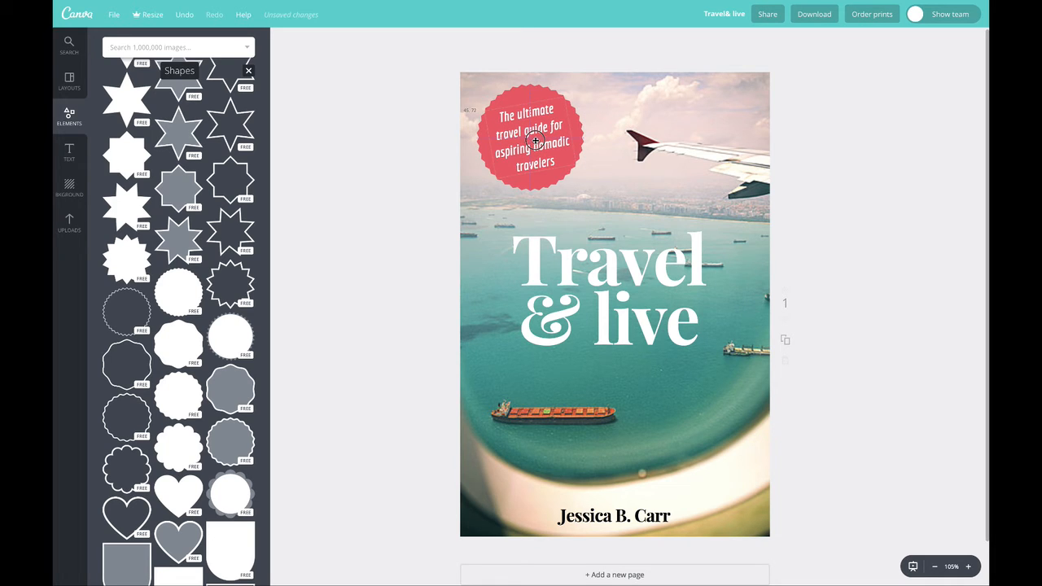
drag(536, 142, 520, 116)
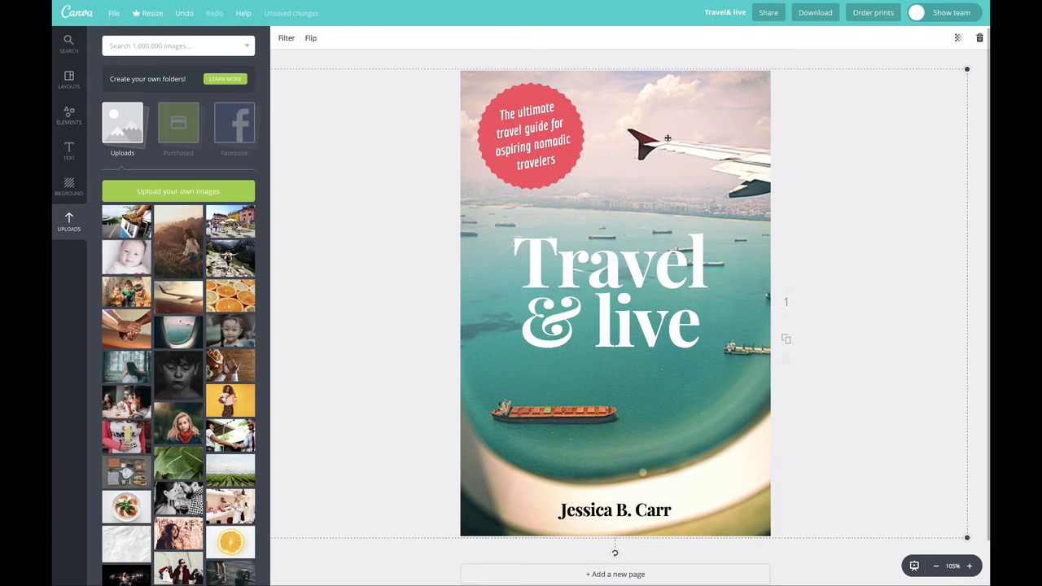
- Replace the airplane window photo with the uploaded photo of the woman in the grass field, enlarged to cover the whole page
key(Delete)
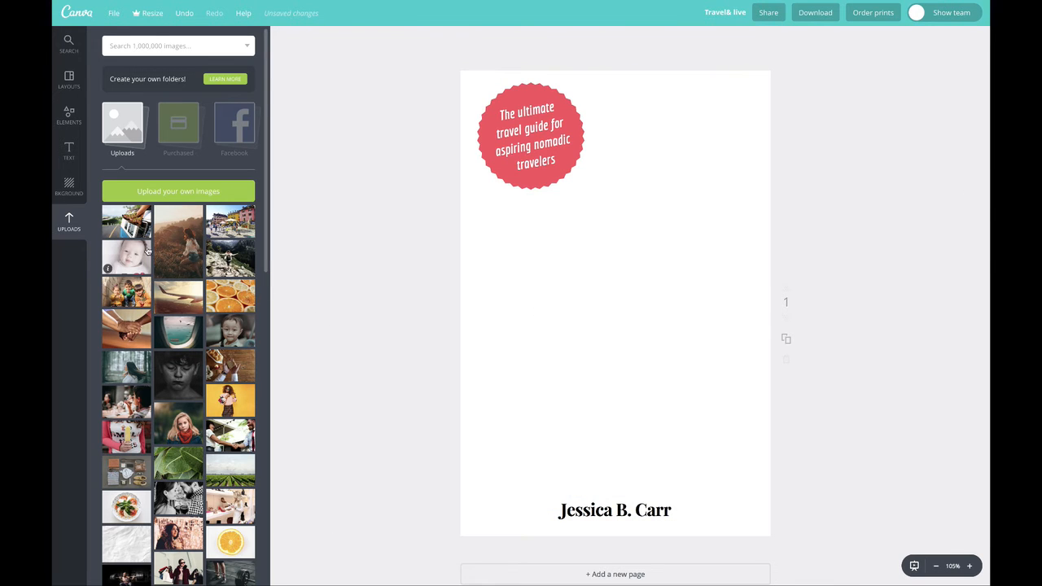
drag(176, 242, 624, 303)
drag(745, 97, 781, 50)
right_click(688, 102)
click(645, 109)
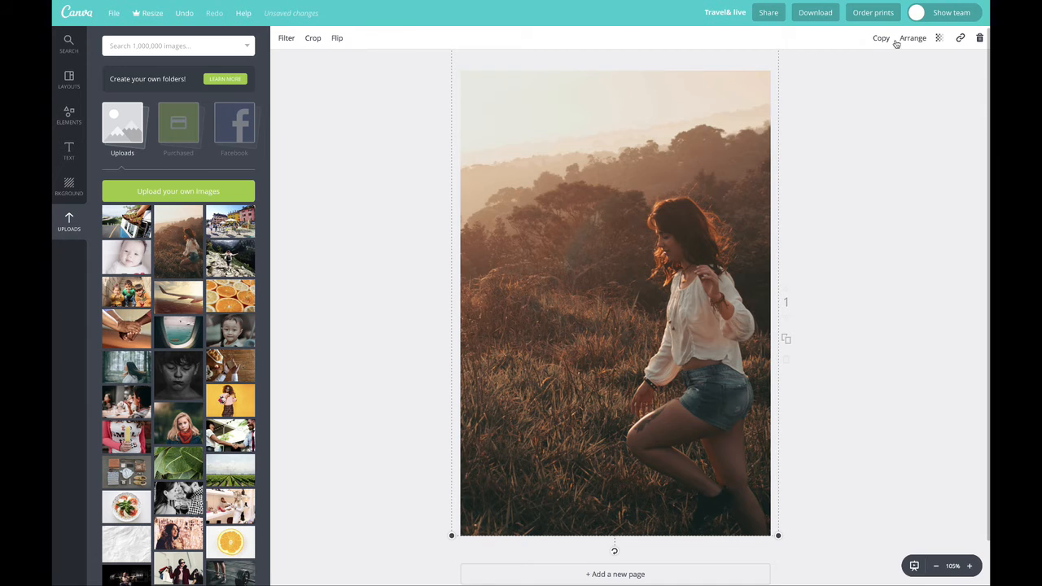
- Send the photo of the woman behind the title, the tagline badge and the author name
click(910, 38)
click(895, 83)
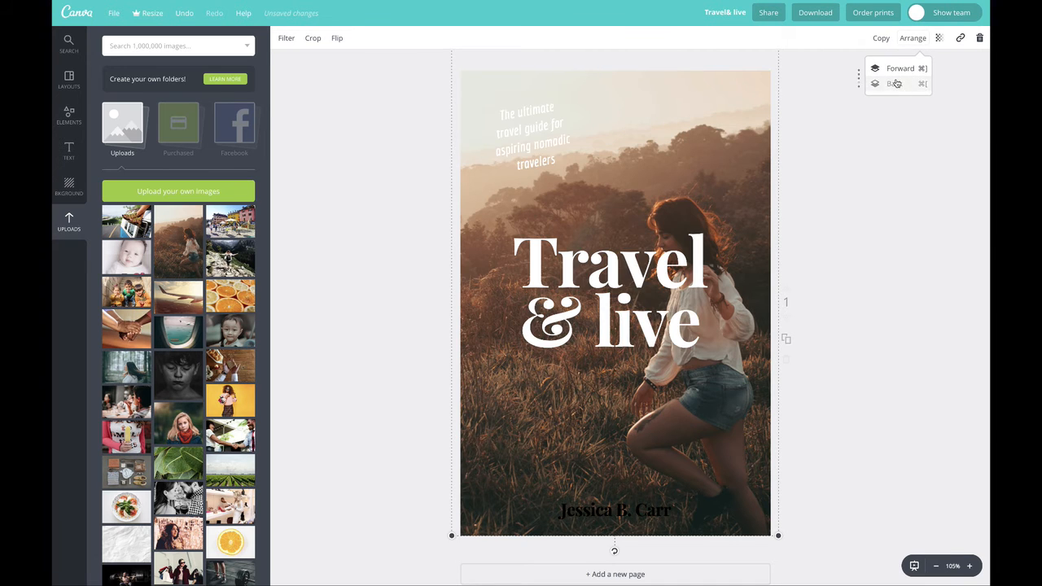
click(896, 83)
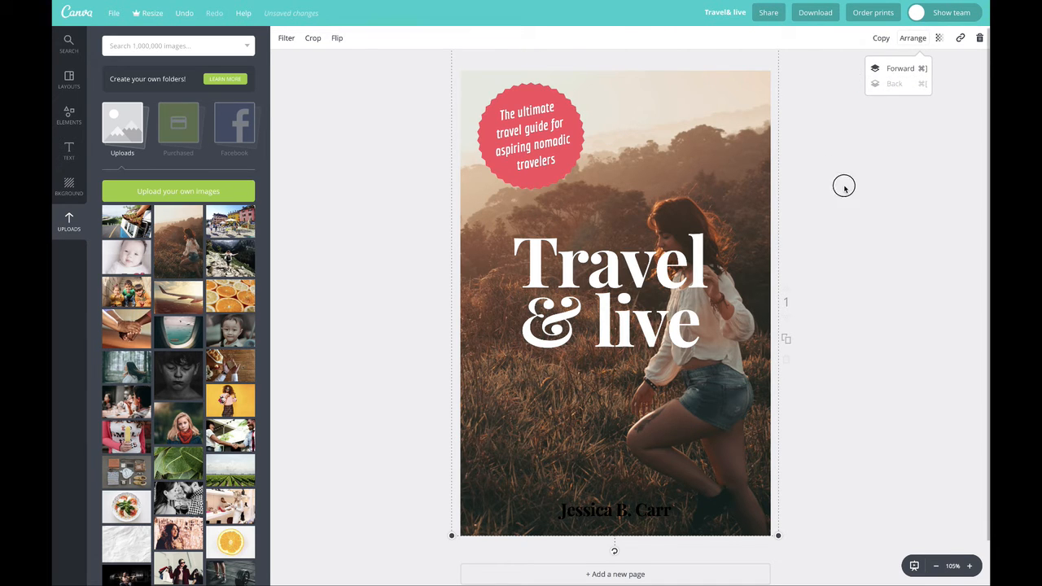
click(871, 181)
- Change the author name at the foot of the cover to white
click(605, 512)
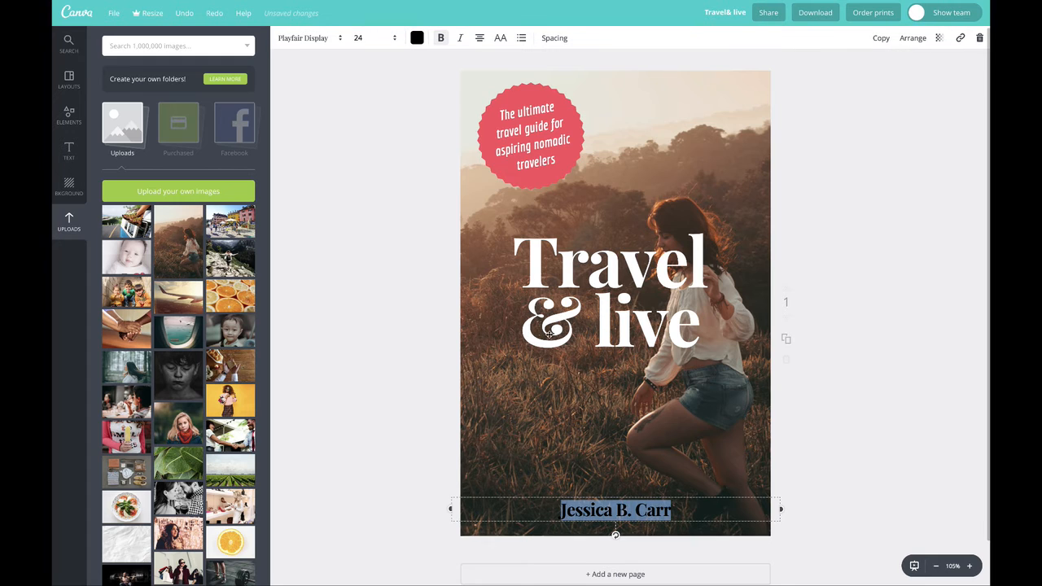
click(418, 38)
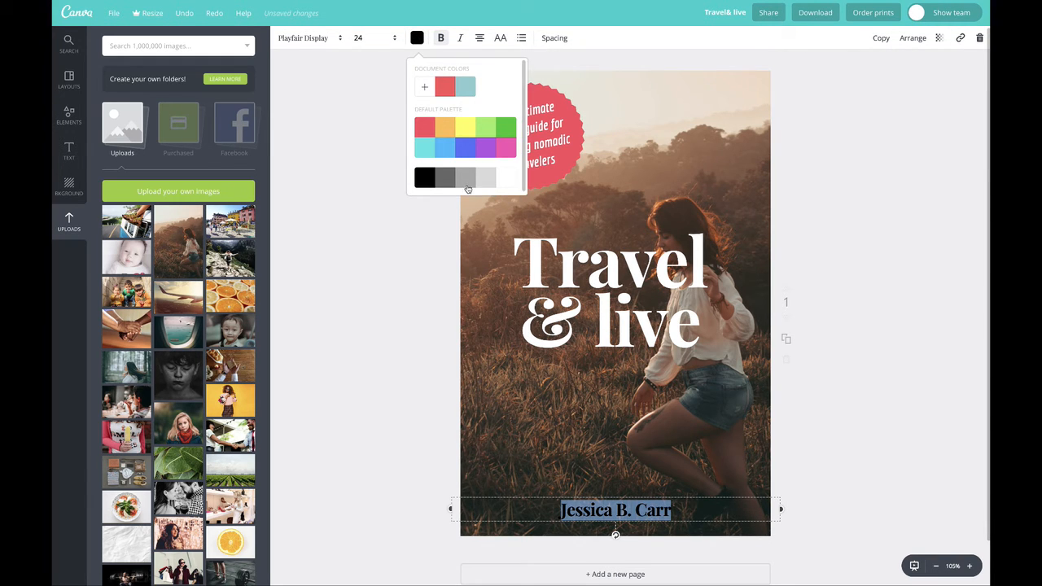
click(506, 179)
click(349, 270)
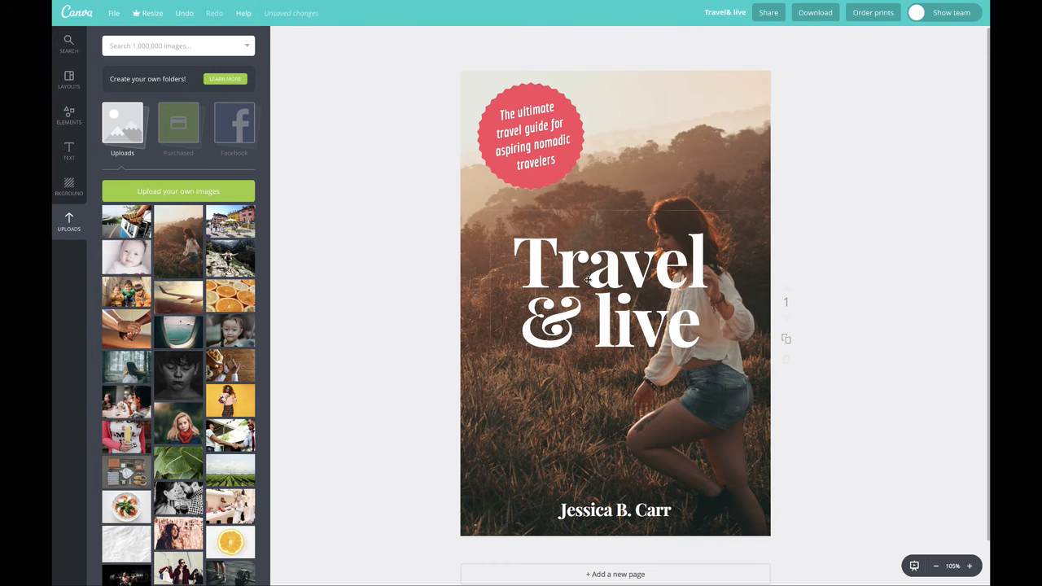
- Reduce the "Travel & live" title to font size 72 and move it to the left of the woman
drag(609, 271, 589, 300)
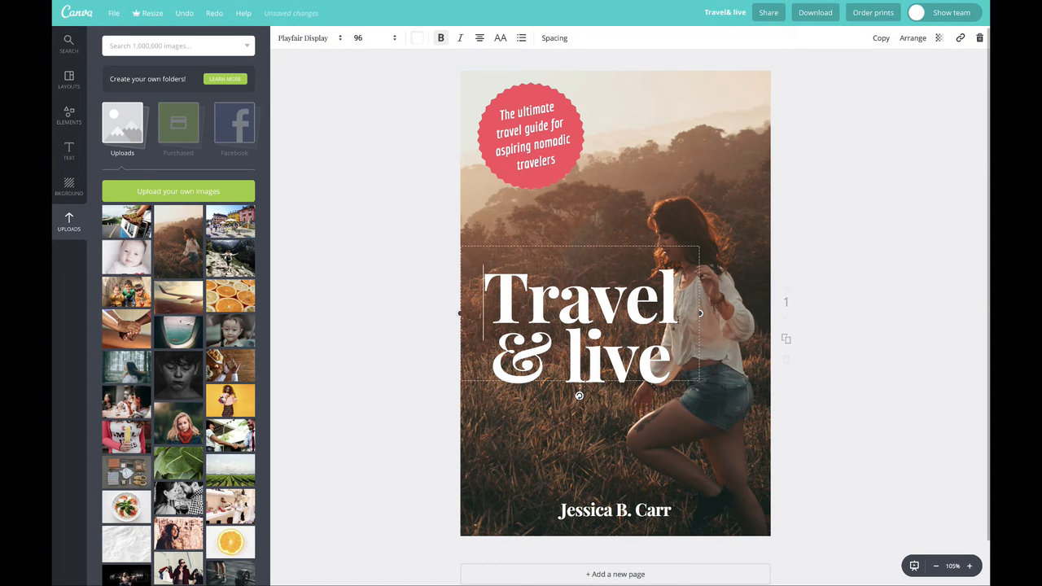
key(ctrl+a)
click(379, 41)
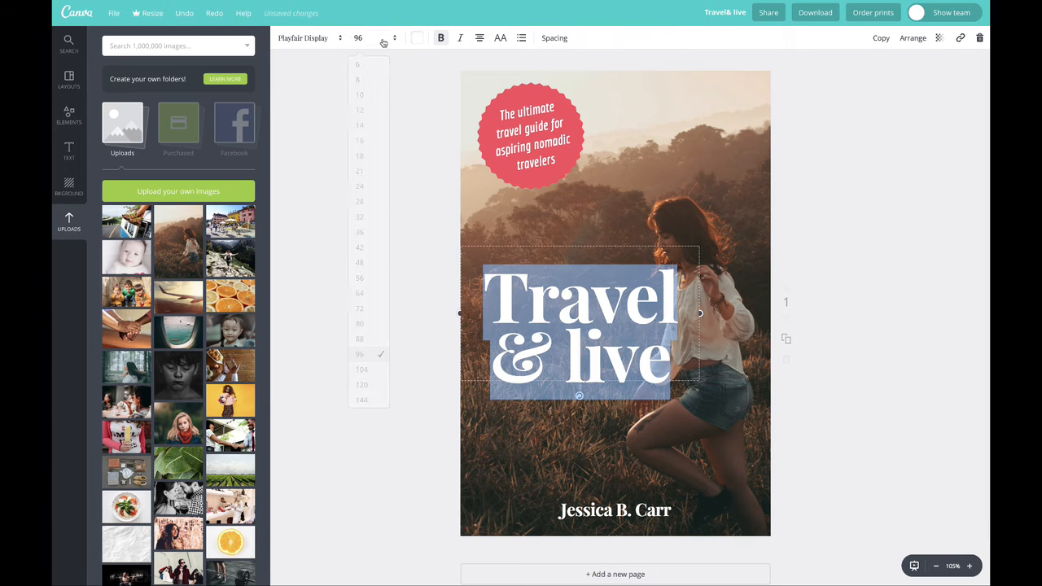
click(359, 308)
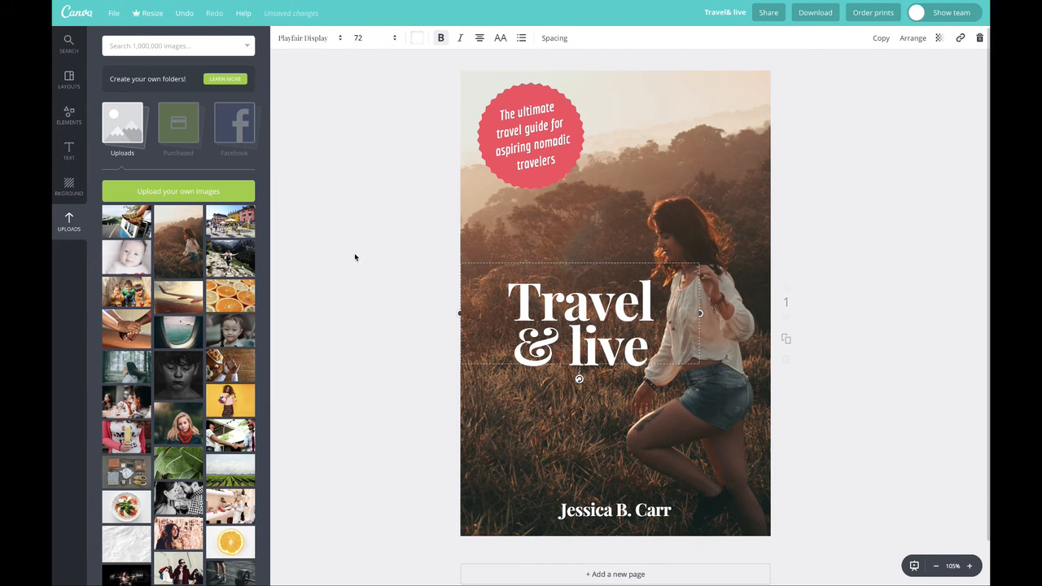
drag(598, 309, 600, 249)
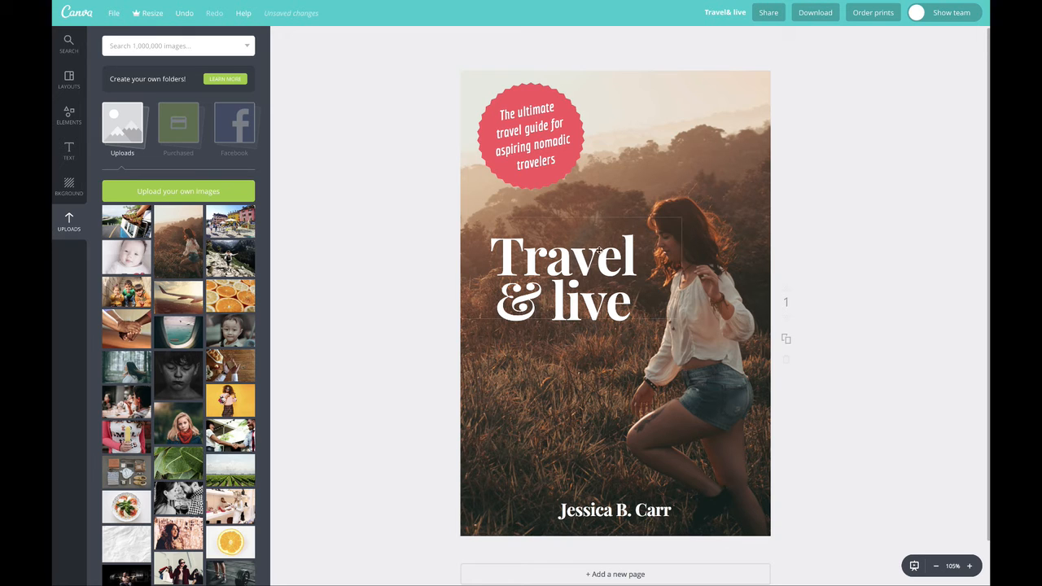
- Nudge the author name slightly lower at the foot of the cover
mouse_move(643, 510)
mouse_down()
mouse_move(594, 339)
mouse_move(641, 517)
mouse_move(598, 513)
mouse_move(641, 513)
mouse_up()
click(928, 251)
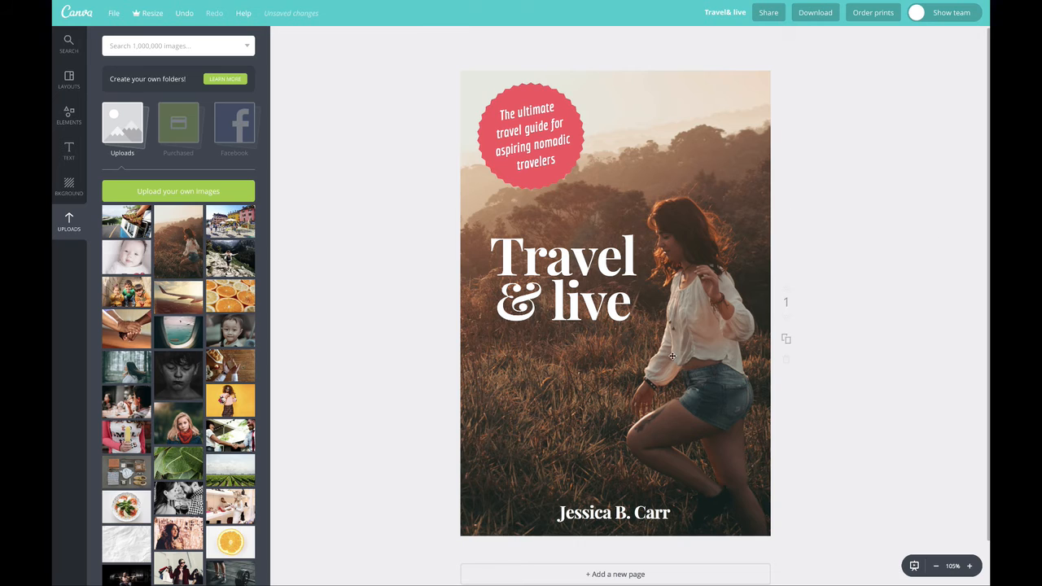
- Recolor the zigzag badge behind the tagline to the custom muted blue 64a8bc
click(533, 88)
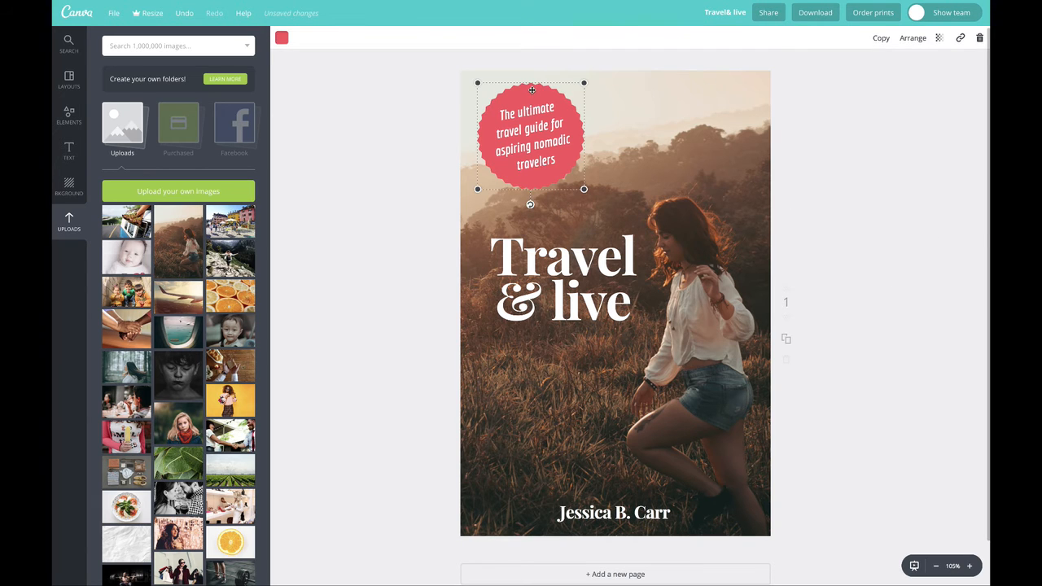
click(281, 37)
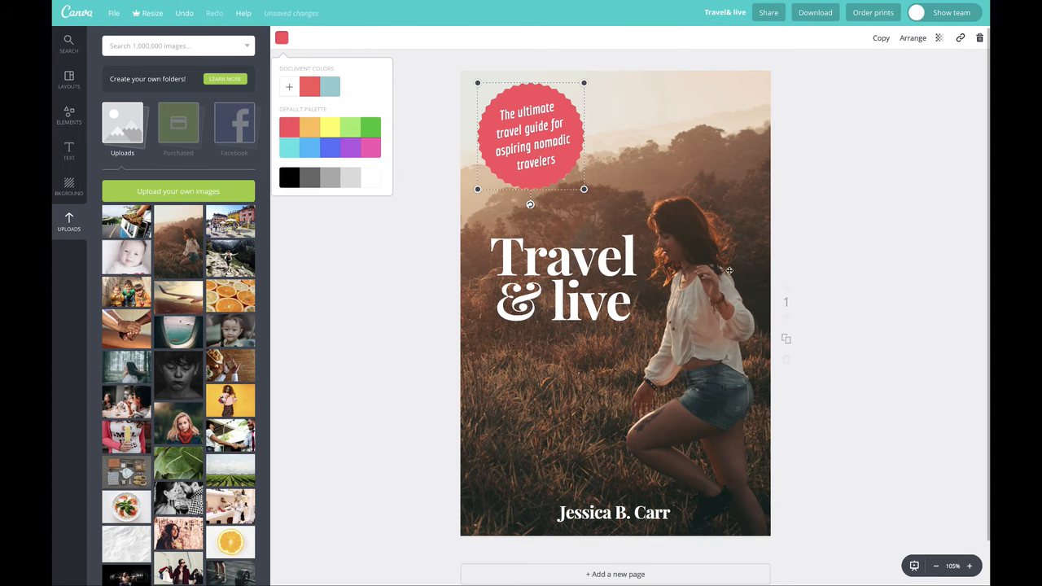
click(312, 151)
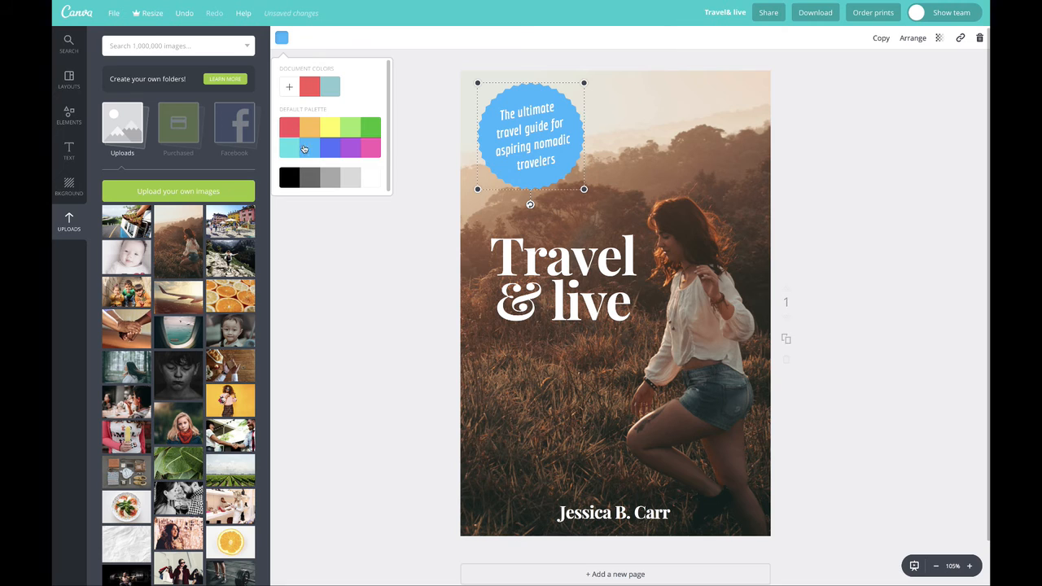
click(362, 133)
click(326, 90)
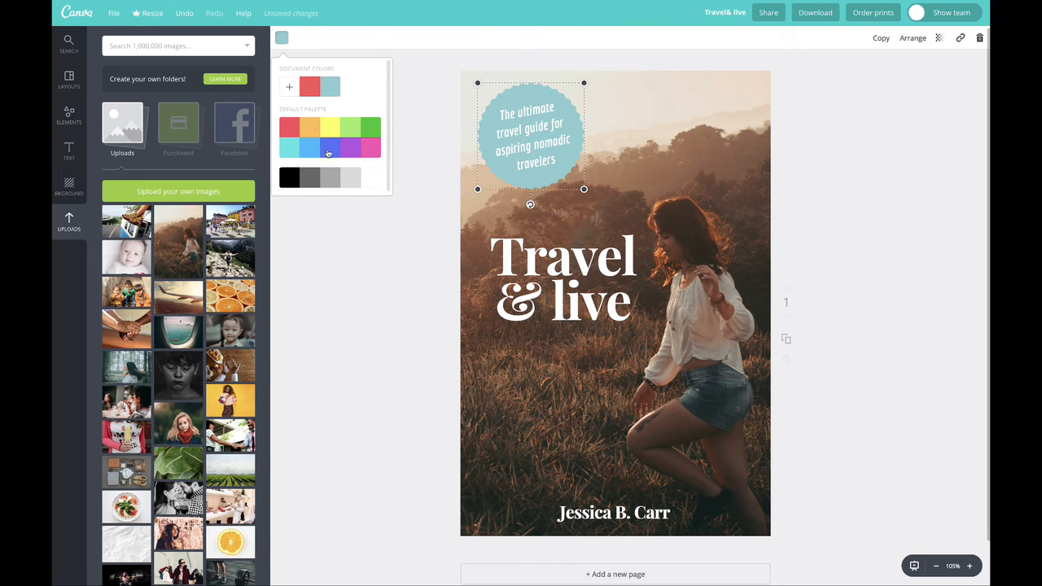
click(288, 87)
drag(320, 205, 320, 204)
mouse_move(332, 141)
mouse_down()
mouse_move(337, 134)
mouse_move(327, 139)
mouse_up()
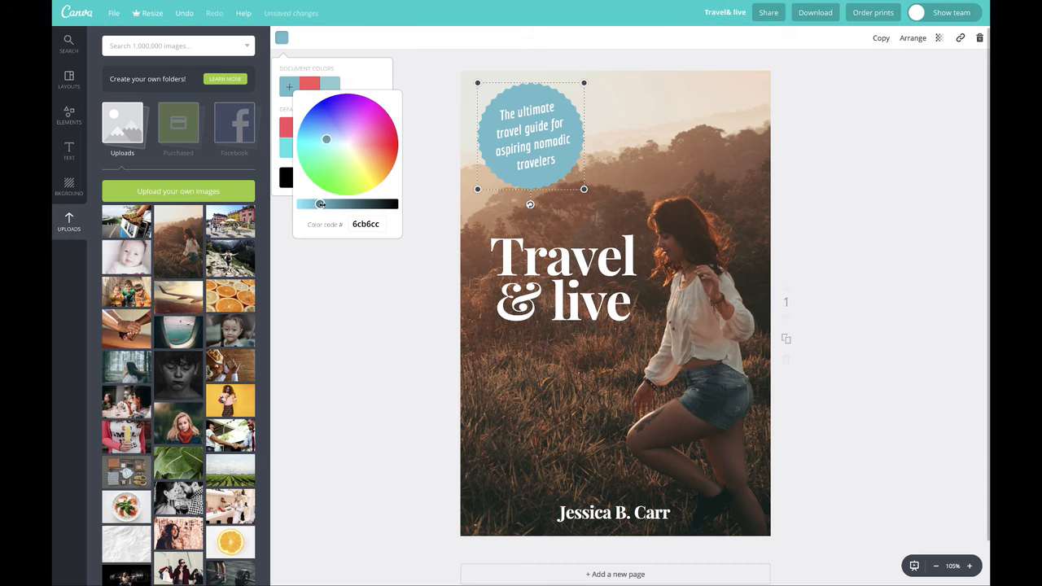
drag(320, 204, 326, 204)
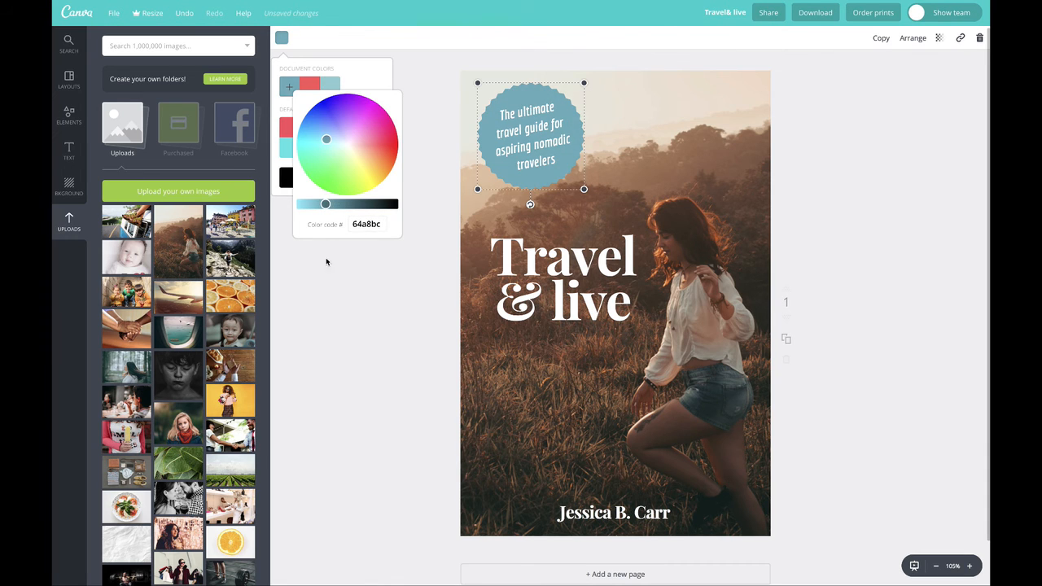
click(337, 321)
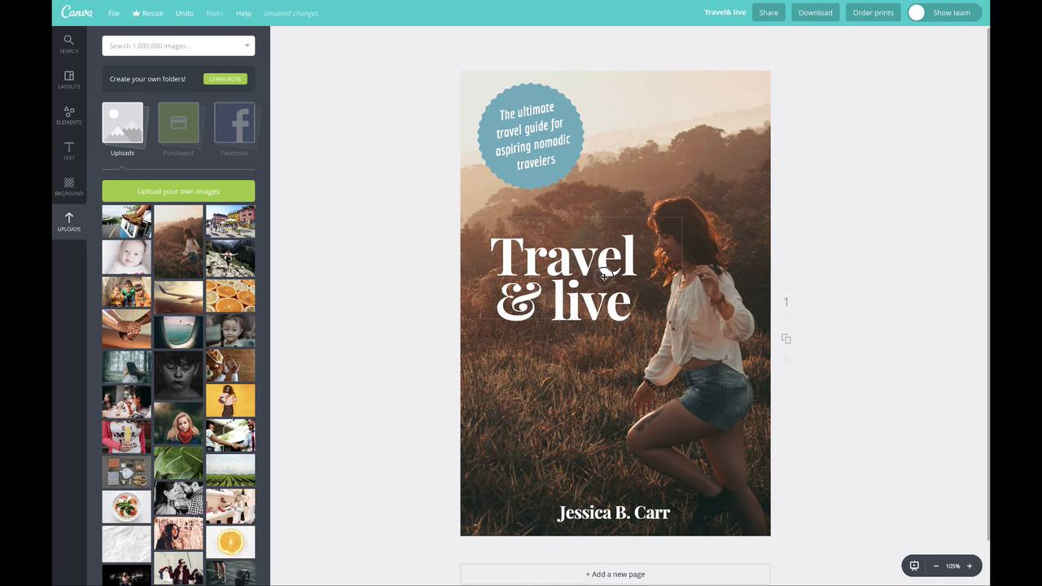
- Move the "Travel & live" title slightly down and the author name slightly up, keeping the name centred
mouse_move(604, 276)
mouse_down()
mouse_move(612, 281)
mouse_move(603, 282)
mouse_up()
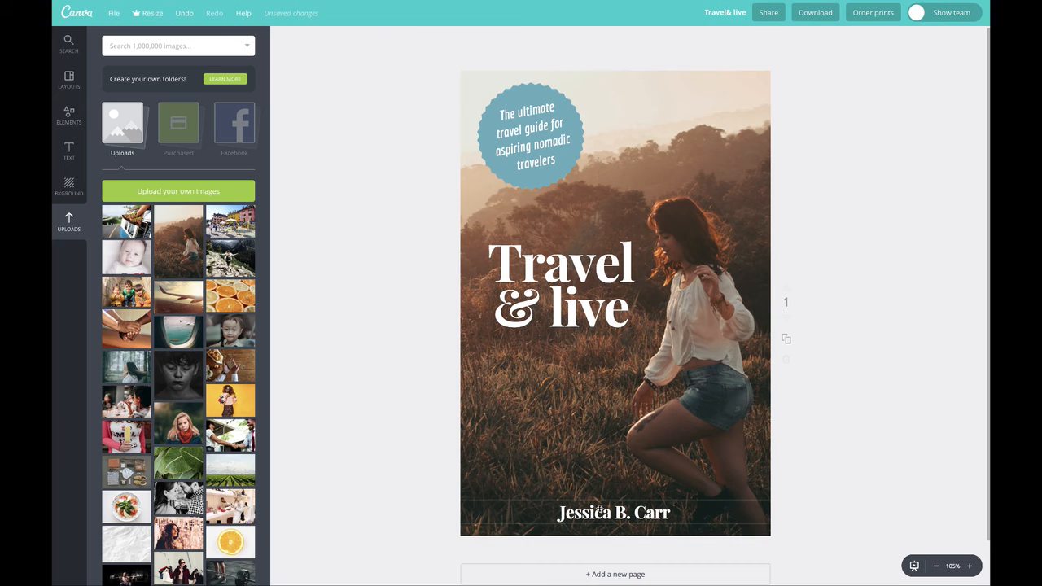
drag(607, 514, 634, 516)
drag(635, 510, 636, 509)
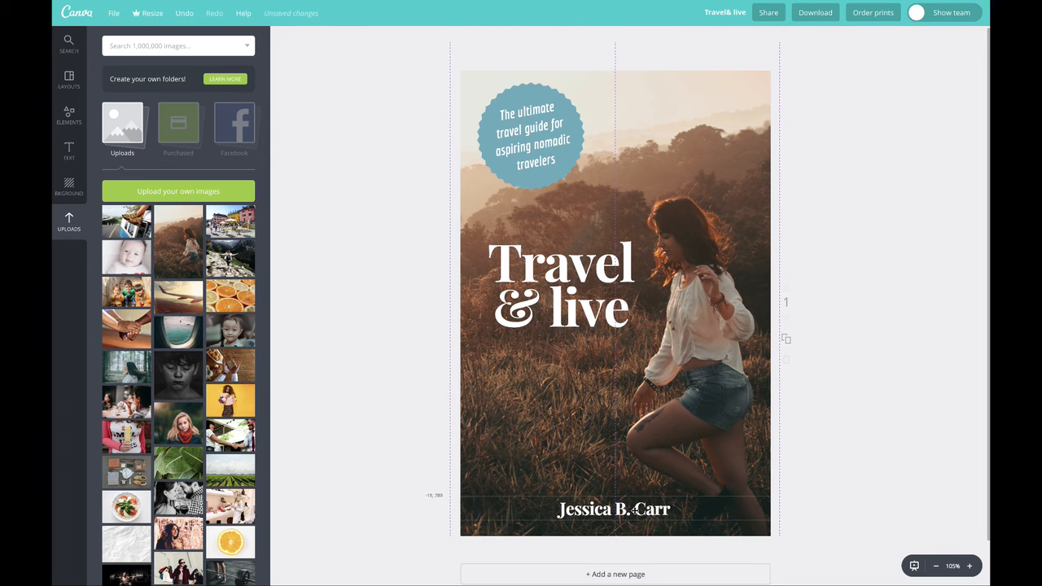
- Try the preset filters on the background photo with their advanced options shown, and apply the Epic filter
click(688, 212)
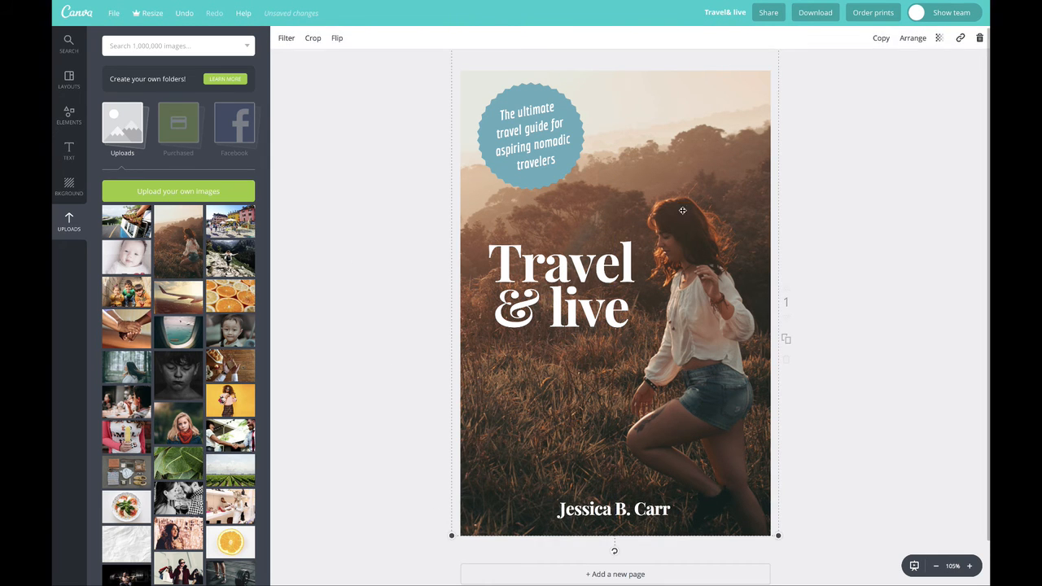
click(285, 41)
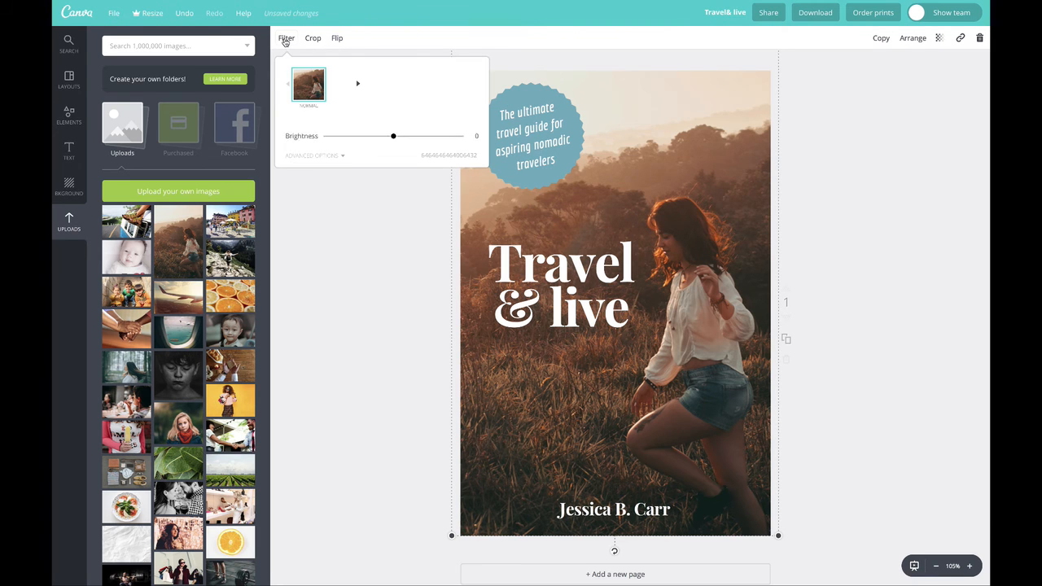
click(301, 156)
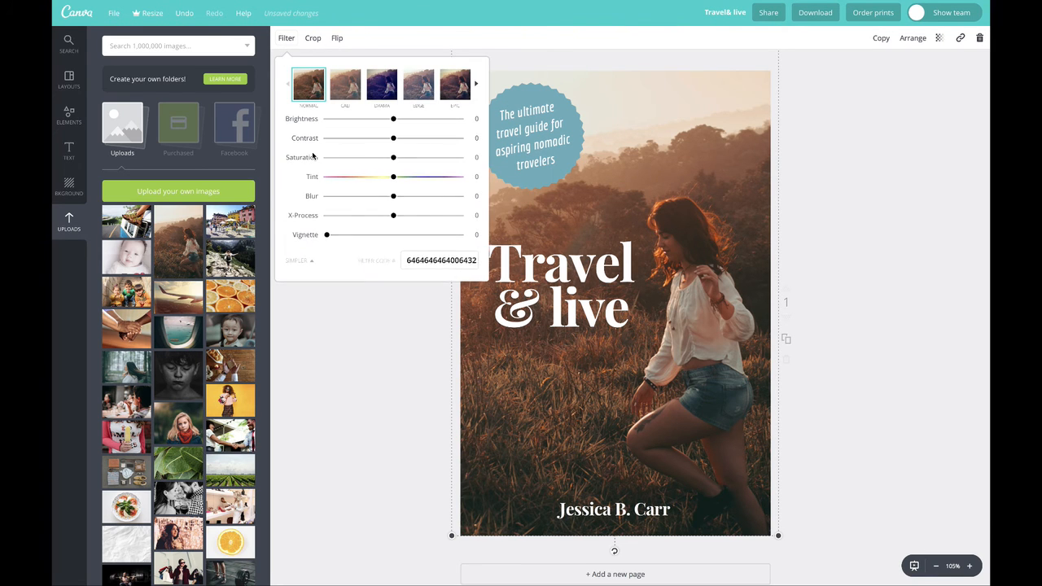
click(351, 87)
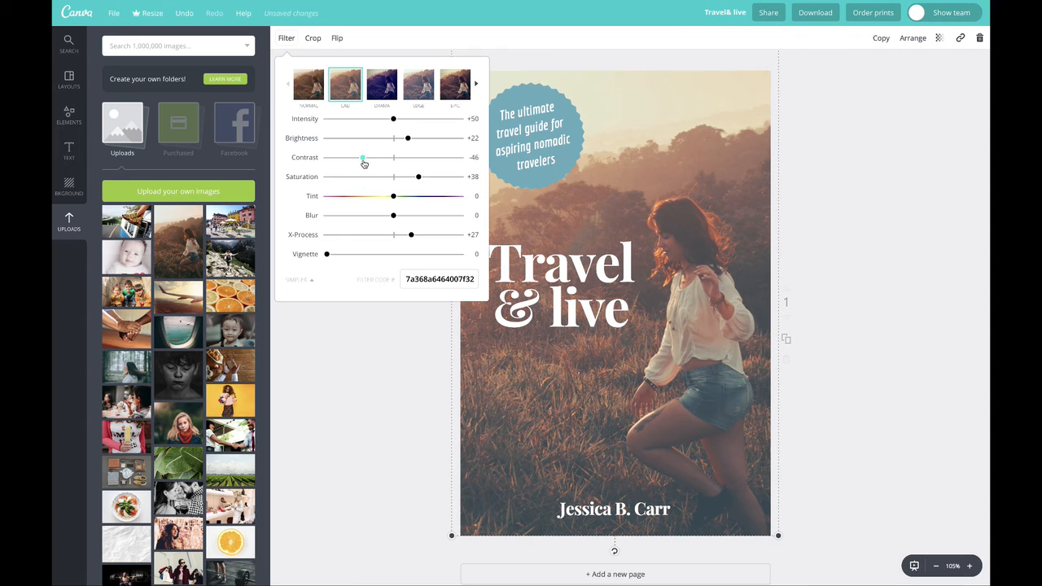
mouse_move(364, 164)
mouse_down()
mouse_move(342, 158)
mouse_move(368, 158)
mouse_up()
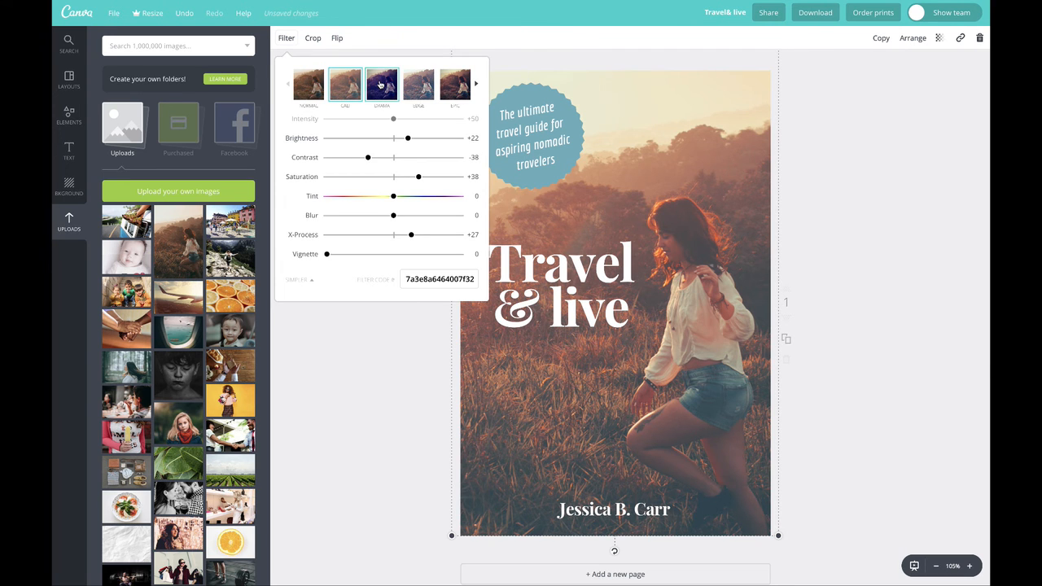
click(393, 85)
click(420, 88)
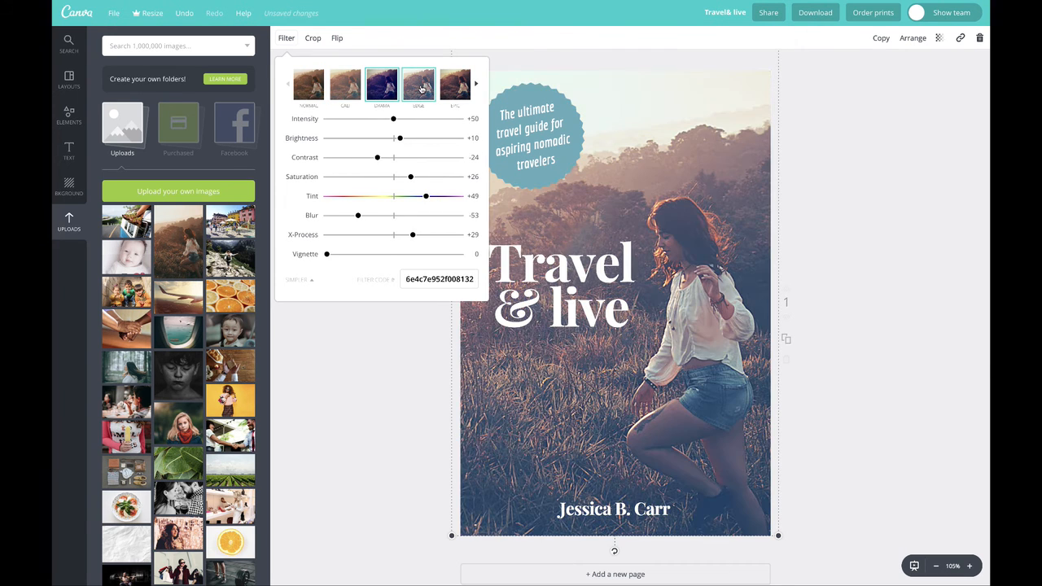
click(454, 86)
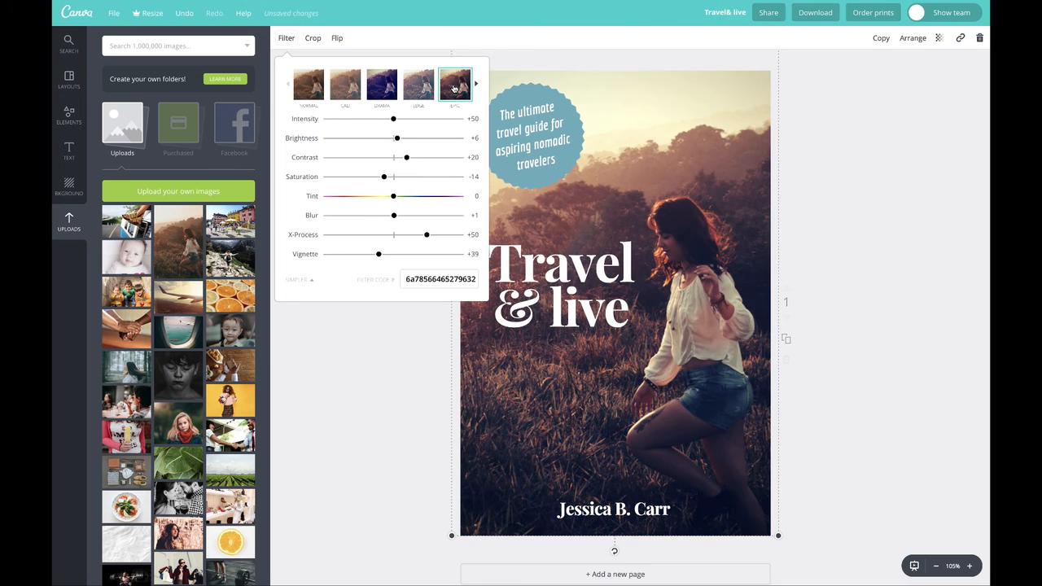
- Set the filtered photo's brightness to +37, contrast to -4, saturation to +10 and X-Process to +3
click(411, 235)
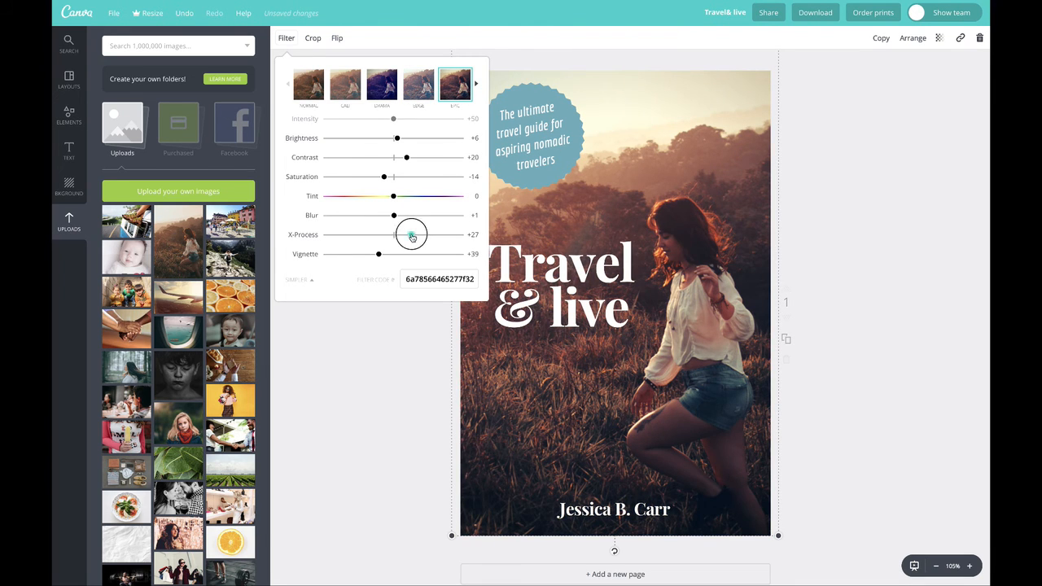
mouse_move(412, 237)
mouse_down()
mouse_move(451, 233)
mouse_move(360, 234)
mouse_move(415, 234)
mouse_up()
drag(390, 202, 399, 176)
drag(415, 234, 395, 235)
click(370, 388)
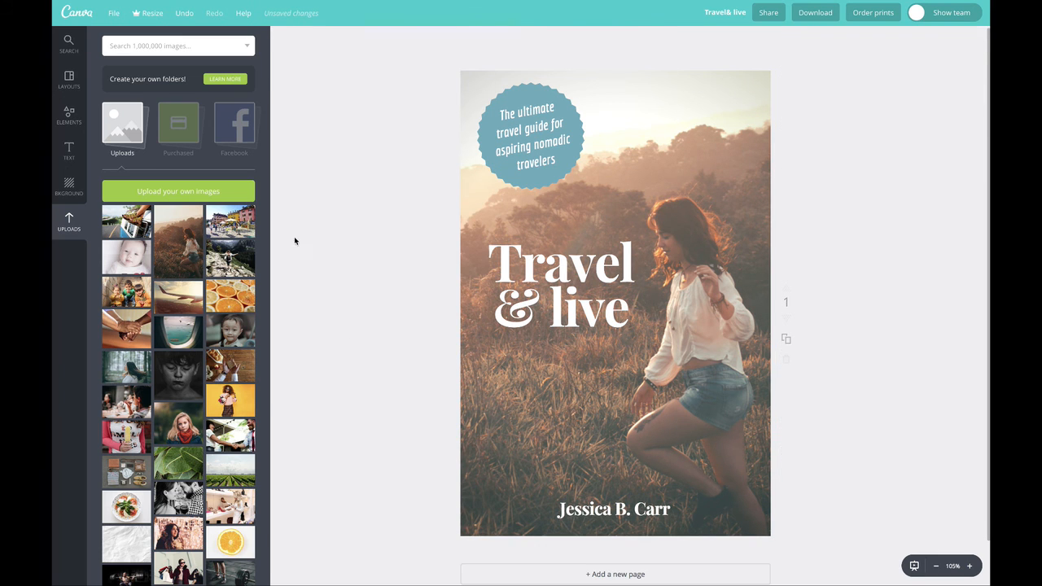
- Switch the background photo to the Normal filter for comparison and undo the change
click(656, 198)
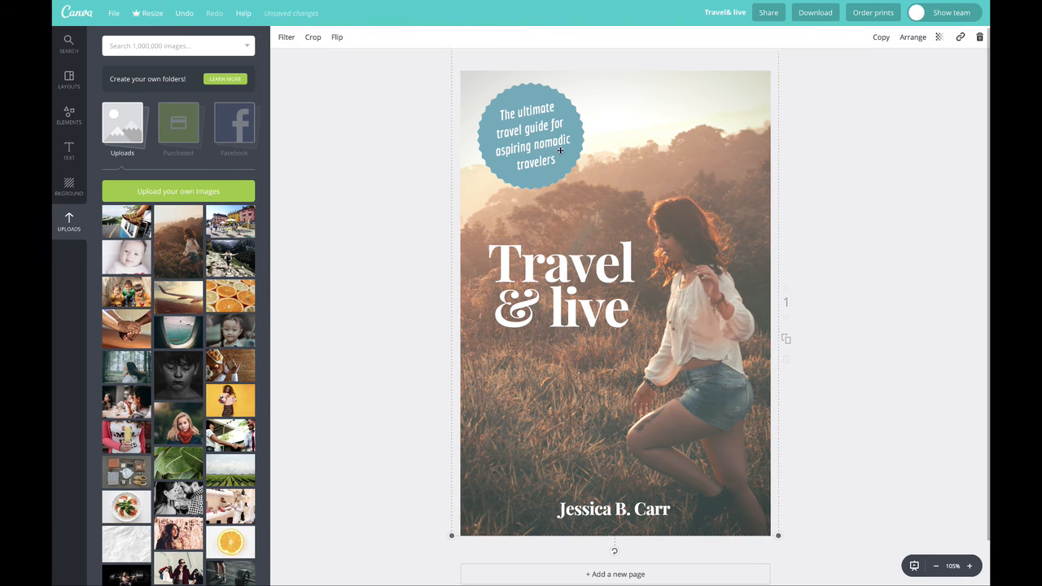
click(289, 39)
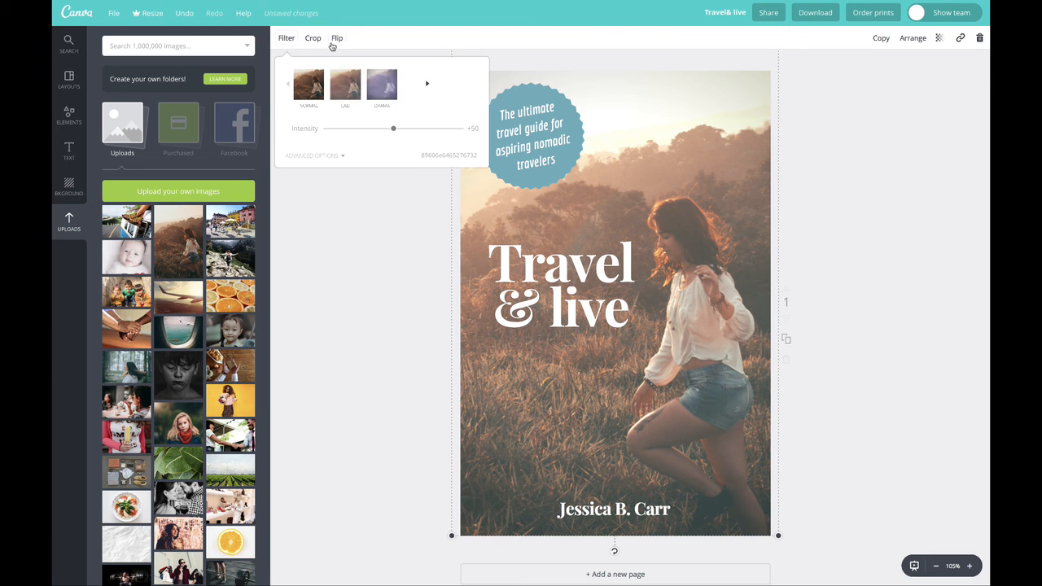
click(309, 97)
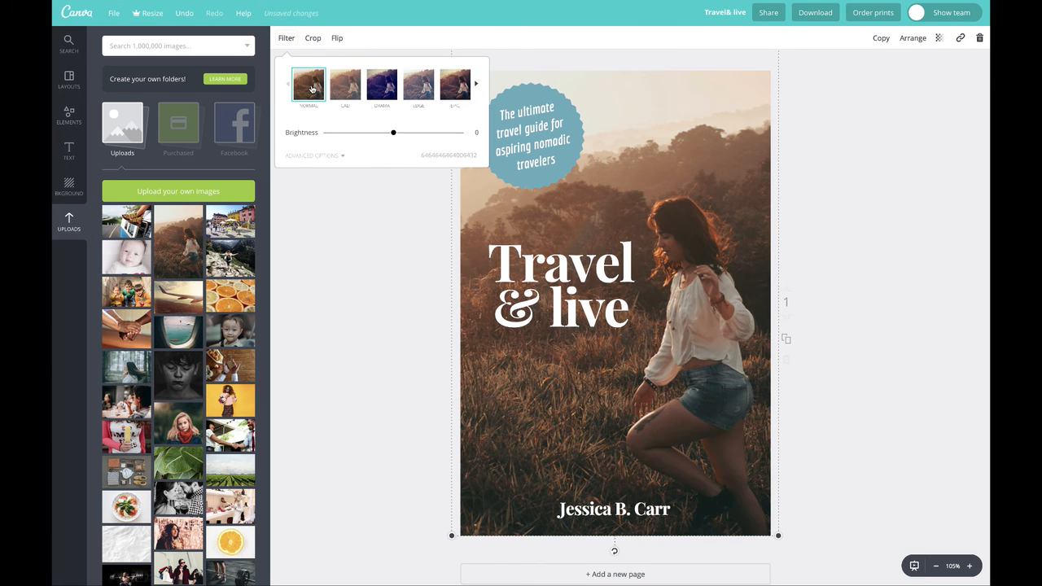
click(364, 236)
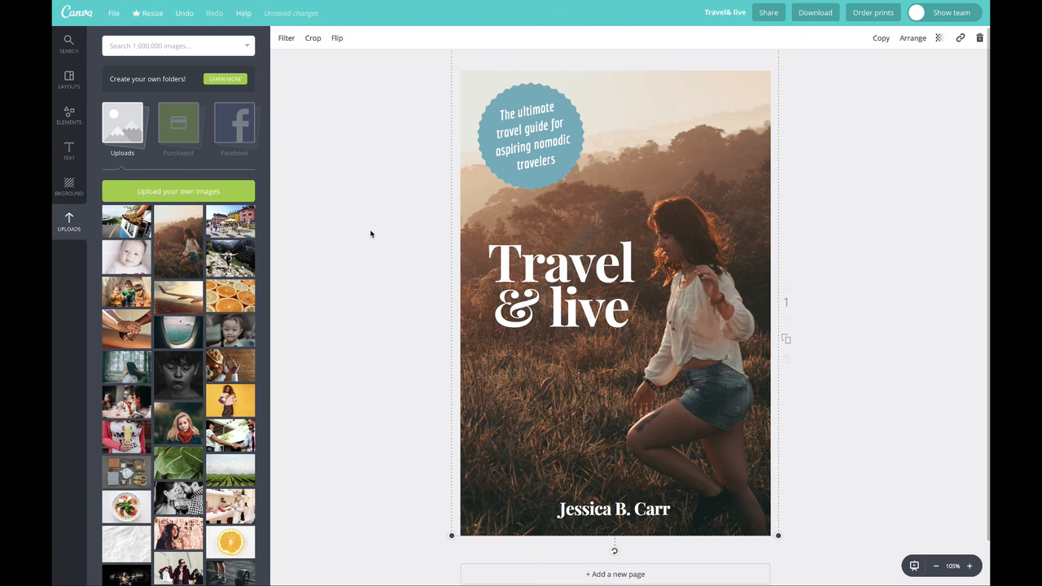
click(756, 322)
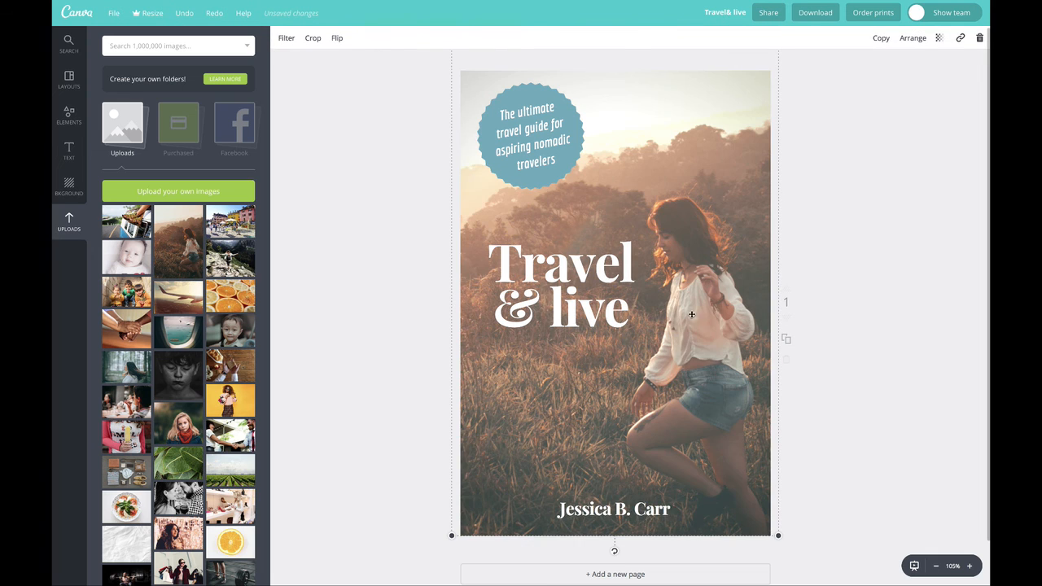
- Set the background photo's brightness to +30 and contrast to +19, and remove its vignette
click(286, 38)
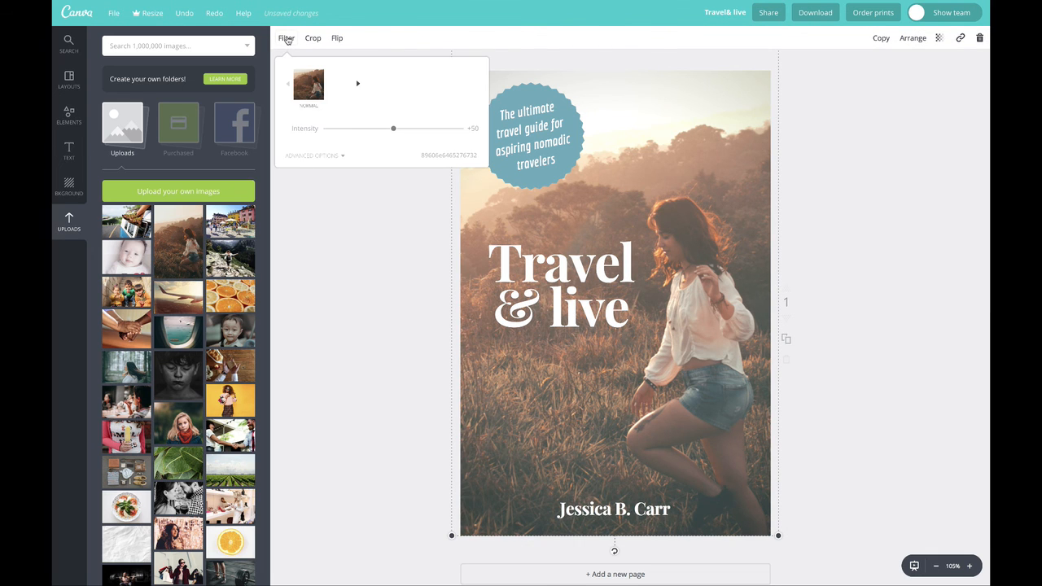
click(312, 159)
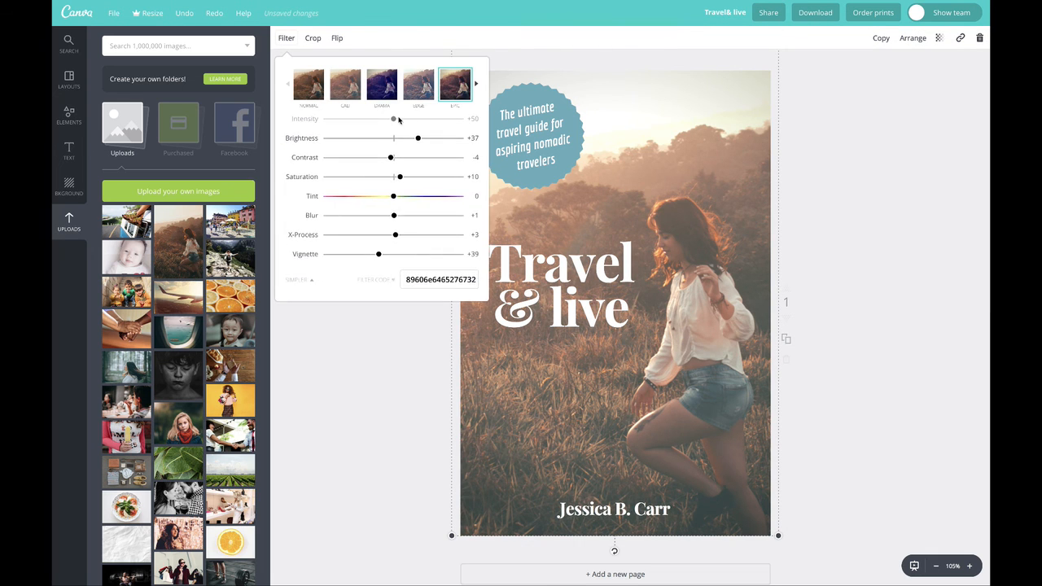
click(413, 139)
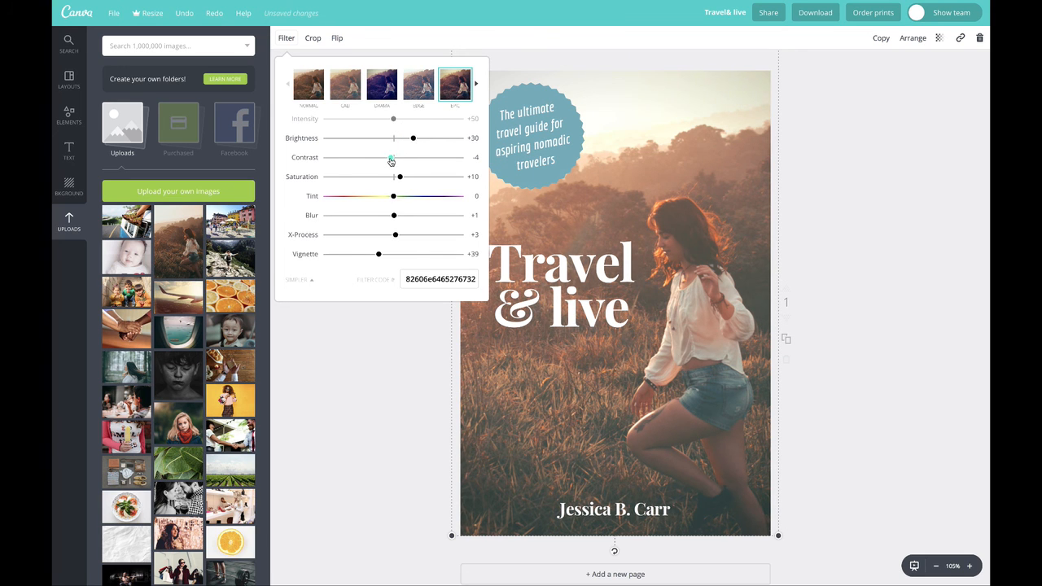
mouse_move(391, 161)
mouse_down()
mouse_move(379, 158)
mouse_move(427, 158)
mouse_move(407, 159)
mouse_up()
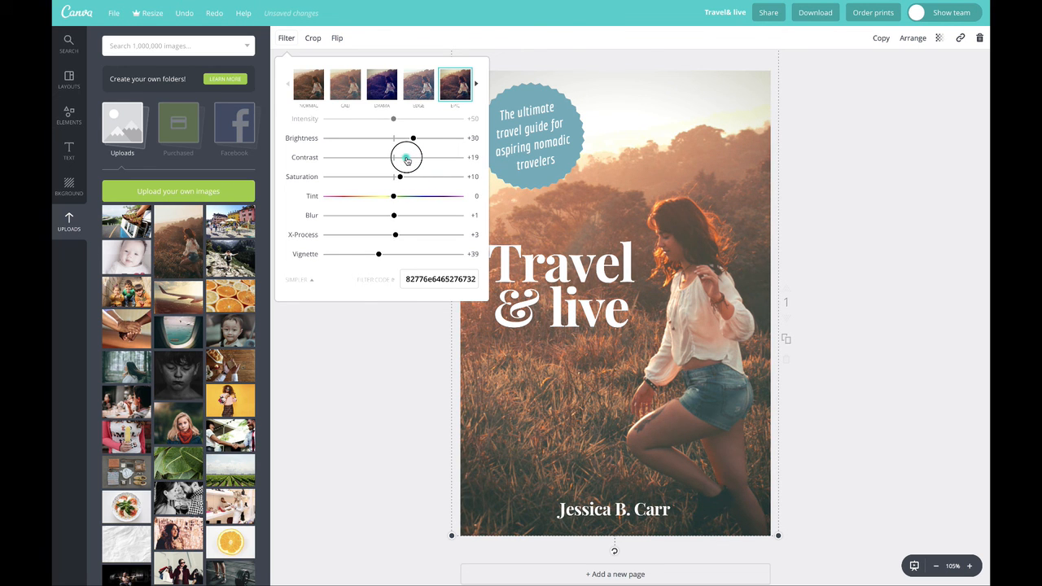
drag(395, 199, 394, 198)
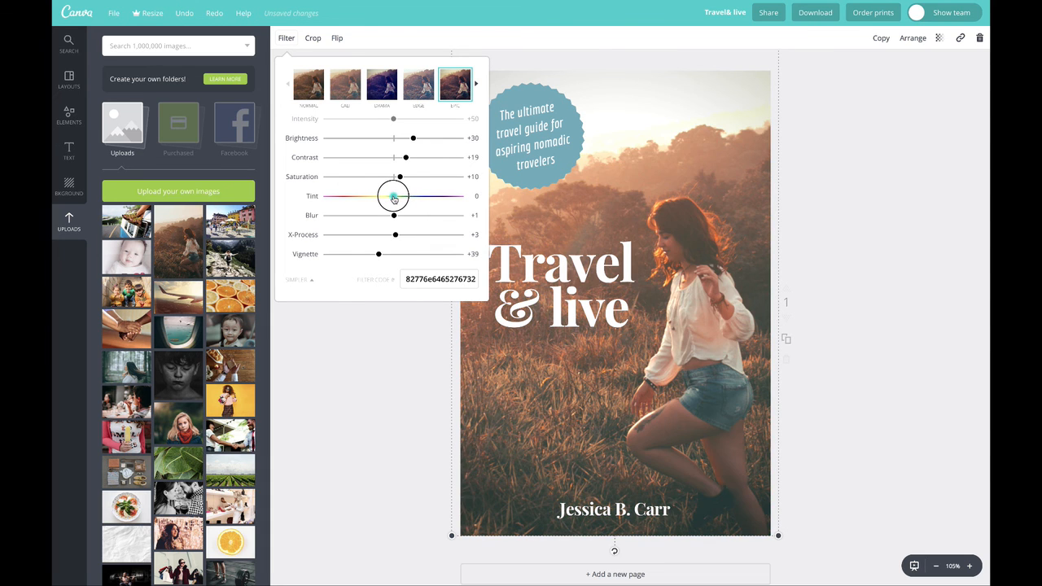
drag(380, 256, 313, 253)
click(352, 246)
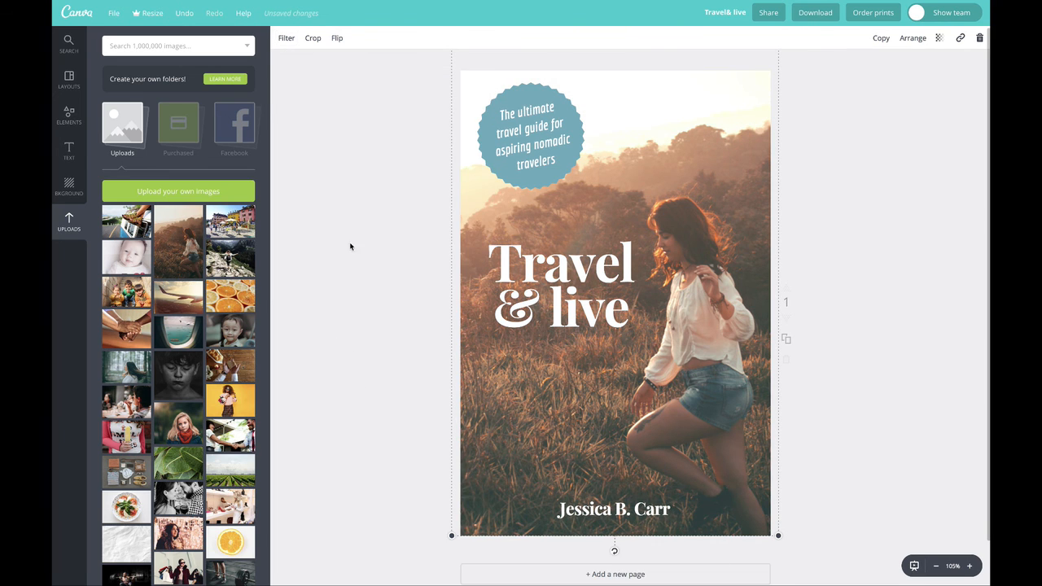
click(367, 76)
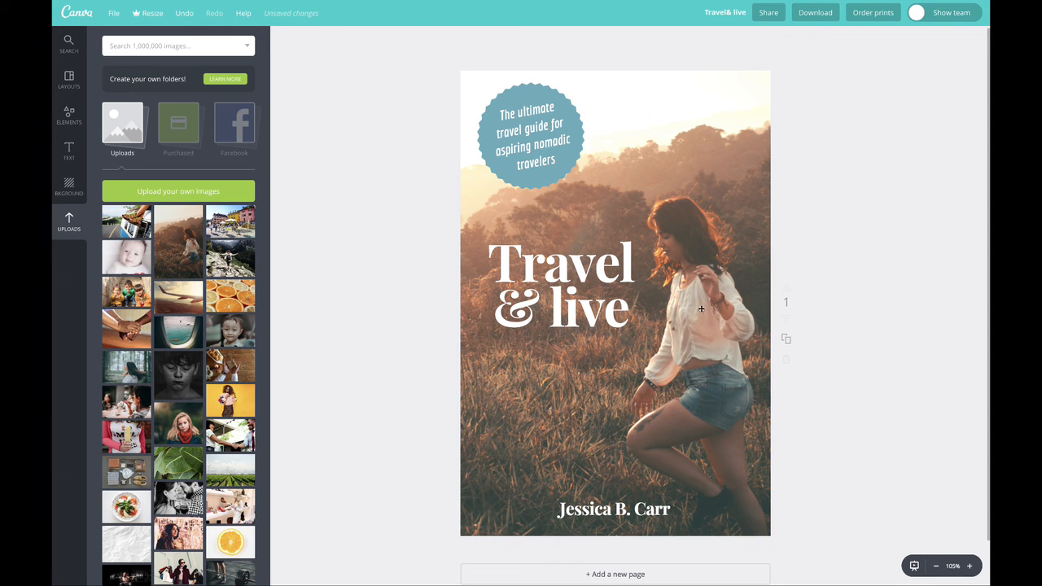
- Nudge the background photo into alignment with the page's vertical centre line
click(717, 174)
mouse_move(699, 156)
mouse_down()
mouse_move(707, 157)
mouse_move(696, 158)
mouse_up()
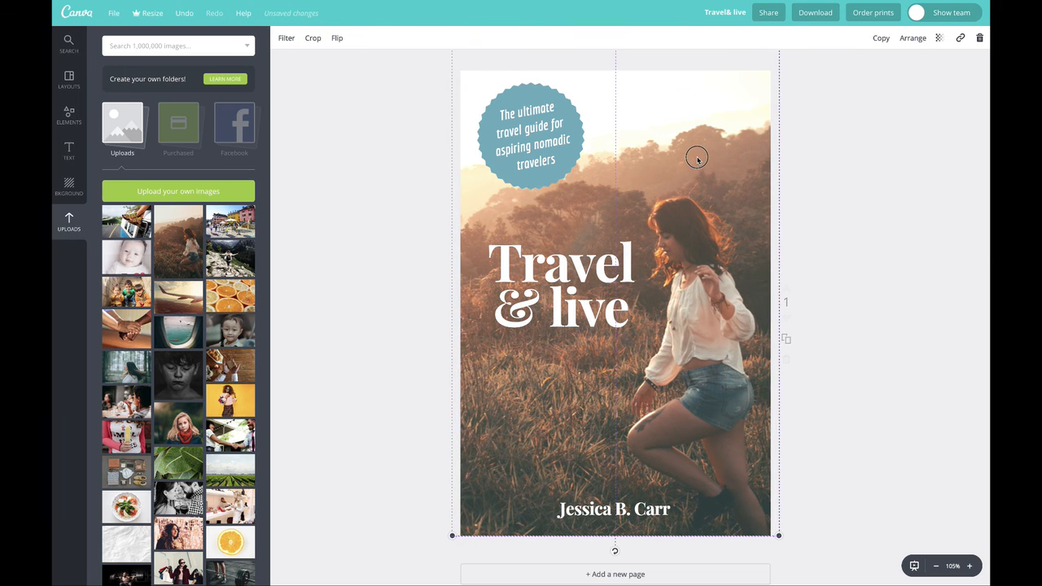
click(847, 299)
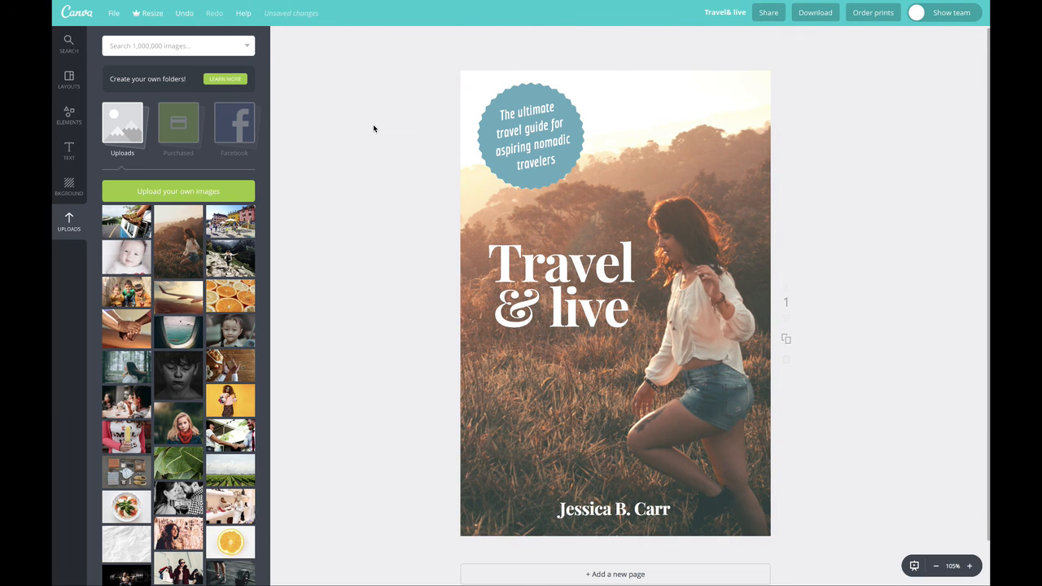
drag(530, 110, 528, 113)
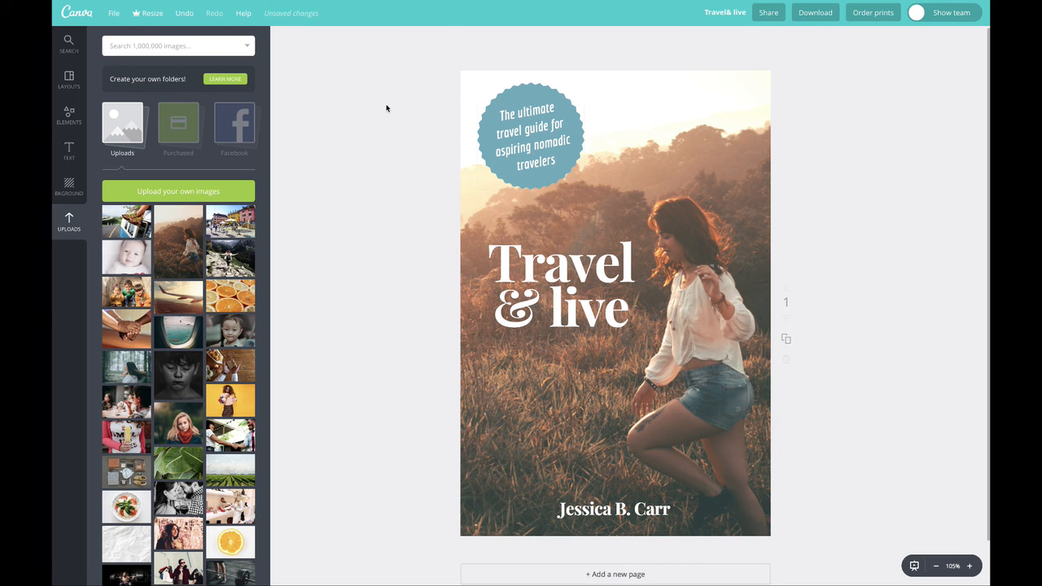